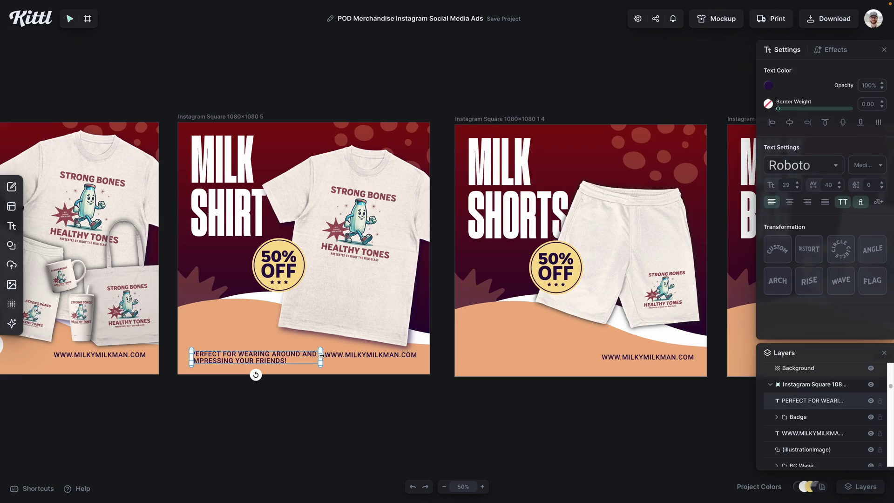
{"action": "scroll", "coordinate": [278, 388], "scroll_direction": "right", "scroll_amount": 5}
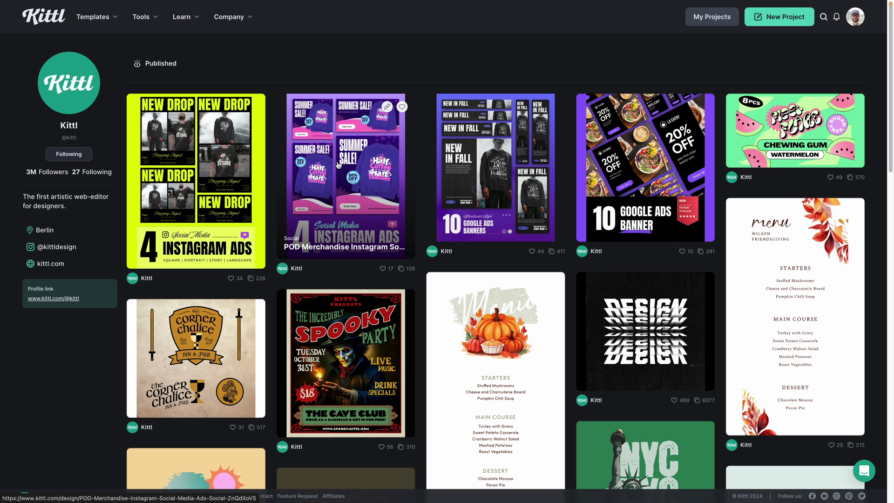
- Open the POD Merchandise Instagram Social Media Ads template's page and look through its details
{"action": "left_click", "coordinate": [368, 204]}
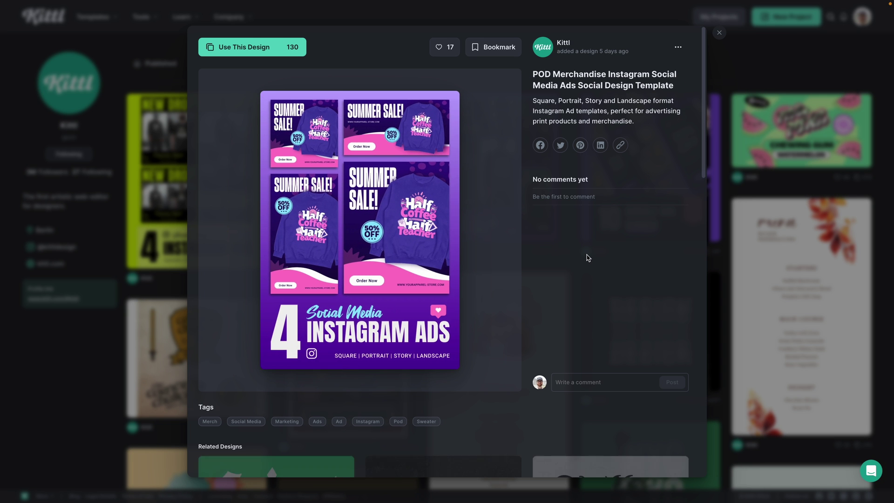
{"action": "scroll", "coordinate": [585, 256], "scroll_direction": "down", "scroll_amount": 4}
{"action": "scroll", "coordinate": [586, 257], "scroll_direction": "up", "scroll_amount": 4}
{"action": "scroll", "coordinate": [588, 258], "scroll_direction": "up", "scroll_amount": 1}
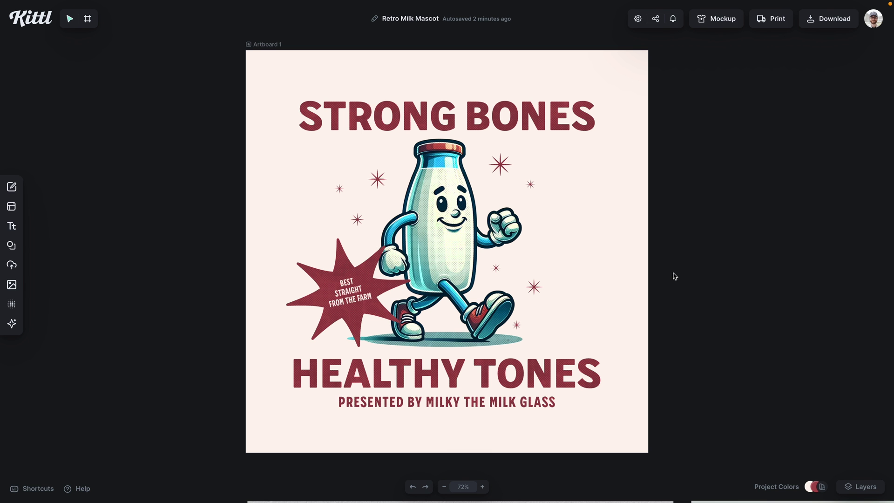
- In the Retro Milk Mascot project, remove the background from the shorts mockup with AI Background Remover
{"action": "scroll", "coordinate": [674, 273], "scroll_direction": "down", "scroll_amount": 10}
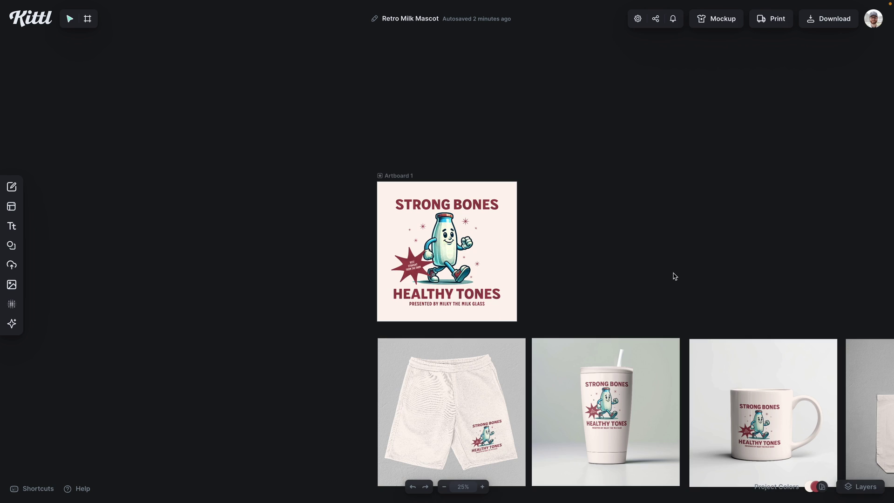
{"action": "left_click_drag", "start_coordinate": [671, 271], "coordinate": [435, 177]}
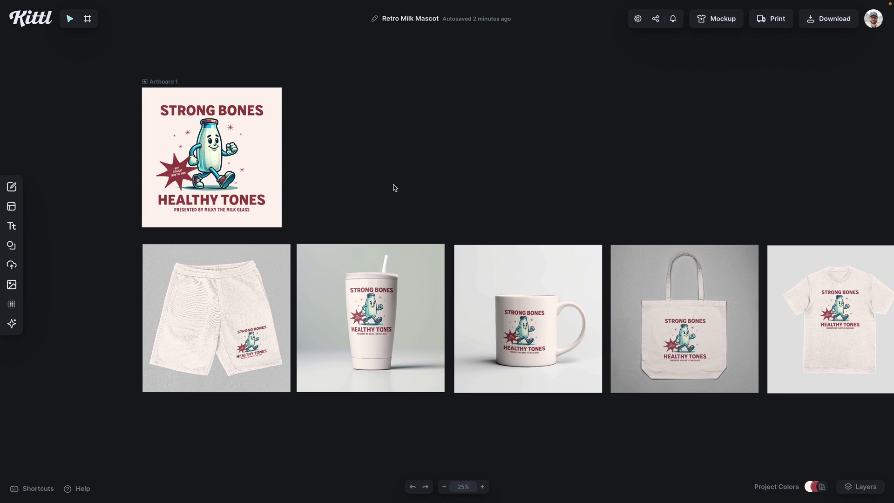
{"action": "left_click", "coordinate": [263, 290]}
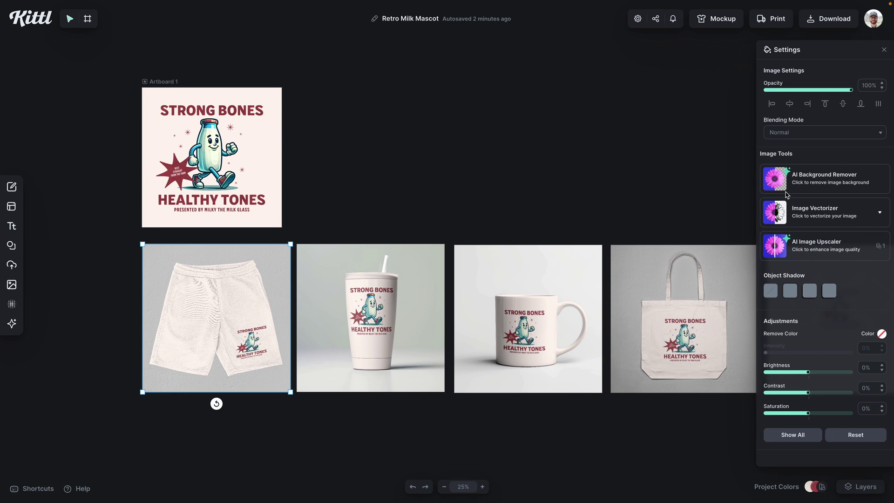
{"action": "left_click", "coordinate": [821, 186]}
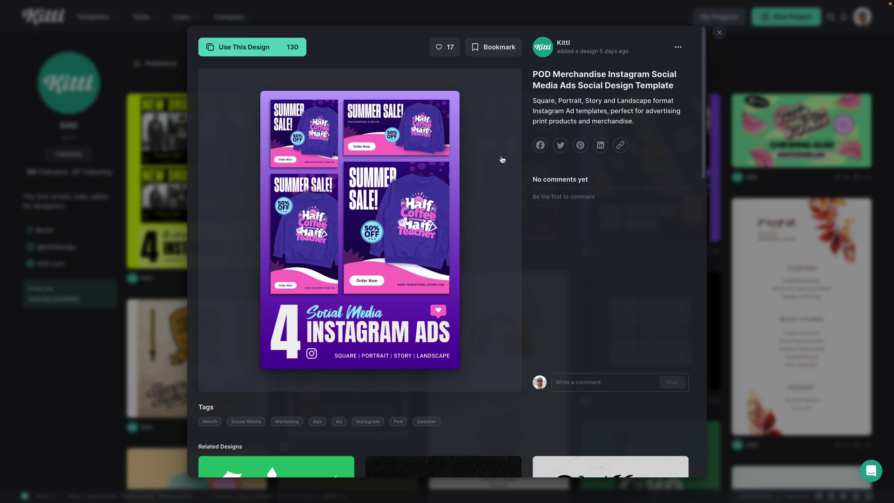
- Start a project from the POD Merchandise Instagram Social Media Ads template and delete its Thumbnail artboard
{"action": "left_click", "coordinate": [246, 48]}
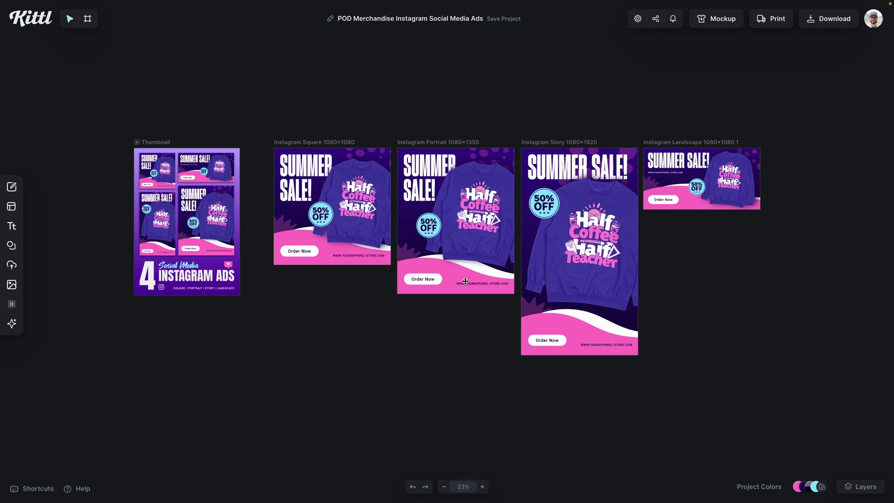
{"action": "left_click", "coordinate": [157, 141]}
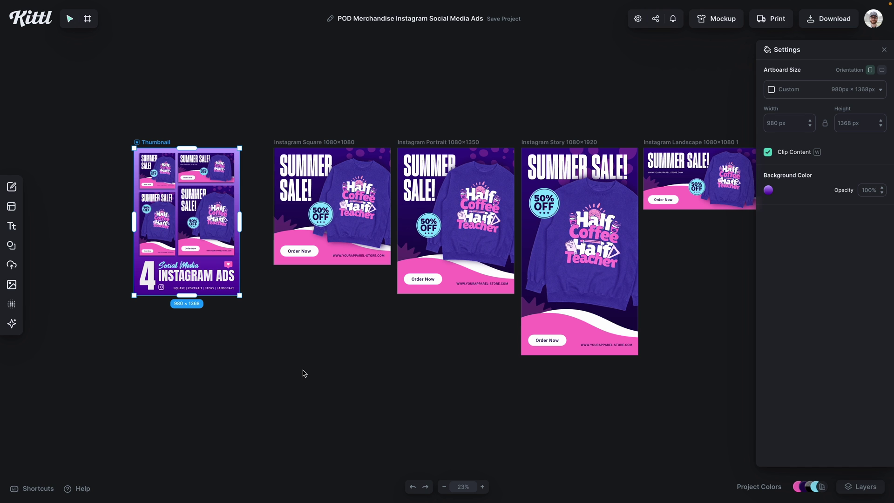
{"action": "key", "text": "Delete"}
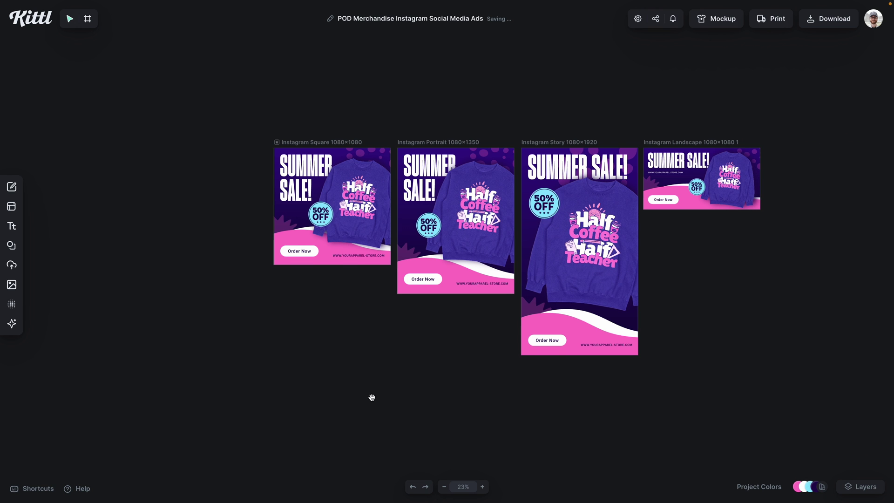
{"action": "left_click_drag", "start_coordinate": [371, 397], "coordinate": [315, 377]}
{"action": "key", "text": "super+plus"}
{"action": "key", "text": "super+plus"}
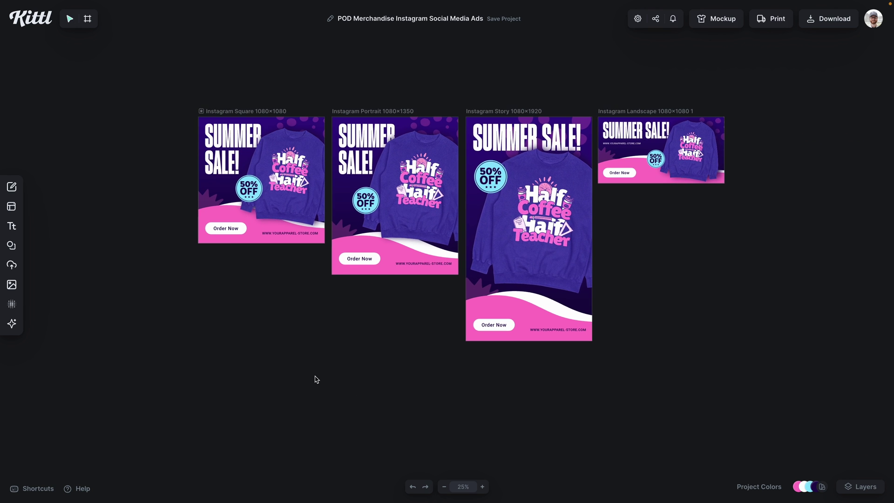
{"action": "key", "text": "super+minus"}
{"action": "mouse_move", "coordinate": [314, 376]}
{"action": "left_mouse_down"}
{"action": "mouse_move", "coordinate": [306, 379]}
{"action": "mouse_move", "coordinate": [309, 394]}
{"action": "left_mouse_up"}
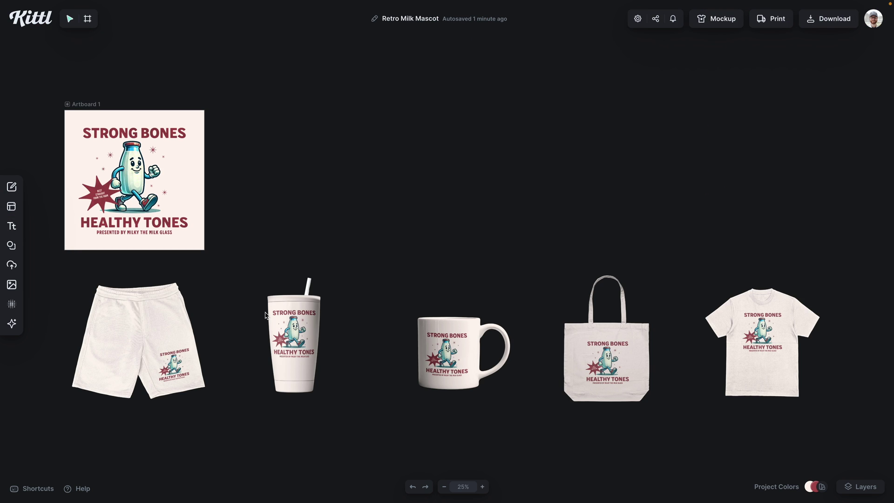
- Copy the five cut-out product mockups from the Retro Milk Mascot project and paste them below the ad artboards
{"action": "scroll", "coordinate": [279, 312], "scroll_direction": "down", "scroll_amount": 1}
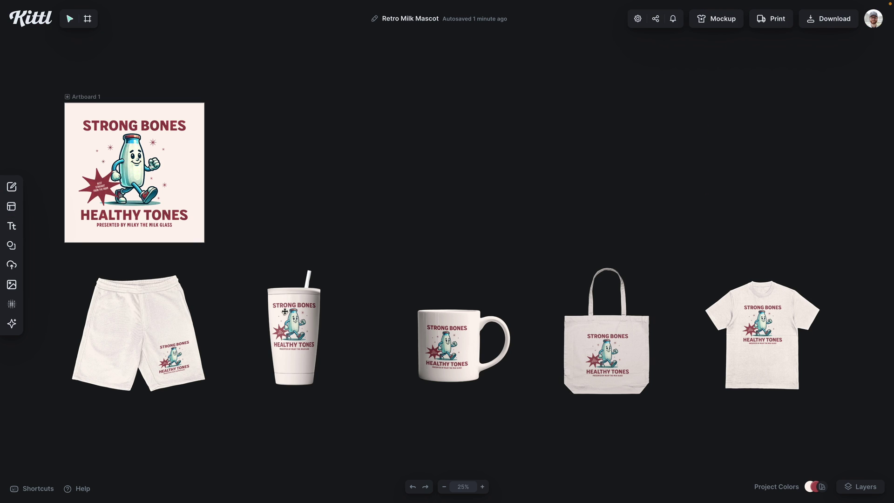
{"action": "left_click_drag", "start_coordinate": [238, 420], "coordinate": [789, 342]}
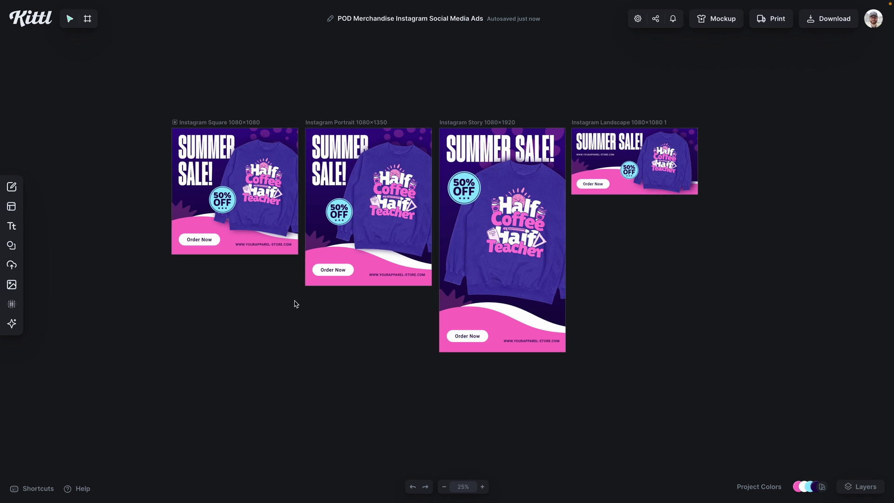
{"action": "key", "text": "ctrl+v"}
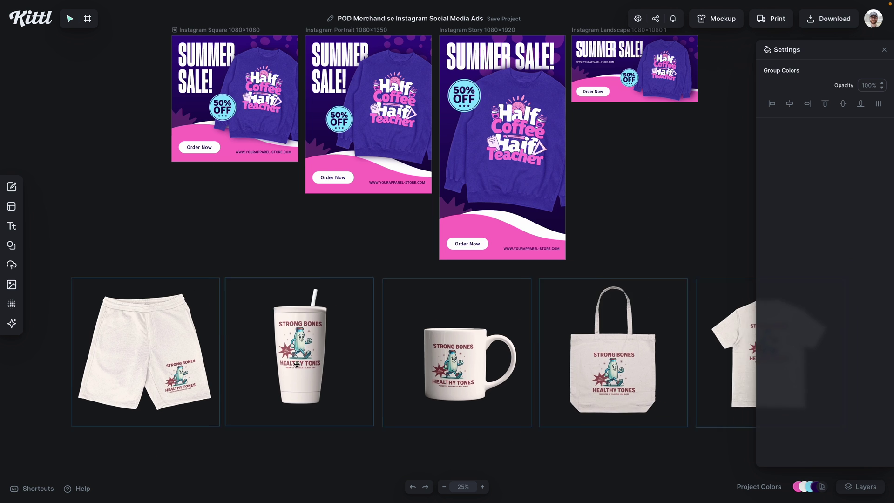
{"action": "scroll", "coordinate": [308, 318], "scroll_direction": "down", "scroll_amount": 1}
{"action": "scroll", "coordinate": [331, 409], "scroll_direction": "down", "scroll_amount": 1}
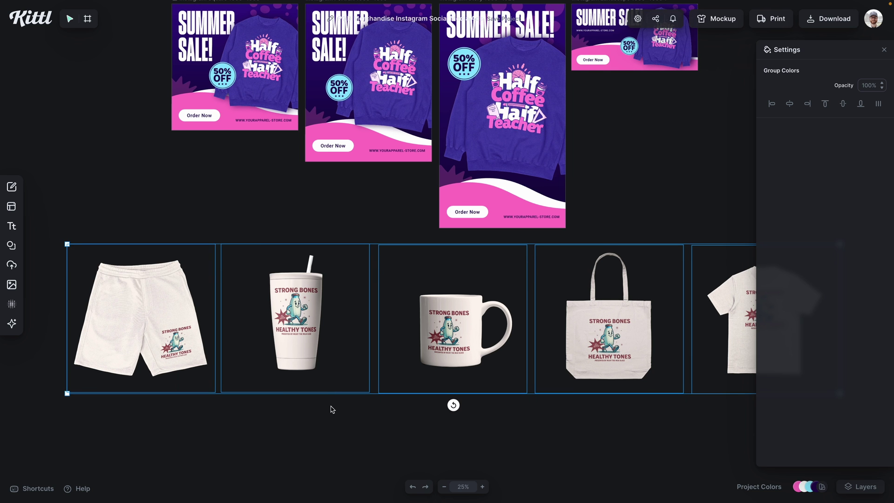
{"action": "left_click", "coordinate": [332, 409]}
{"action": "scroll", "coordinate": [343, 400], "scroll_direction": "up", "scroll_amount": 2}
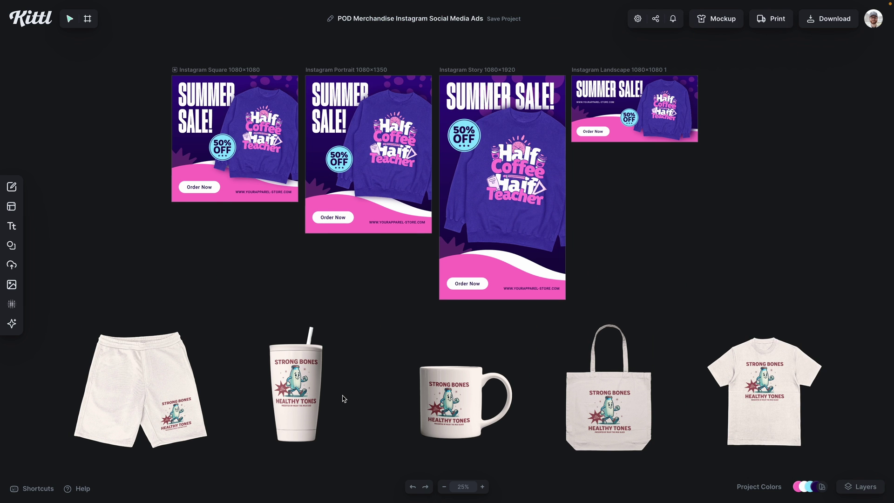
- Replace the Instagram Square ad's headline with "RETRO DROP!" on two lines
{"action": "scroll", "coordinate": [357, 307], "scroll_direction": "up", "scroll_amount": 1}
{"action": "left_click", "coordinate": [223, 120]}
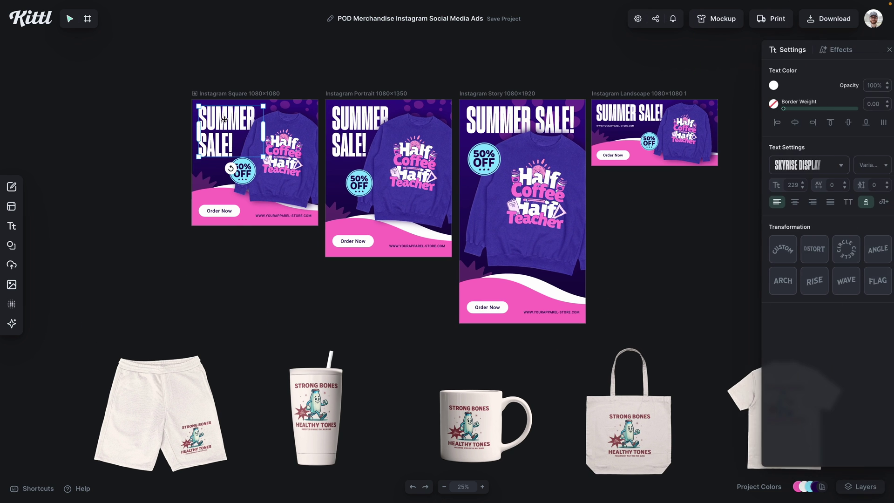
{"action": "double_click", "coordinate": [224, 119]}
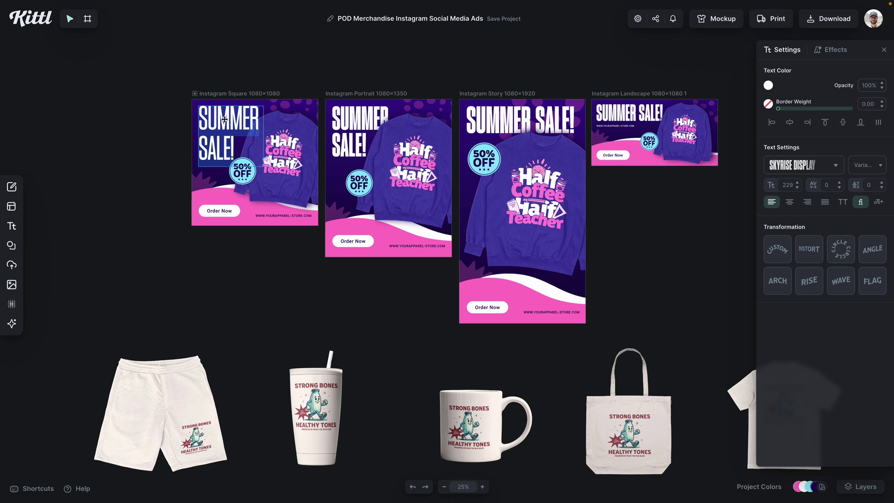
{"action": "type", "text": "RETRO"}
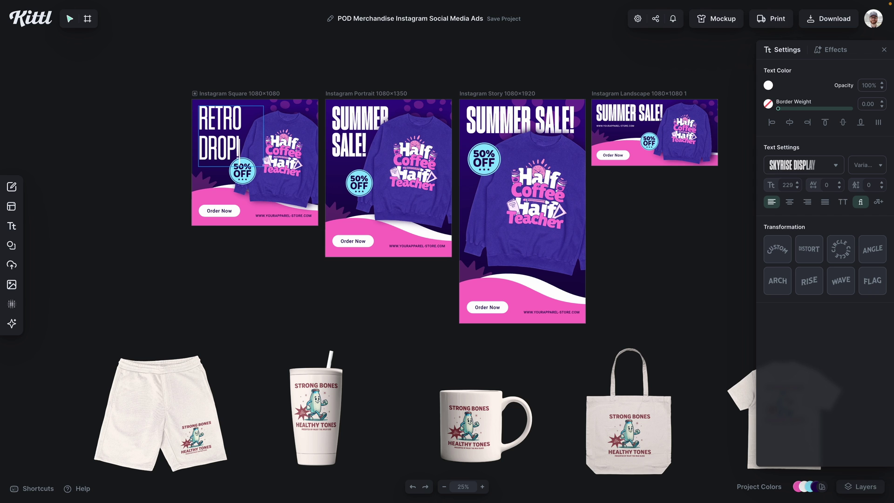
{"action": "left_click", "coordinate": [207, 239]}
- Replace the headlines of the Portrait, Story and Landscape ads with "RETRO DROP!"
{"action": "double_click", "coordinate": [366, 131]}
{"action": "type", "text": "RETRO"}
{"action": "key", "text": "Return"}
{"action": "type", "text": "DROP!"}
{"action": "left_click", "coordinate": [486, 120]}
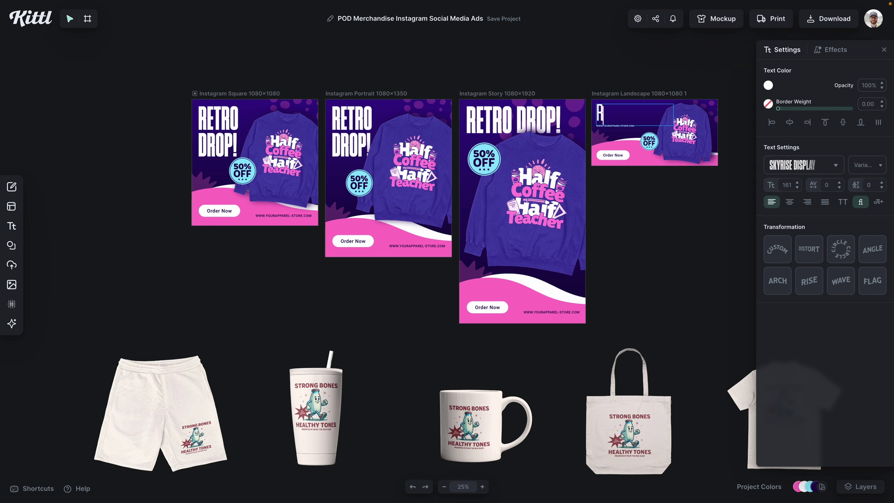
- Delete the purple sweatshirt image from all four ad artboards
{"action": "left_click", "coordinate": [686, 139]}
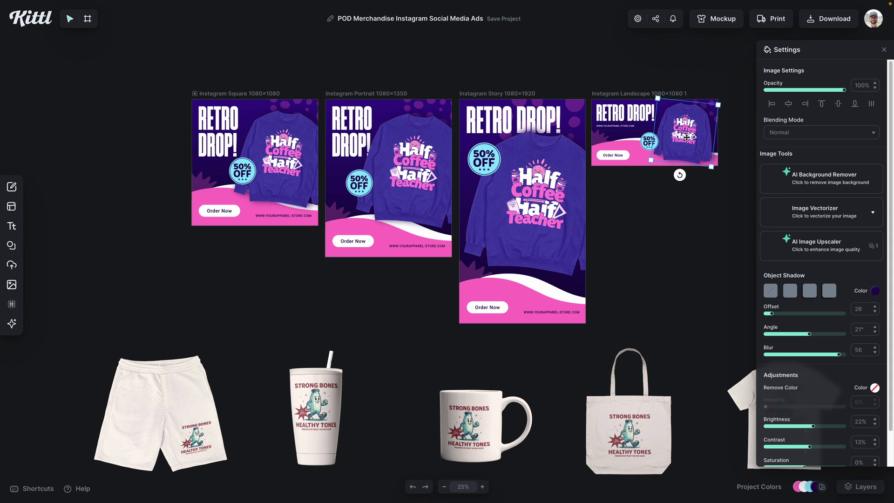
{"action": "key", "text": "Delete"}
{"action": "left_click", "coordinate": [531, 214]}
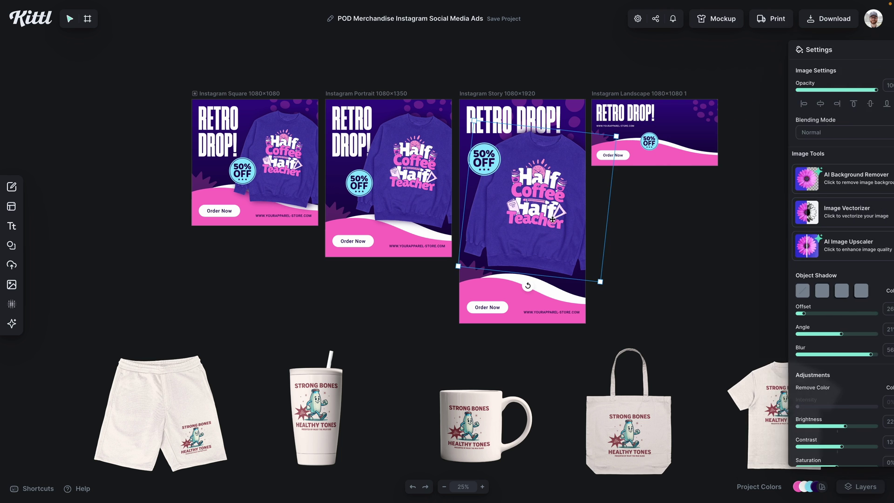
{"action": "key", "text": "Delete"}
{"action": "left_click", "coordinate": [415, 200]}
{"action": "key", "text": "Delete"}
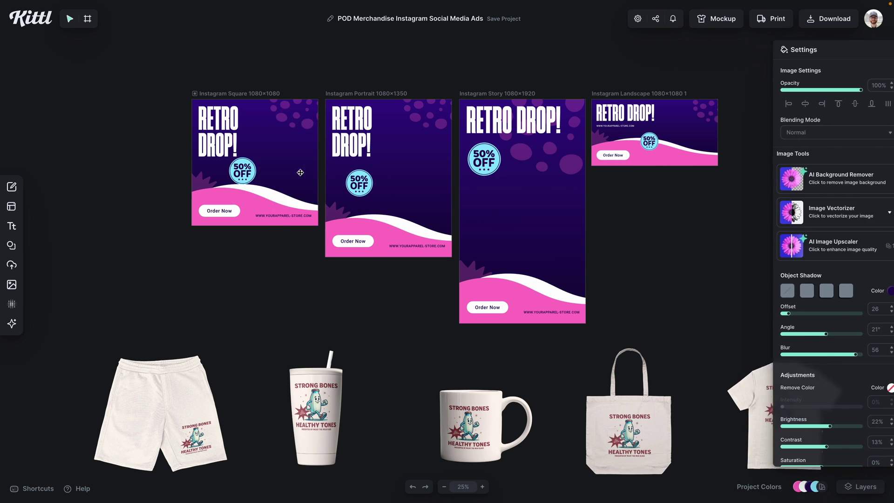
- Change the button text on all four ads to "Shop Now"
{"action": "left_click", "coordinate": [220, 213]}
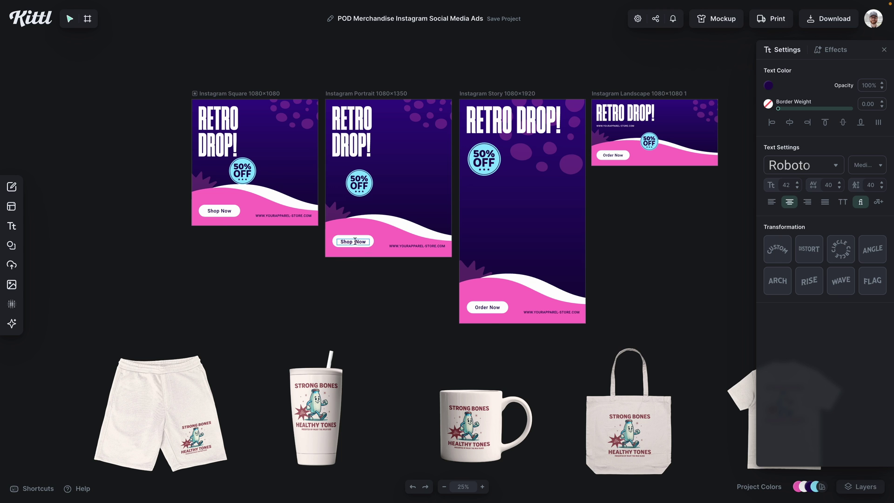
{"action": "type", "text": "Shop"}
{"action": "left_click", "coordinate": [613, 155]}
{"action": "double_click", "coordinate": [612, 155]}
{"action": "type", "text": "Shop"}
{"action": "left_click", "coordinate": [648, 240]}
{"action": "left_click", "coordinate": [432, 252]}
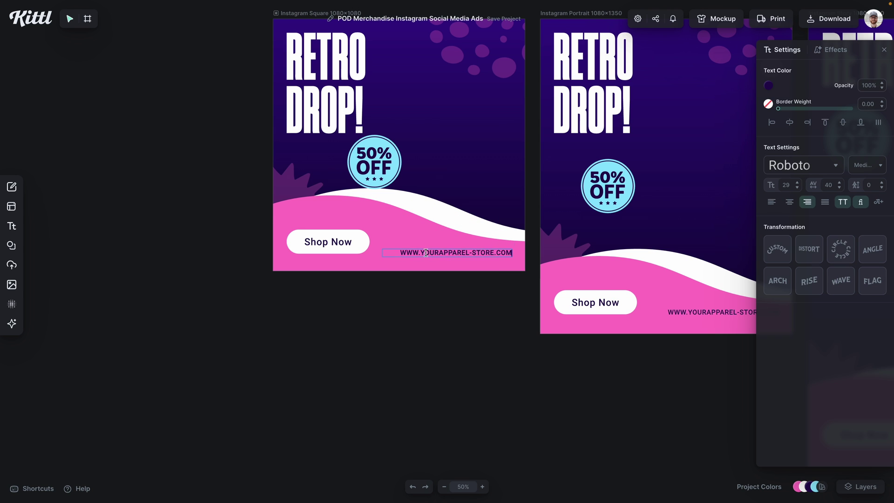
{"action": "scroll", "coordinate": [470, 251], "scroll_direction": "right", "scroll_amount": 6}
{"action": "double_click", "coordinate": [493, 313]}
{"action": "type", "text": "WWW.MILKYMILKMAN.COM"}
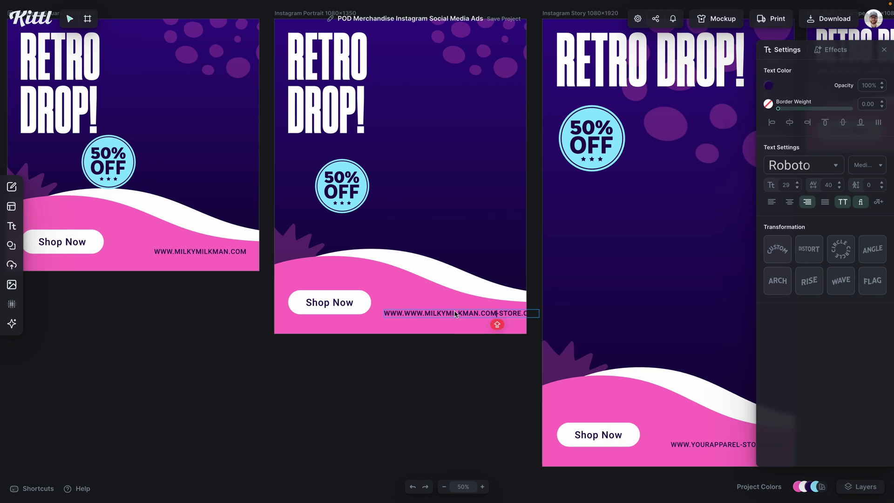
{"action": "key", "text": "ctrl+a"}
{"action": "type", "text": "WWW.MILKYMILKMAN.COM"}
{"action": "scroll", "coordinate": [535, 323], "scroll_direction": "right", "scroll_amount": 7}
{"action": "type", "text": "WWW.MILKYMILKMAN.COM"}
{"action": "scroll", "coordinate": [419, 464], "scroll_direction": "right", "scroll_amount": 2}
{"action": "scroll", "coordinate": [508, 435], "scroll_direction": "down", "scroll_amount": 2}
{"action": "left_click_drag", "start_coordinate": [326, 418], "coordinate": [595, 115]}
{"action": "left_click", "coordinate": [550, 247]}
{"action": "scroll", "coordinate": [550, 247], "scroll_direction": "down", "scroll_amount": 5}
{"action": "scroll", "coordinate": [357, 358], "scroll_direction": "left", "scroll_amount": 2}
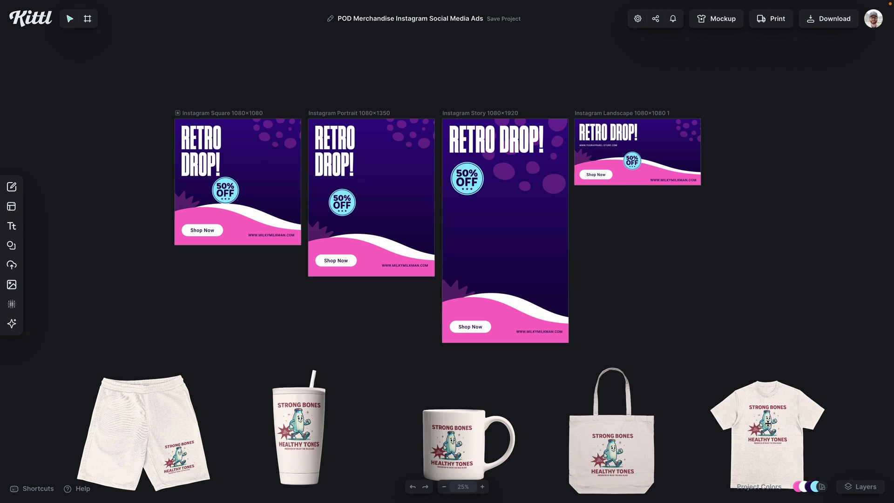
- Place the T-shirt mockup on the right half of the Square ad and rotate it slightly clockwise
{"action": "left_click_drag", "start_coordinate": [769, 425], "coordinate": [278, 183]}
{"action": "left_click_drag", "start_coordinate": [276, 273], "coordinate": [261, 272]}
{"action": "key", "text": "super+equal"}
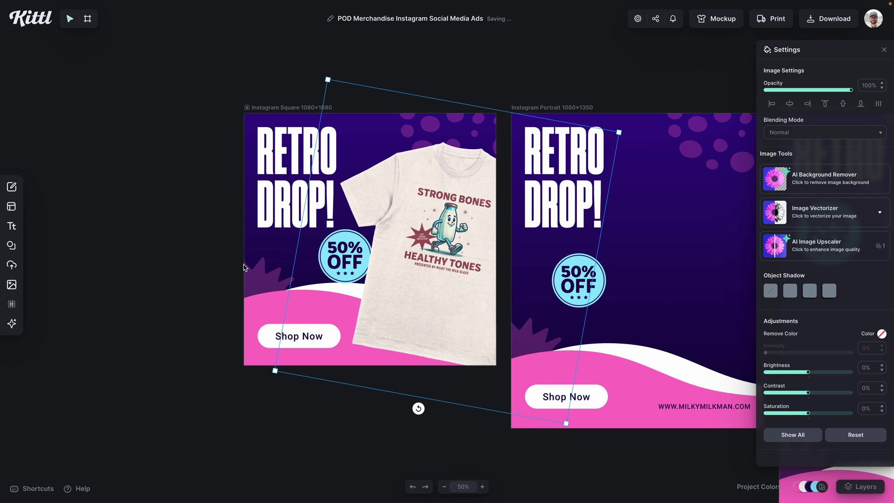
{"action": "left_click_drag", "start_coordinate": [420, 265], "coordinate": [407, 259]}
- Try bringing the 50% OFF badge, the wave and the Shop Now button in front of the T-shirt in the Square ad
{"action": "left_click", "coordinate": [334, 259]}
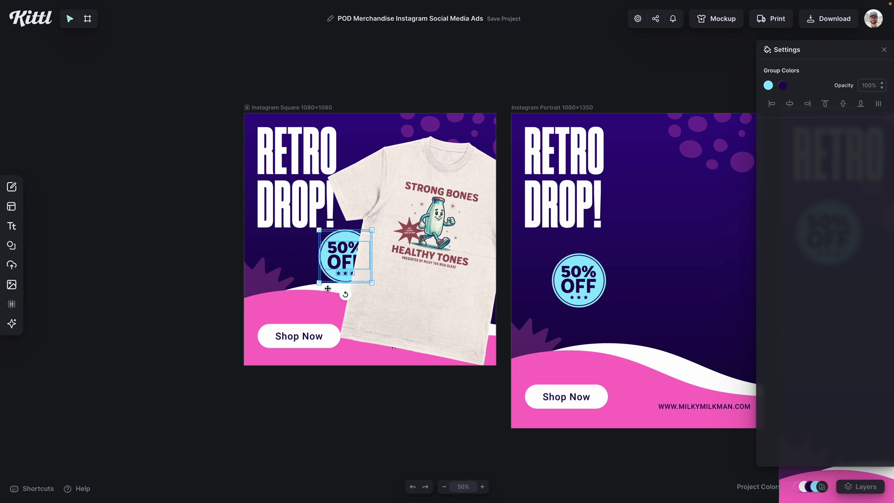
{"action": "left_click", "coordinate": [328, 288], "text": "shift"}
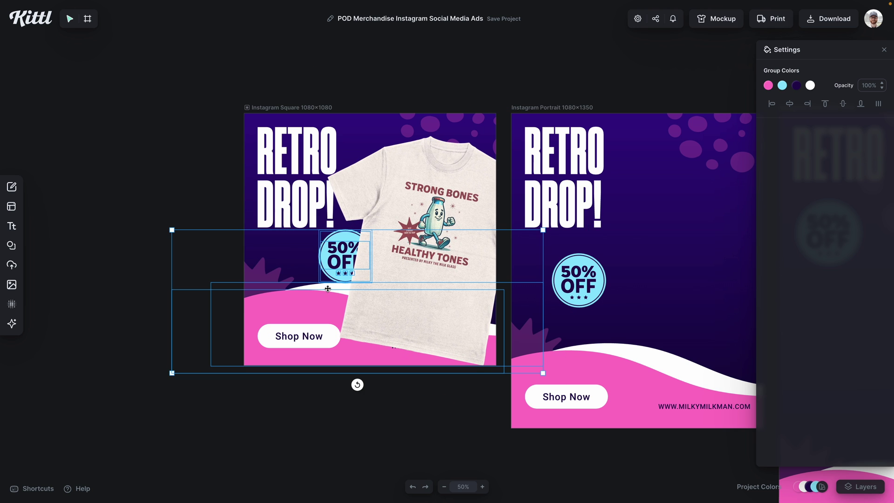
{"action": "right_click", "coordinate": [313, 336]}
{"action": "left_click", "coordinate": [350, 468]}
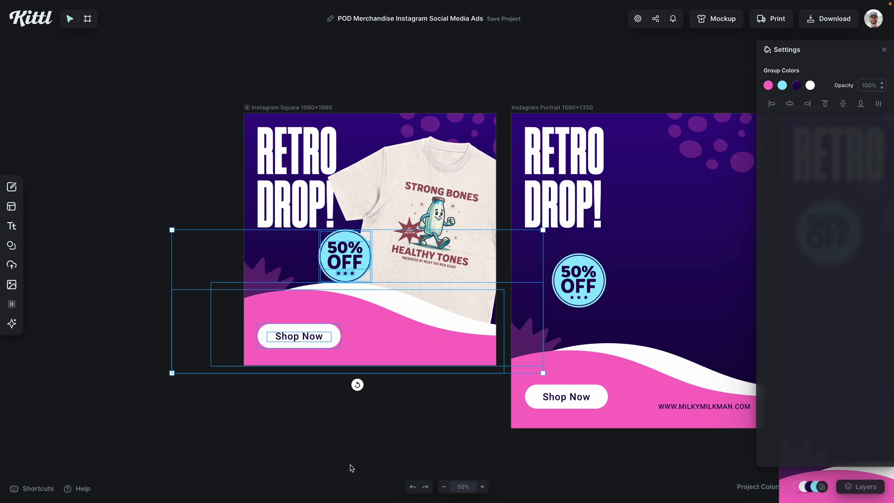
{"action": "left_click", "coordinate": [364, 463]}
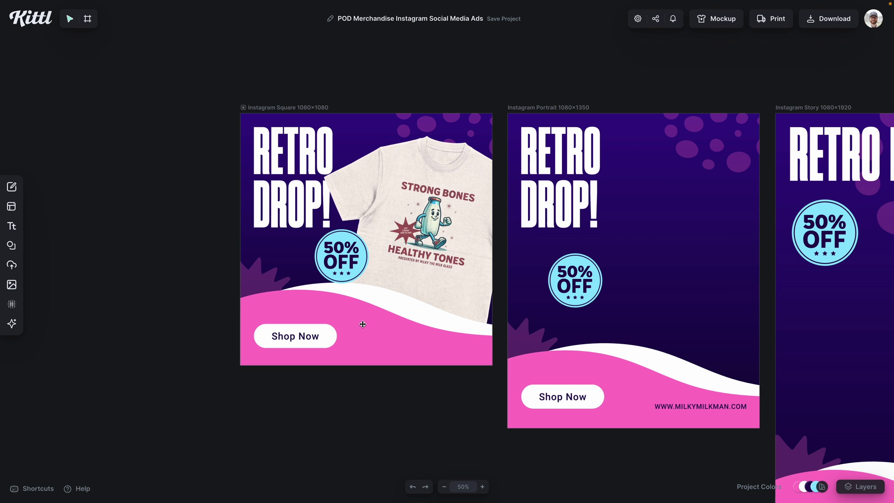
- Bring the T-shirt in front of the wave and the badge in the Square ad
{"action": "left_click", "coordinate": [363, 324]}
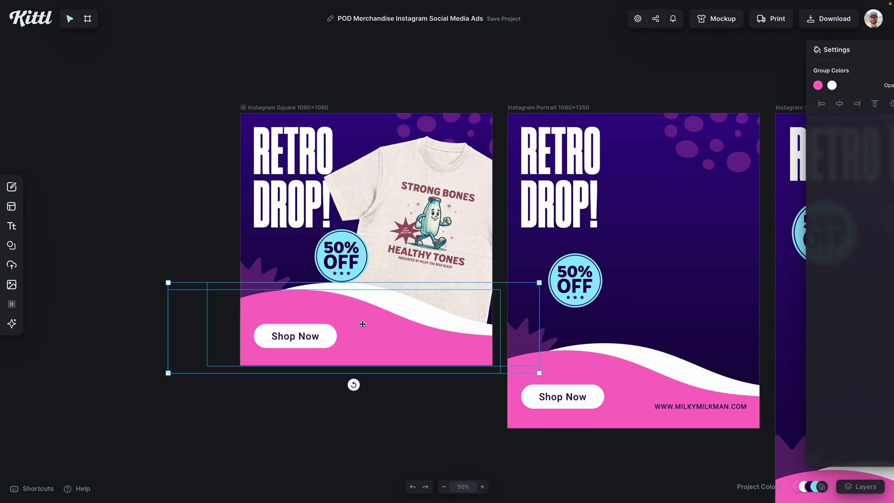
{"action": "right_click", "coordinate": [408, 265]}
{"action": "left_click", "coordinate": [442, 424]}
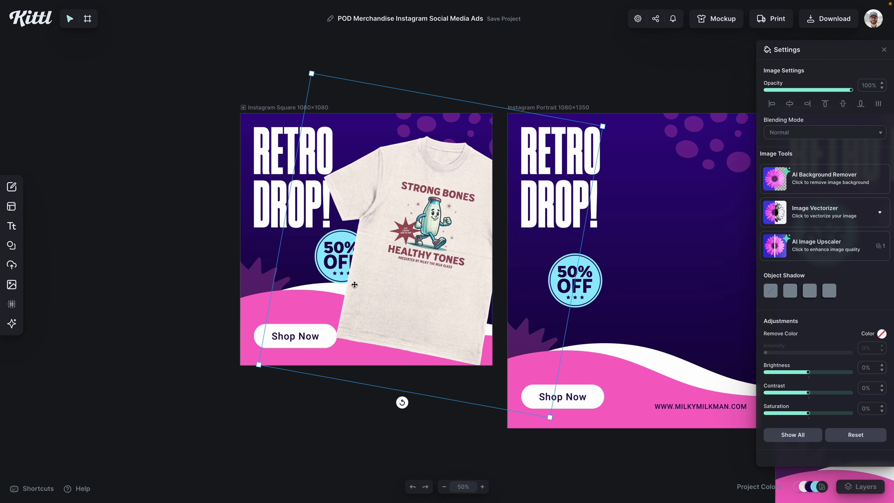
- Bring the 50% OFF badge in front of the T-shirt in the Square ad
{"action": "left_click", "coordinate": [344, 271]}
{"action": "right_click", "coordinate": [342, 268]}
{"action": "left_click", "coordinate": [366, 399]}
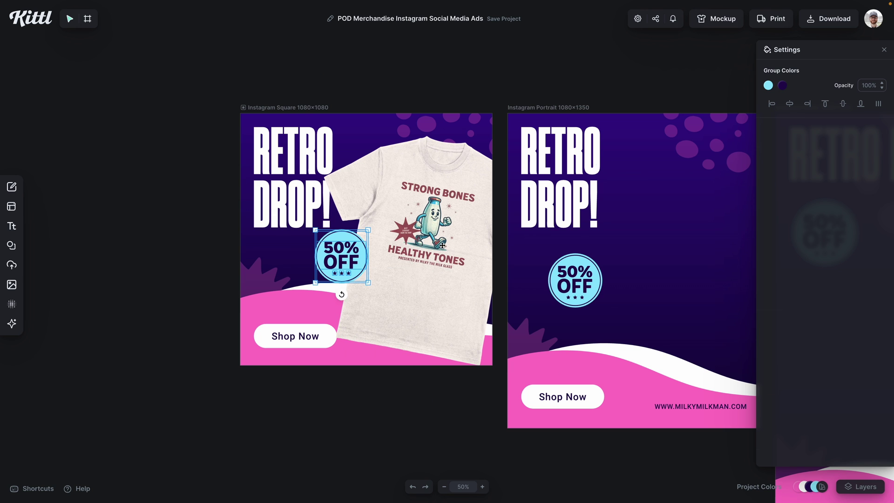
- Scale the T-shirt down slightly, reduce its tilt and reposition it beside the headline in the Square ad
{"action": "left_click", "coordinate": [442, 245]}
{"action": "left_click_drag", "start_coordinate": [602, 125], "coordinate": [582, 139]}
{"action": "left_click_drag", "start_coordinate": [405, 384], "coordinate": [411, 386]}
{"action": "left_click_drag", "start_coordinate": [411, 305], "coordinate": [401, 292]}
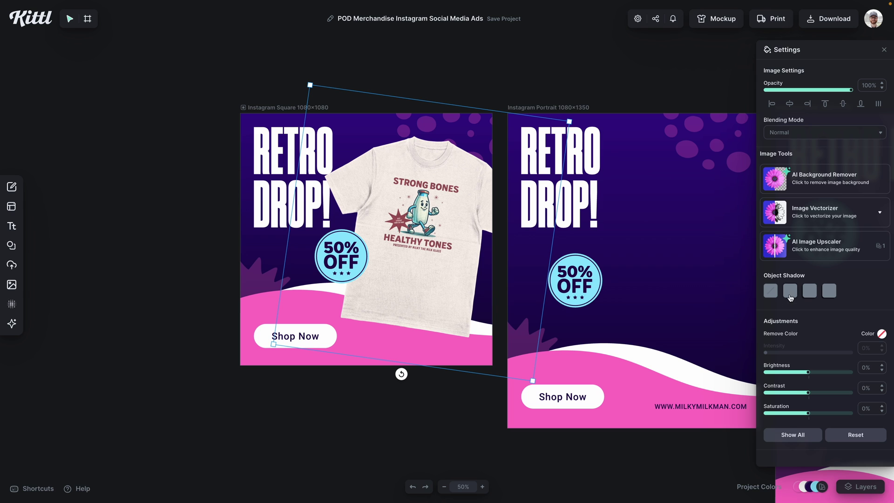
- Add an object shadow to the T-shirt with offset 14, angle about -49° and blur 25, and adjust its color
{"action": "left_click", "coordinate": [790, 291]}
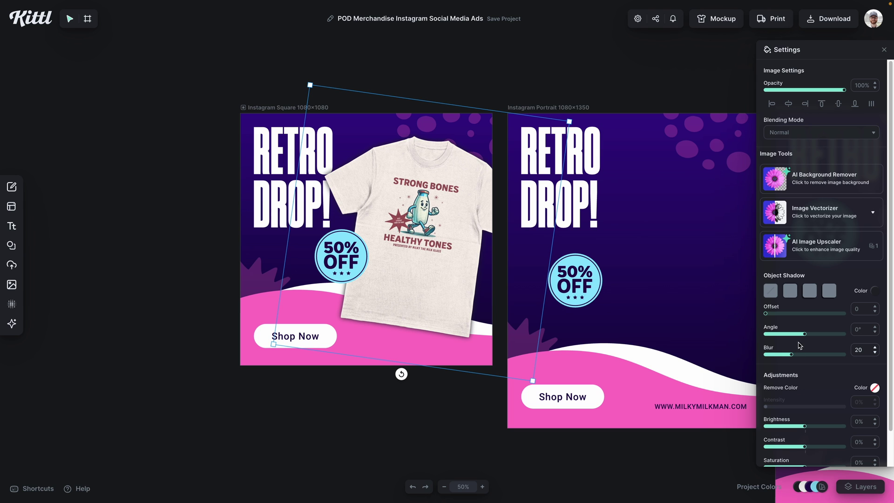
{"action": "left_click_drag", "start_coordinate": [770, 316], "coordinate": [768, 316]}
{"action": "left_click_drag", "start_coordinate": [791, 357], "coordinate": [795, 335]}
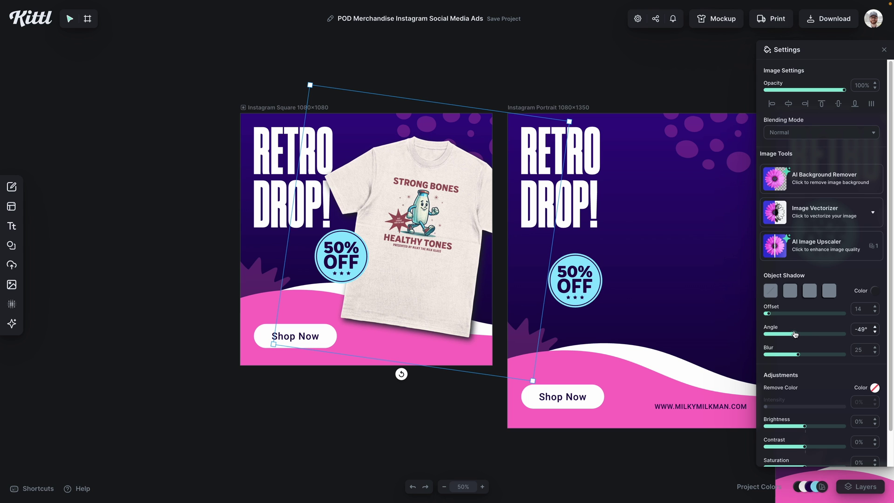
{"action": "left_click", "coordinate": [876, 290]}
{"action": "left_click_drag", "start_coordinate": [853, 425], "coordinate": [836, 424]}
{"action": "left_click", "coordinate": [434, 443]}
{"action": "scroll", "coordinate": [433, 442], "scroll_direction": "down", "scroll_amount": 1}
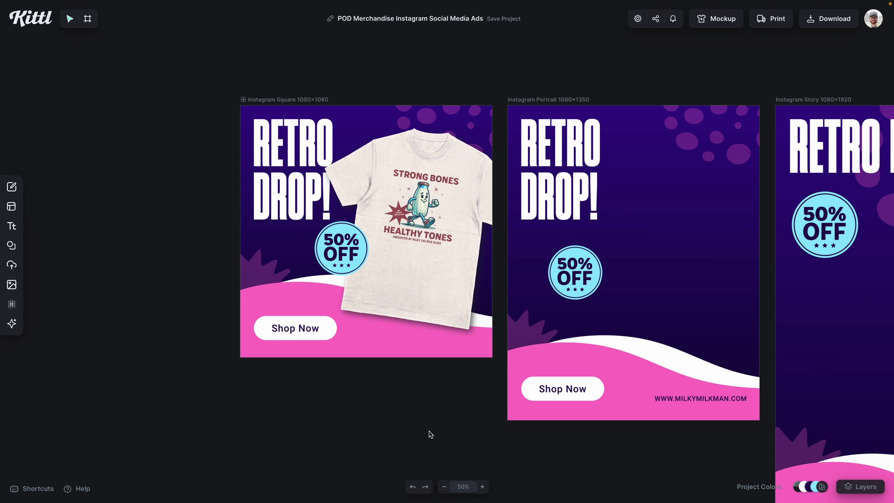
{"action": "scroll", "coordinate": [364, 395], "scroll_direction": "right", "scroll_amount": 1}
{"action": "left_click", "coordinate": [320, 256]}
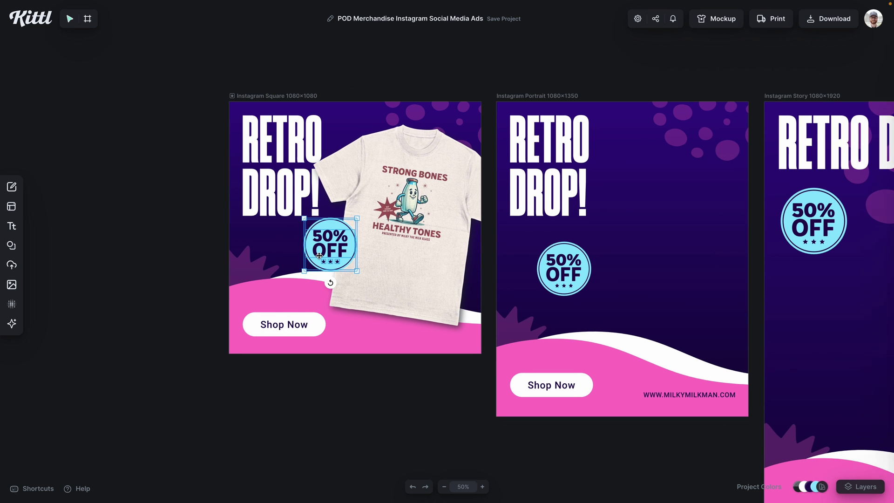
{"action": "left_click", "coordinate": [326, 412]}
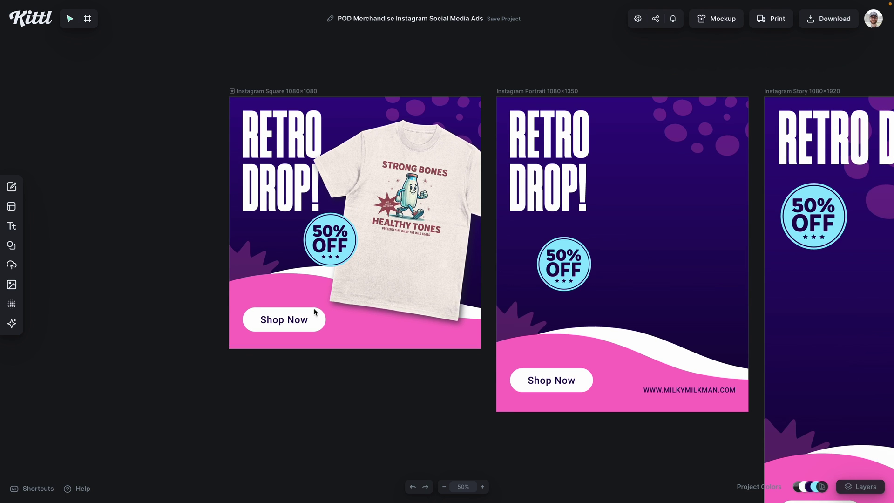
- Open the project's color palettes and browse the preset palettes
{"action": "scroll", "coordinate": [447, 371], "scroll_direction": "down", "scroll_amount": 3}
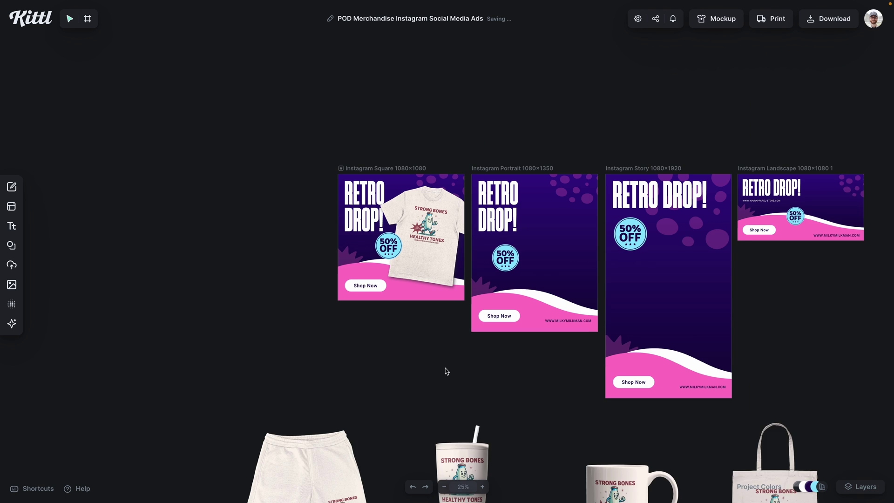
{"action": "scroll", "coordinate": [447, 371], "scroll_direction": "right", "scroll_amount": 3}
{"action": "mouse_move", "coordinate": [825, 487]}
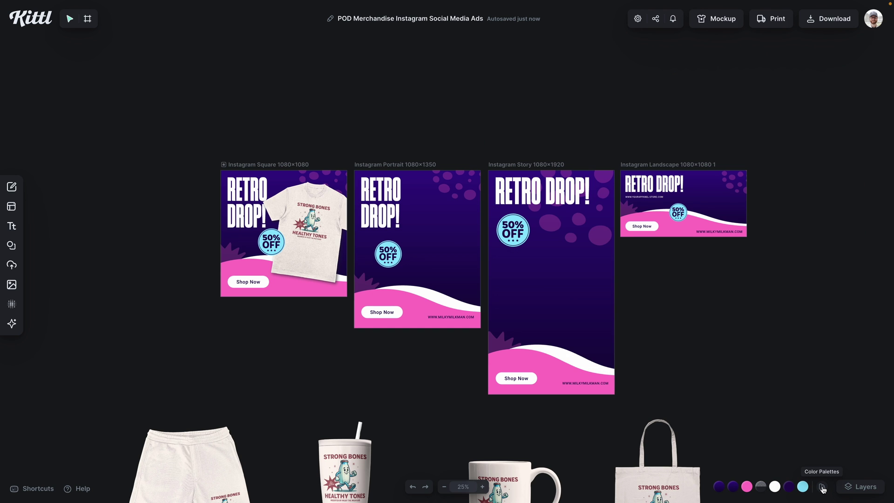
{"action": "left_click", "coordinate": [822, 487]}
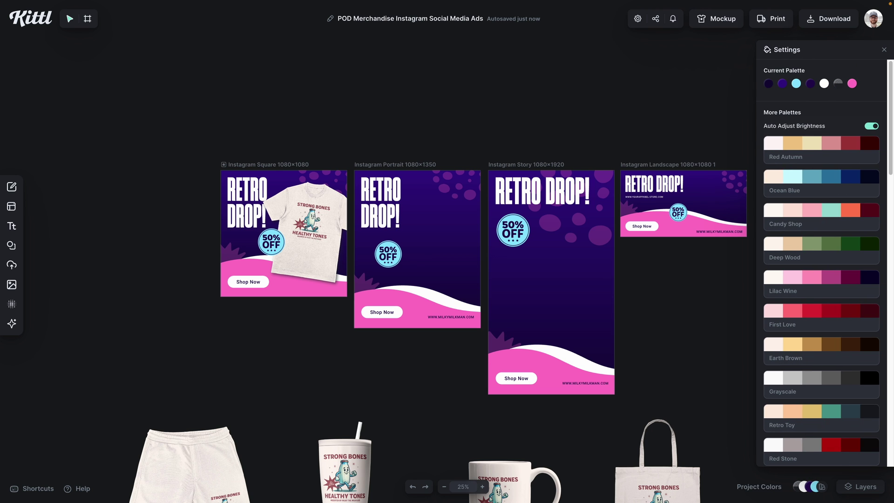
{"action": "left_click_drag", "start_coordinate": [890, 92], "coordinate": [891, 120]}
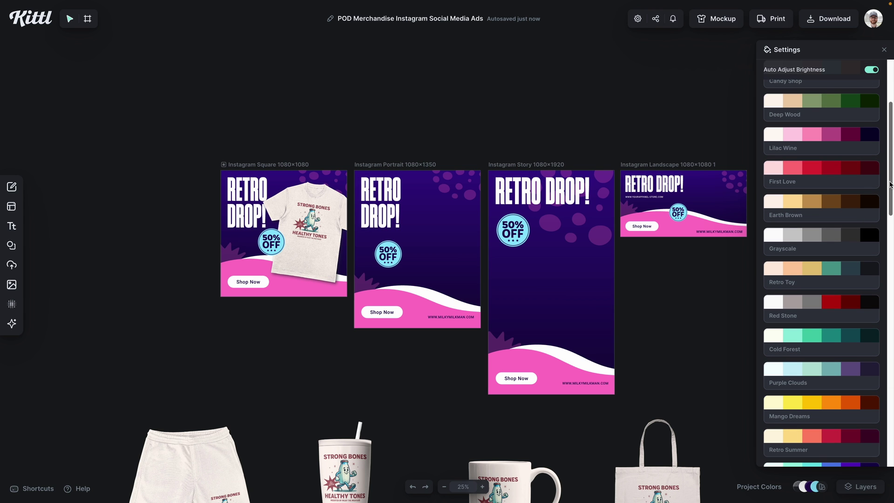
- Try the Retro Toy palette on all the ads and undo it
{"action": "left_click", "coordinate": [867, 278]}
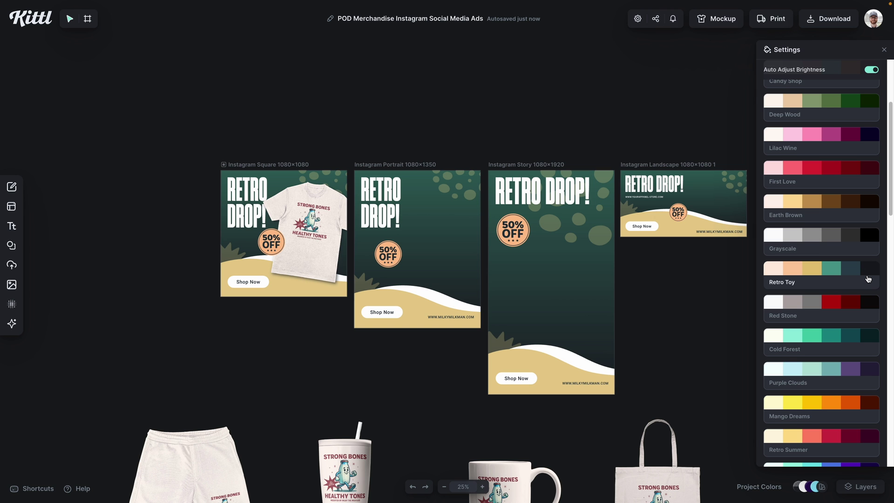
{"action": "key", "text": "ctrl+z"}
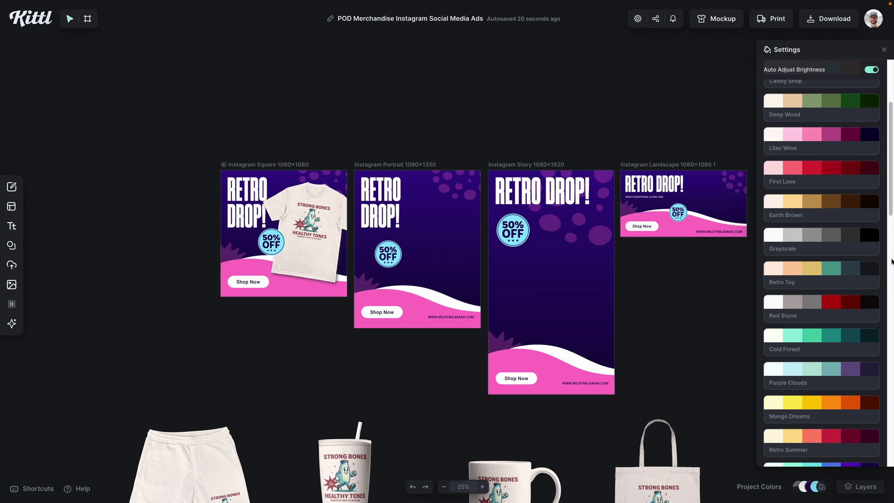
- Apply the 80s Retro Vibes color palette to all the ads
{"action": "scroll", "coordinate": [887, 275], "scroll_direction": "down", "scroll_amount": 1}
{"action": "scroll", "coordinate": [889, 280], "scroll_direction": "down", "scroll_amount": 7}
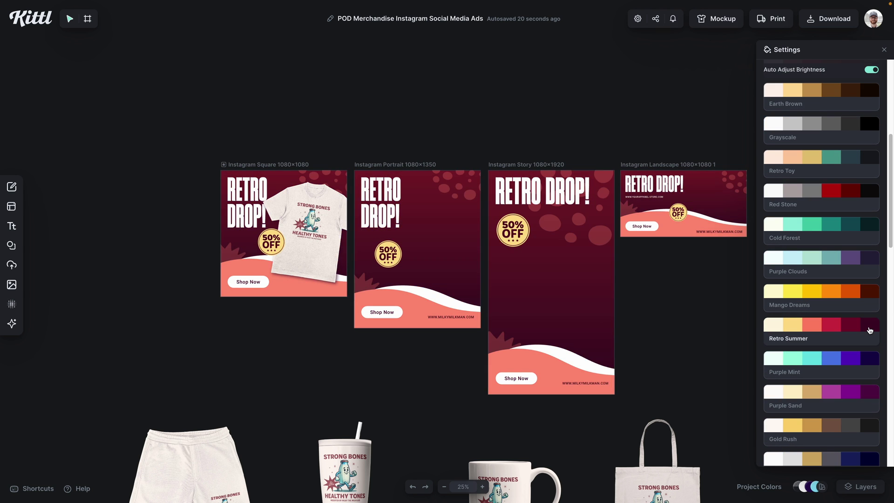
{"action": "scroll", "coordinate": [871, 326], "scroll_direction": "down", "scroll_amount": 5}
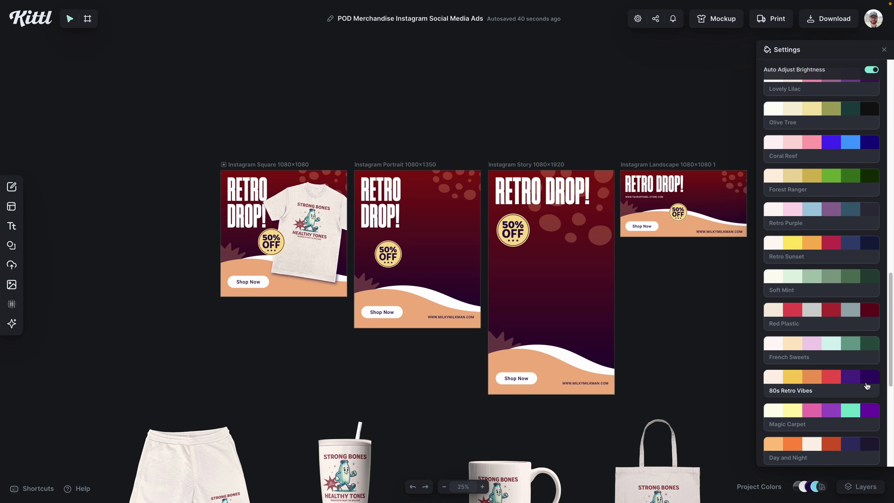
{"action": "scroll", "coordinate": [850, 362], "scroll_direction": "down", "scroll_amount": 2}
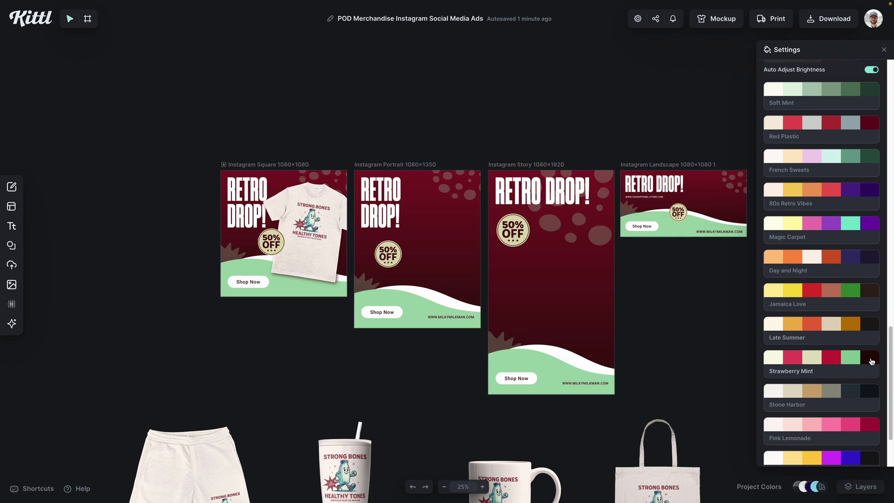
{"action": "left_click", "coordinate": [872, 197]}
{"action": "left_click", "coordinate": [372, 368]}
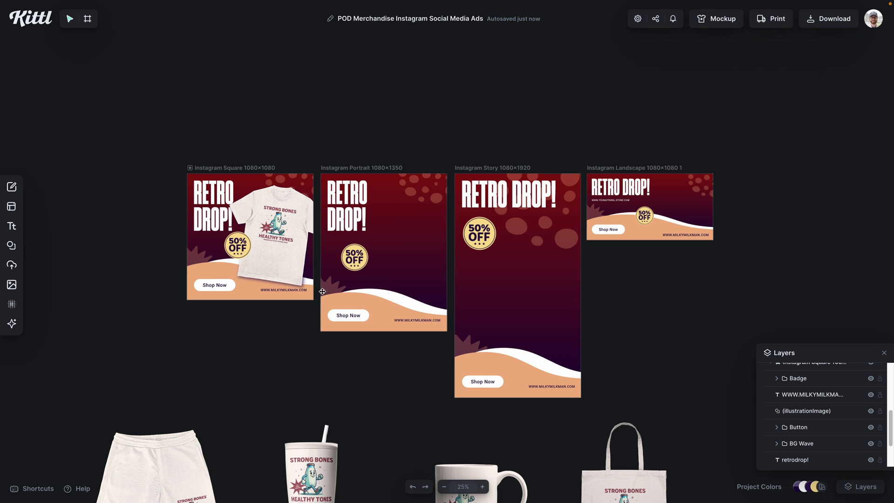
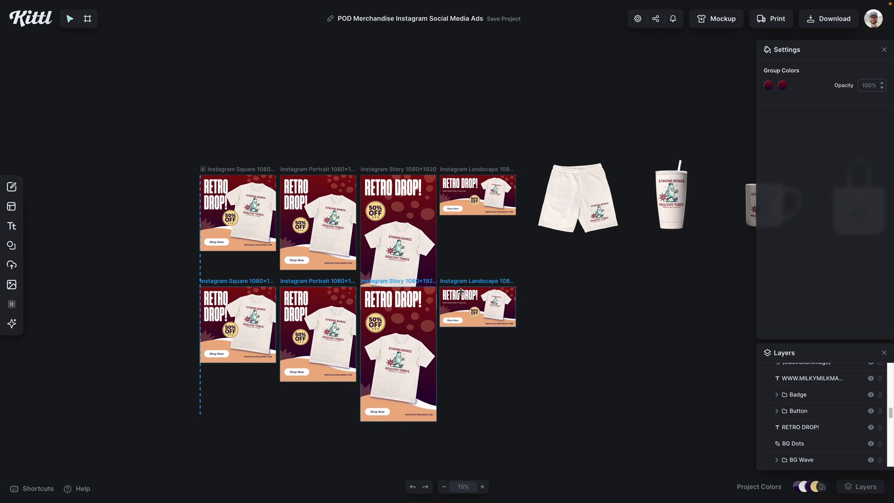
- Delete the T-shirts from all four ads in the duplicated second row
{"action": "scroll", "coordinate": [494, 285], "scroll_direction": "down", "scroll_amount": 3}
{"action": "left_click", "coordinate": [493, 283]}
{"action": "left_click", "coordinate": [409, 333], "text": "shift"}
{"action": "left_click", "coordinate": [326, 310], "text": "shift"}
{"action": "left_click", "coordinate": [265, 300], "text": "shift"}
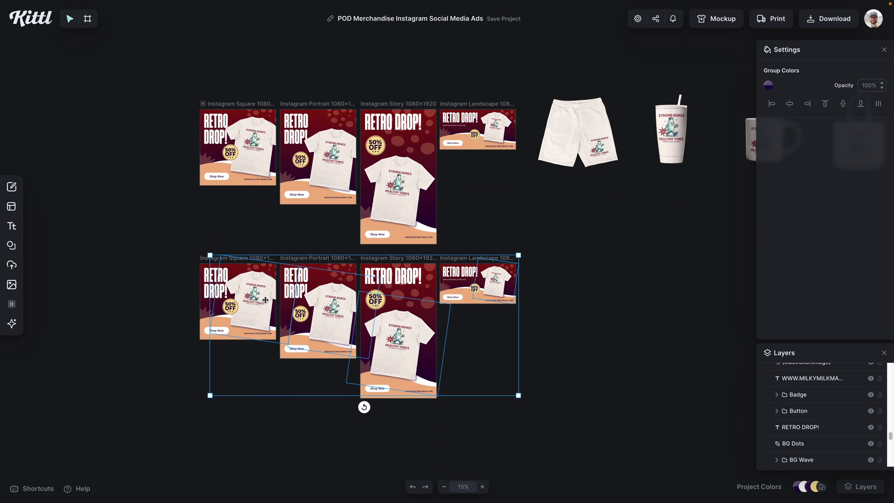
{"action": "key", "text": "Delete"}
- Place the shorts mockup in the second row's Square ad, scale it down and tilt it slightly clockwise
{"action": "left_click_drag", "start_coordinate": [584, 135], "coordinate": [258, 298]}
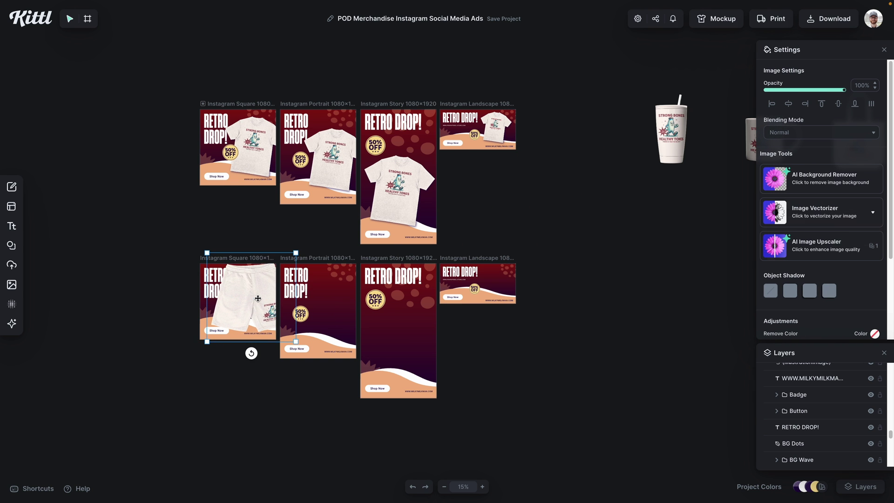
{"action": "key", "text": "super+plus"}
{"action": "left_click_drag", "start_coordinate": [521, 178], "coordinate": [487, 210]}
{"action": "left_click_drag", "start_coordinate": [447, 306], "coordinate": [434, 304]}
{"action": "left_click_drag", "start_coordinate": [451, 265], "coordinate": [423, 262]}
- Bring the 50% OFF badge in front of the shorts in the second row's Square ad and adjust the shorts' position
{"action": "left_click", "coordinate": [415, 273]}
{"action": "key", "text": "super+]"}
{"action": "scroll", "coordinate": [427, 355], "scroll_direction": "right", "scroll_amount": 1}
{"action": "left_click_drag", "start_coordinate": [408, 312], "coordinate": [417, 316]}
{"action": "scroll", "coordinate": [497, 405], "scroll_direction": "right", "scroll_amount": 1}
{"action": "left_click", "coordinate": [497, 405]}
- Paste the shorts into the second row's Portrait ad and layer them behind the 50% OFF badge
{"action": "scroll", "coordinate": [497, 405], "scroll_direction": "right", "scroll_amount": 3}
{"action": "key", "text": "super+v"}
{"action": "left_click_drag", "start_coordinate": [386, 279], "coordinate": [373, 275]}
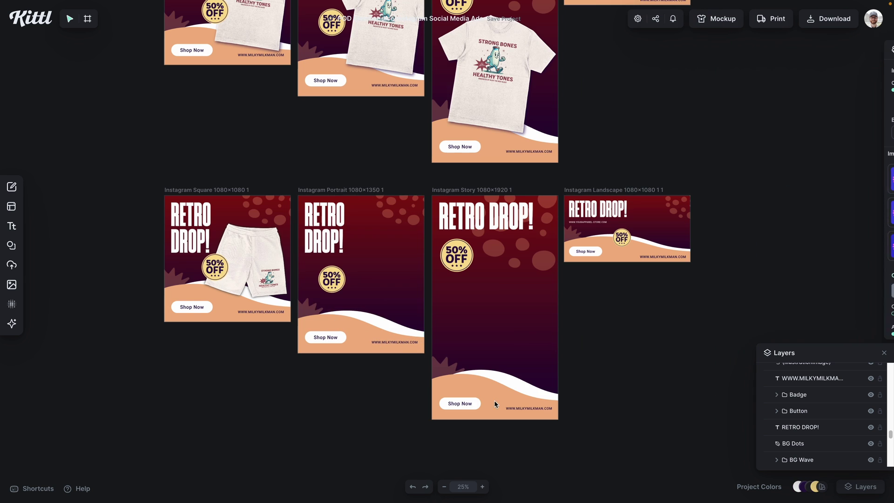
{"action": "key", "text": "super+["}
{"action": "left_click_drag", "start_coordinate": [325, 314], "coordinate": [317, 321]}
- Paste the shorts into the second row's Story ad and position them below the 50% OFF badge
{"action": "scroll", "coordinate": [373, 279], "scroll_direction": "right", "scroll_amount": 2}
{"action": "key", "text": "super+v"}
{"action": "left_click_drag", "start_coordinate": [337, 368], "coordinate": [325, 376]}
- Paste the shorts into the second row's Landscape ad at a smaller size and bring the 50% OFF badge in front
{"action": "key", "text": "super+v"}
{"action": "left_click_drag", "start_coordinate": [485, 275], "coordinate": [549, 226]}
{"action": "left_click", "coordinate": [515, 238]}
{"action": "key", "text": "super+]"}
{"action": "left_click", "coordinate": [553, 371]}
{"action": "key", "text": "super+minus"}
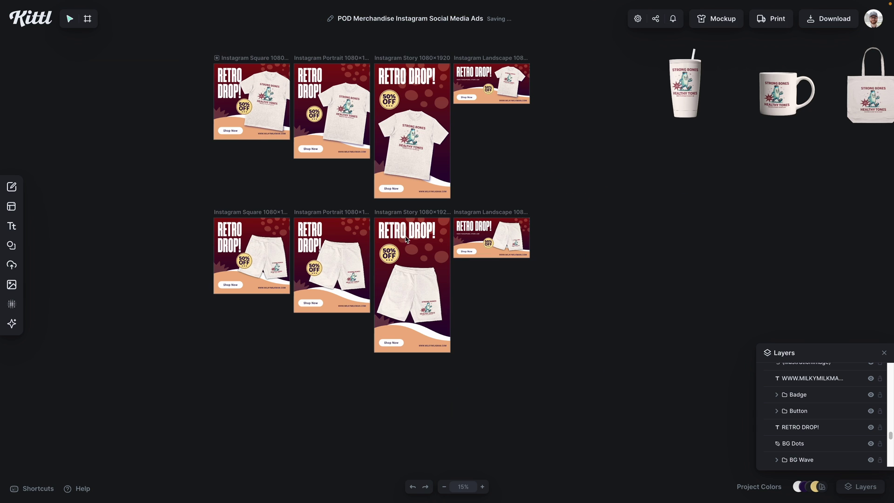
- Duplicate the four shorts ads as a third row directly below the second
{"action": "left_click", "coordinate": [258, 211]}
{"action": "left_click", "coordinate": [320, 212], "text": "shift"}
{"action": "left_click", "coordinate": [404, 213], "text": "shift"}
{"action": "left_click_drag", "start_coordinate": [488, 211], "coordinate": [485, 366]}
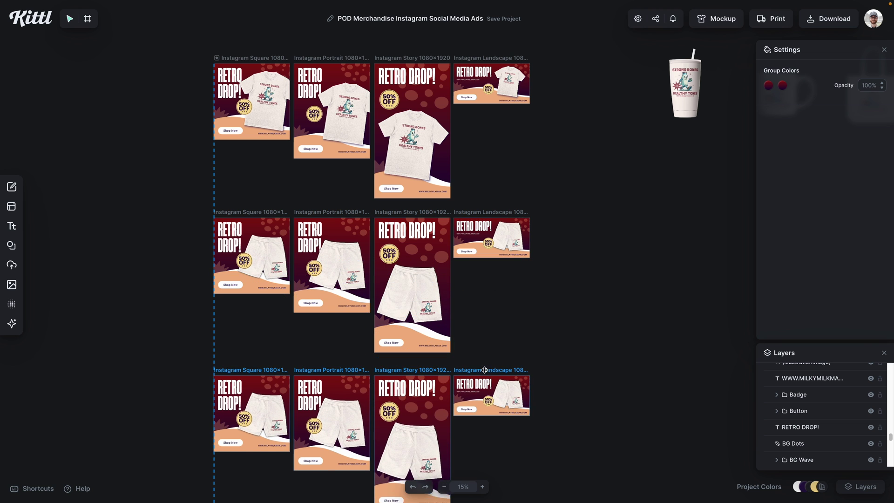
{"action": "scroll", "coordinate": [519, 333], "scroll_direction": "down", "scroll_amount": 3}
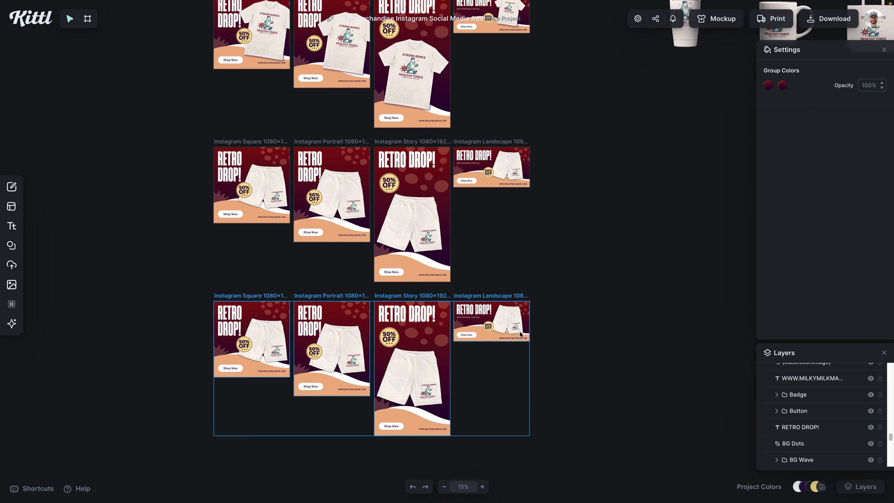
{"action": "left_click", "coordinate": [543, 339]}
- Replace the shorts in the third row's Square ad with the tote bag, tilted slightly clockwise behind the 50% OFF badge
{"action": "left_click", "coordinate": [475, 308]}
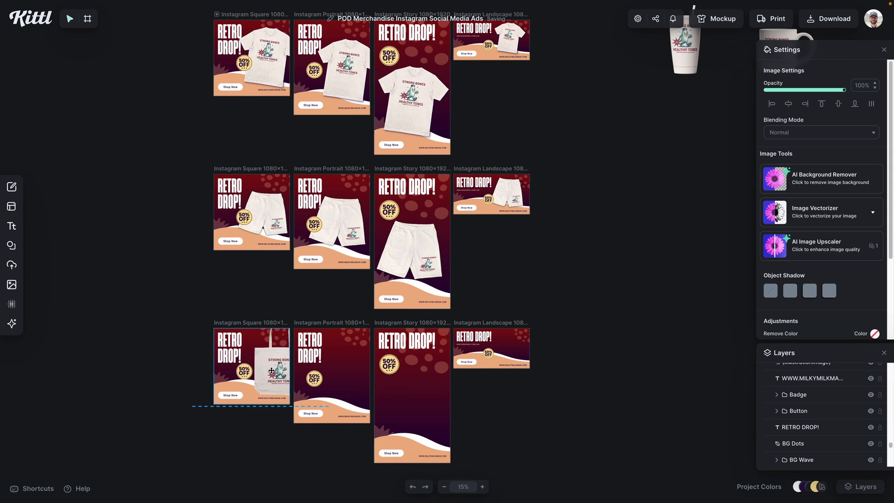
{"action": "scroll", "coordinate": [438, 342], "scroll_direction": "up", "scroll_amount": 3}
{"action": "left_click_drag", "start_coordinate": [440, 343], "coordinate": [436, 341]}
{"action": "left_click_drag", "start_coordinate": [442, 280], "coordinate": [446, 278]}
{"action": "left_click", "coordinate": [404, 281]}
{"action": "key", "text": "super+bracketright"}
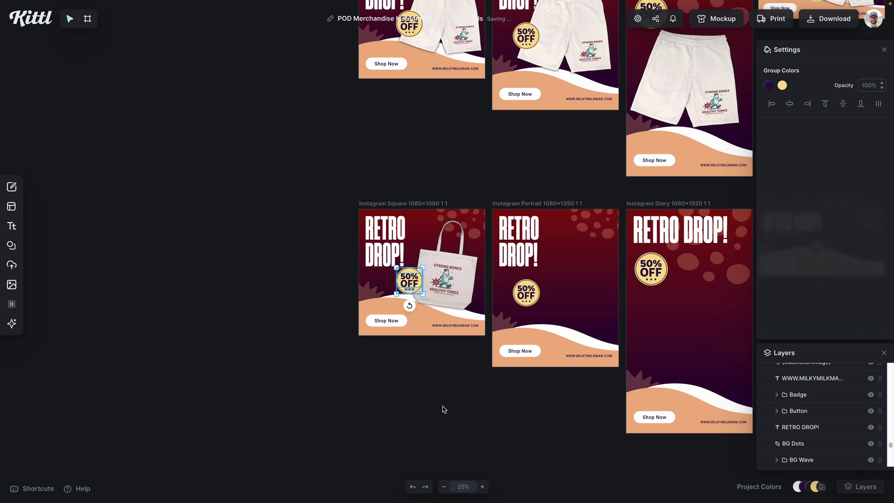
- Copy the tote bag into the third row's Portrait, Story and Landscape ads, scaled to fit each one
{"action": "scroll", "coordinate": [443, 409], "scroll_direction": "right", "scroll_amount": 2}
{"action": "left_click", "coordinate": [360, 280]}
{"action": "left_click_drag", "start_coordinate": [408, 324], "coordinate": [405, 320]}
{"action": "left_click", "coordinate": [356, 360]}
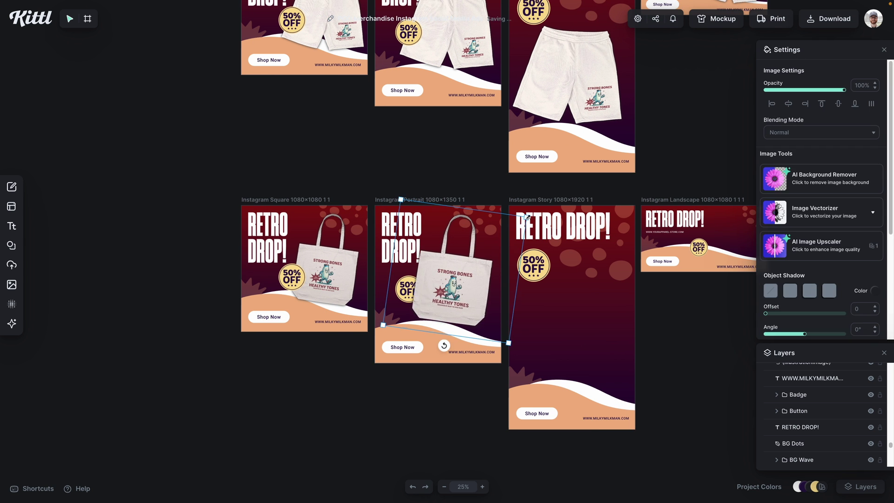
{"action": "scroll", "coordinate": [458, 389], "scroll_direction": "right", "scroll_amount": 3}
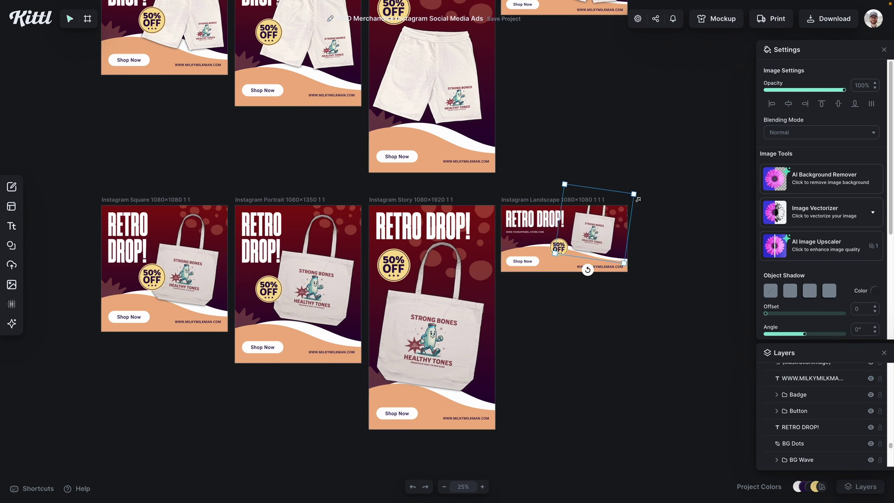
{"action": "left_click", "coordinate": [649, 344]}
- Scale down the tumbler in the fourth row's Square ad and add an object shadow to it
{"action": "scroll", "coordinate": [649, 344], "scroll_direction": "down", "scroll_amount": 1}
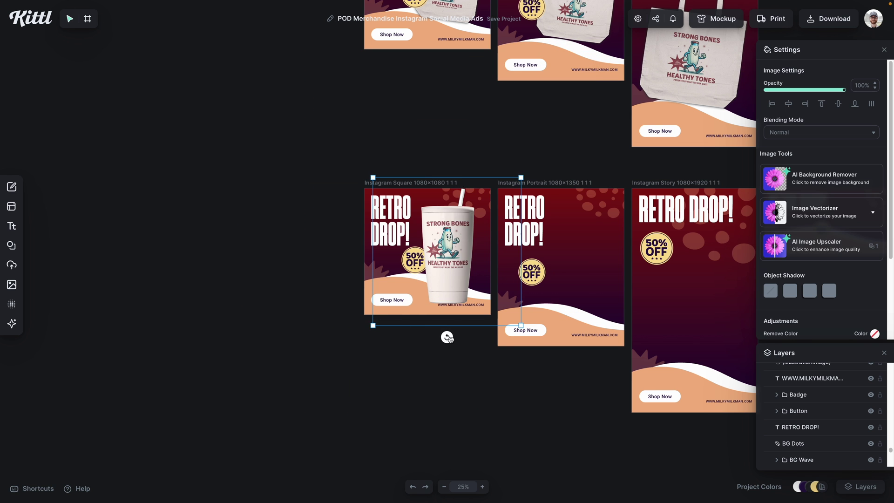
{"action": "left_click_drag", "start_coordinate": [522, 177], "coordinate": [508, 189]}
{"action": "left_click", "coordinate": [810, 290]}
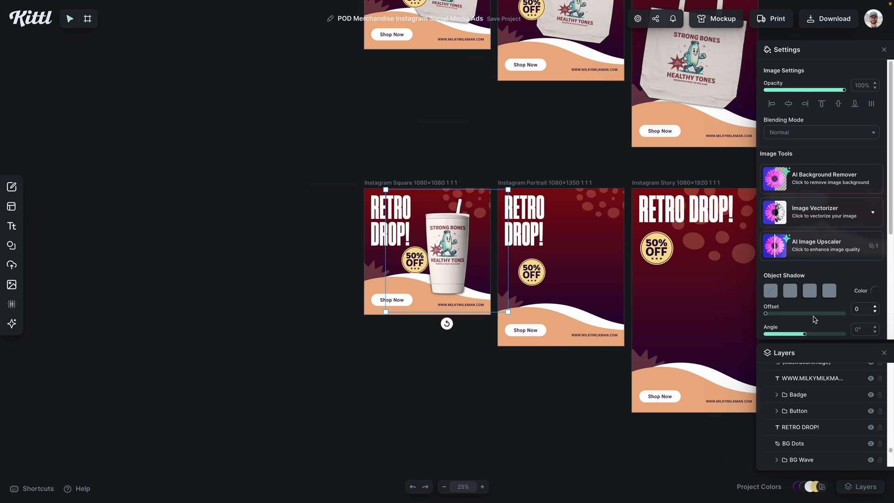
{"action": "scroll", "coordinate": [815, 319], "scroll_direction": "down", "scroll_amount": 2}
{"action": "left_click_drag", "start_coordinate": [766, 245], "coordinate": [768, 244]}
- Shift the 50% OFF badge slightly toward the tumbler in the fourth row's Square ad and bring it in front
{"action": "left_click_drag", "start_coordinate": [447, 254], "coordinate": [420, 262]}
{"action": "right_click", "coordinate": [420, 262]}
{"action": "left_click", "coordinate": [450, 345]}
- Copy the tumbler into the fourth row's Portrait, Story and Landscape ads, resizing it to fit each one
{"action": "scroll", "coordinate": [447, 261], "scroll_direction": "right", "scroll_amount": 5}
{"action": "left_click_drag", "start_coordinate": [349, 260], "coordinate": [480, 261]}
{"action": "left_click_drag", "start_coordinate": [266, 257], "coordinate": [383, 315]}
{"action": "left_click_drag", "start_coordinate": [447, 400], "coordinate": [460, 411]}
{"action": "left_click_drag", "start_coordinate": [374, 325], "coordinate": [539, 237]}
{"action": "left_click_drag", "start_coordinate": [629, 325], "coordinate": [568, 260]}
{"action": "left_click", "coordinate": [548, 343]}
- Duplicate the four tumbler ads as a fifth row below and delete the tumblers from the copies
{"action": "key", "text": "super+minus"}
{"action": "left_click", "coordinate": [311, 225]}
{"action": "left_click", "coordinate": [364, 225], "text": "shift"}
{"action": "left_click", "coordinate": [416, 224], "text": "shift"}
{"action": "left_click", "coordinate": [469, 225], "text": "shift"}
{"action": "left_click_drag", "start_coordinate": [470, 225], "coordinate": [469, 330]}
{"action": "key", "text": "Delete"}
- Place the mug mockup in the fifth row's Square ad and scale it down beside the headline
{"action": "scroll", "coordinate": [550, 279], "scroll_direction": "up", "scroll_amount": 5}
{"action": "left_click_drag", "start_coordinate": [667, 111], "coordinate": [318, 282]}
{"action": "key", "text": "super+plus"}
{"action": "left_click_drag", "start_coordinate": [520, 179], "coordinate": [493, 203]}
{"action": "left_click_drag", "start_coordinate": [455, 259], "coordinate": [460, 278]}
- Tilt the mug counterclockwise and adjust its size and position next to the 50% OFF badge in the Square ad
{"action": "left_click_drag", "start_coordinate": [452, 330], "coordinate": [467, 330]}
{"action": "left_click_drag", "start_coordinate": [417, 331], "coordinate": [411, 336]}
{"action": "left_click_drag", "start_coordinate": [454, 277], "coordinate": [457, 273]}
{"action": "left_click_drag", "start_coordinate": [493, 200], "coordinate": [504, 182]}
{"action": "left_click_drag", "start_coordinate": [457, 273], "coordinate": [452, 281]}
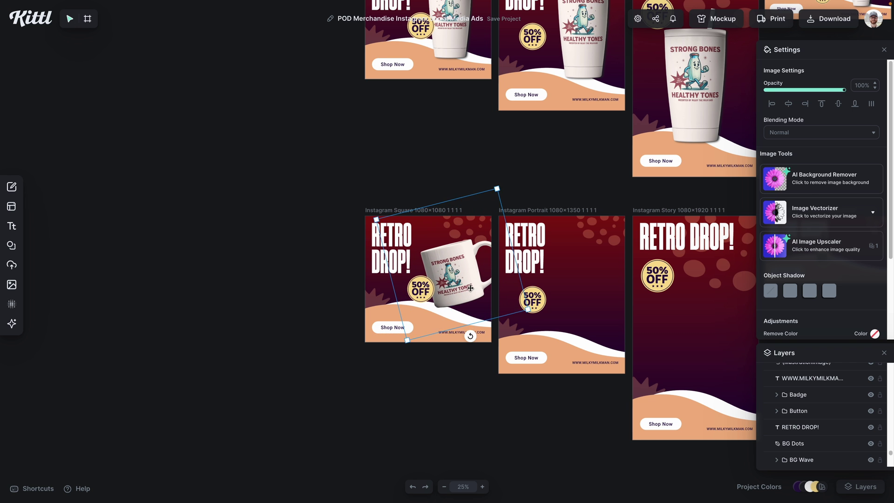
{"action": "left_click", "coordinate": [447, 400]}
- Add an object shadow to the mug in the fifth row's Square ad
{"action": "scroll", "coordinate": [447, 401], "scroll_direction": "right", "scroll_amount": 1}
{"action": "left_click", "coordinate": [431, 275]}
{"action": "left_click", "coordinate": [790, 291]}
{"action": "scroll", "coordinate": [792, 298], "scroll_direction": "down", "scroll_amount": 1}
{"action": "left_click", "coordinate": [875, 234]}
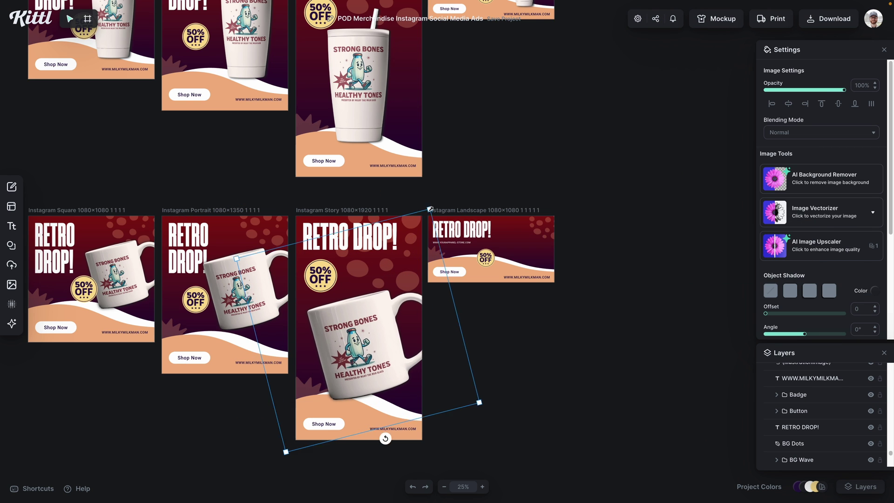
- Position a small copy of the mug beside the headline in the fifth row's Landscape ad
{"action": "left_click_drag", "start_coordinate": [494, 247], "coordinate": [519, 240]}
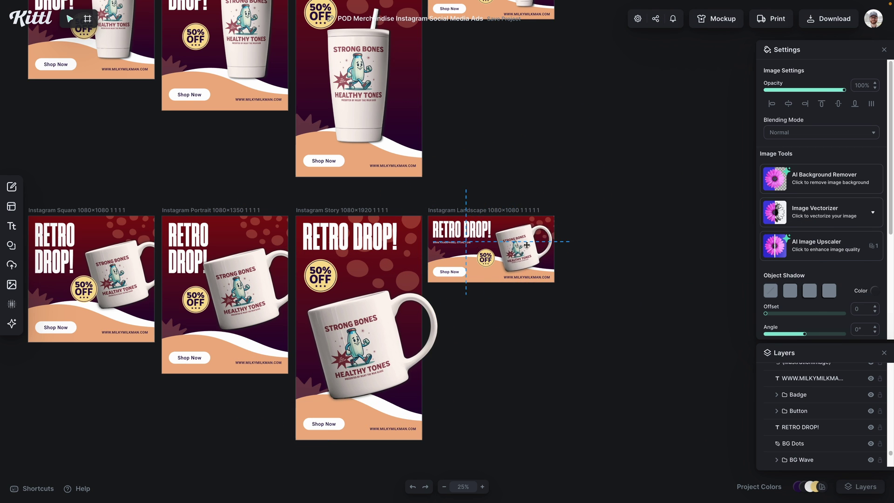
{"action": "left_click", "coordinate": [565, 347]}
- Duplicate the first row's T-shirt Square ad onto the empty canvas beside the ad rows
{"action": "scroll", "coordinate": [595, 405], "scroll_direction": "down", "scroll_amount": 5}
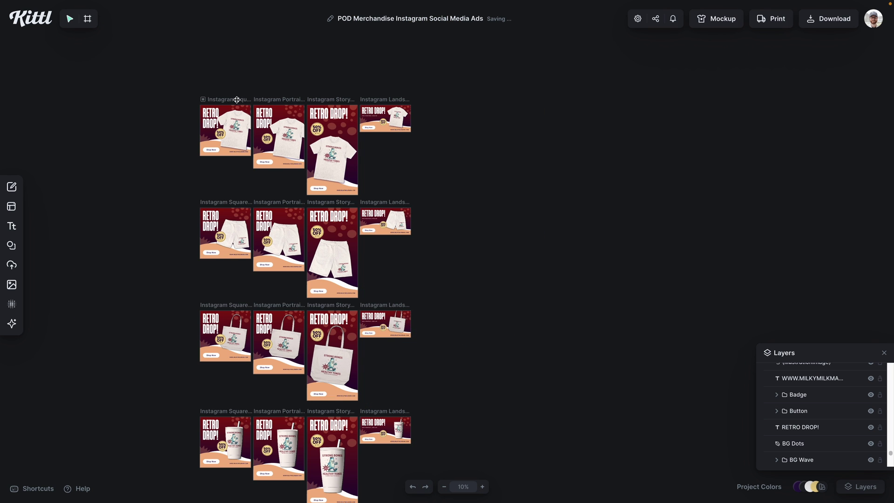
{"action": "left_click", "coordinate": [237, 100]}
{"action": "key", "text": "ctrl+d"}
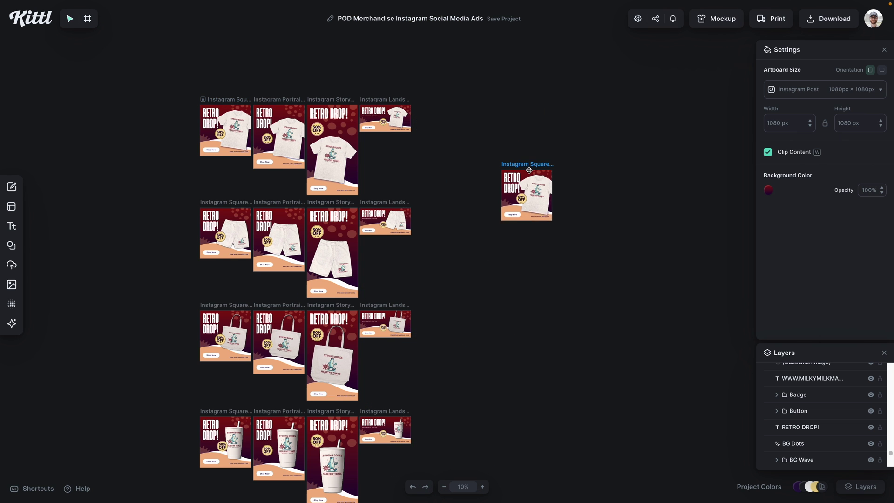
- Duplicate the shorts and tote bag Square ads and place the copies beside the copied T-shirt ad
{"action": "left_click", "coordinate": [223, 203]}
{"action": "key", "text": "ctrl+d"}
{"action": "left_click_drag", "start_coordinate": [584, 180], "coordinate": [584, 178]}
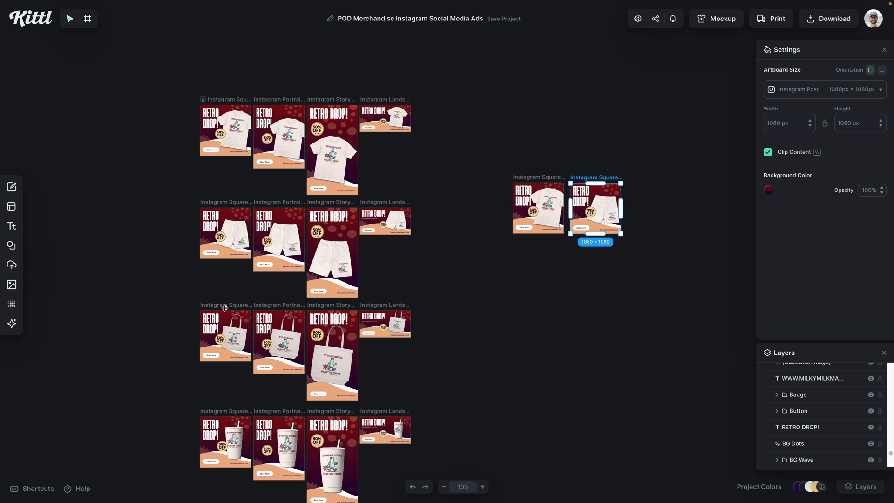
{"action": "left_click", "coordinate": [219, 306]}
{"action": "key", "text": "ctrl+d"}
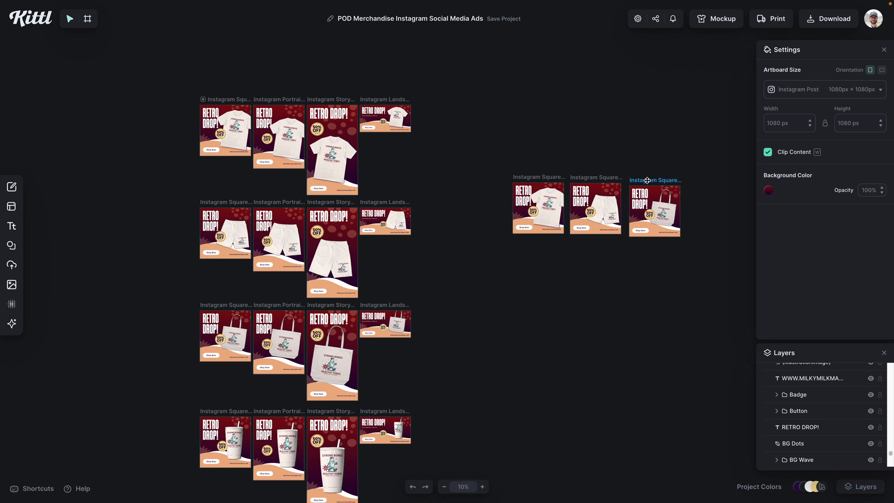
- Duplicate the tumbler and mug Square ads and place the copies at the end of the new row
{"action": "scroll", "coordinate": [404, 336], "scroll_direction": "down", "scroll_amount": 4}
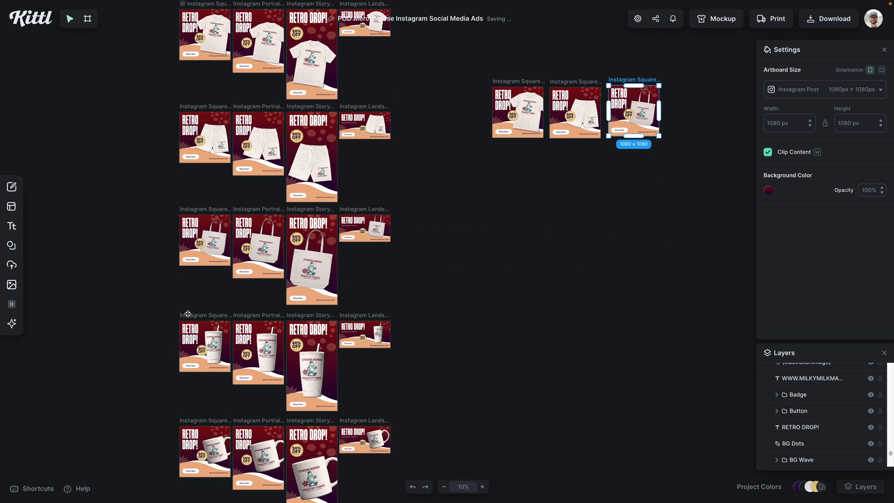
{"action": "left_click", "coordinate": [188, 315]}
{"action": "key", "text": "ctrl+d"}
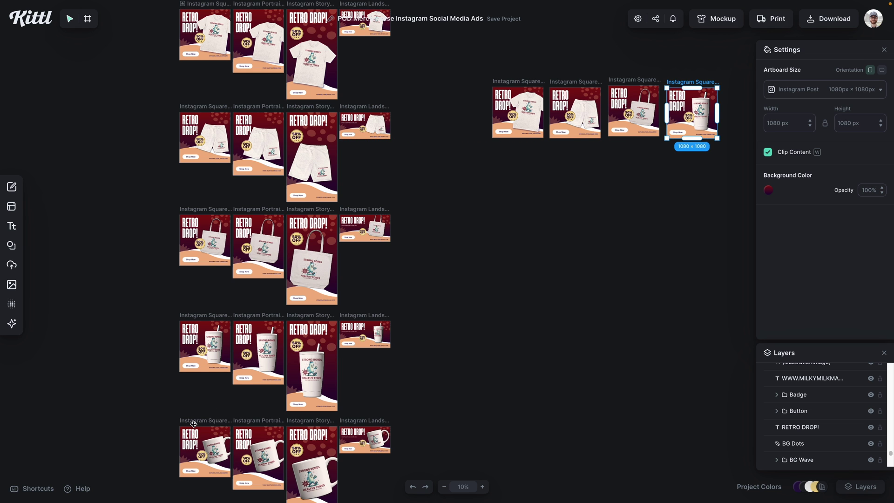
{"action": "scroll", "coordinate": [194, 424], "scroll_direction": "down", "scroll_amount": 1}
{"action": "left_click", "coordinate": [195, 398]}
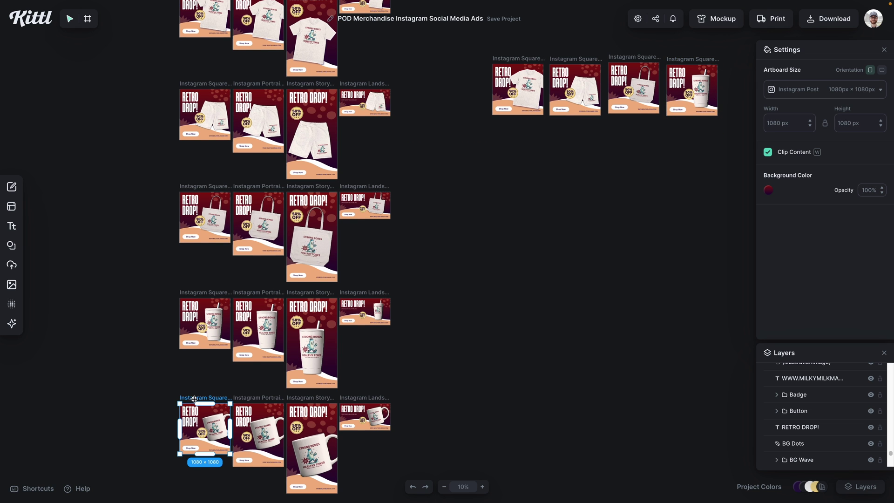
{"action": "left_click_drag", "start_coordinate": [203, 399], "coordinate": [738, 70]}
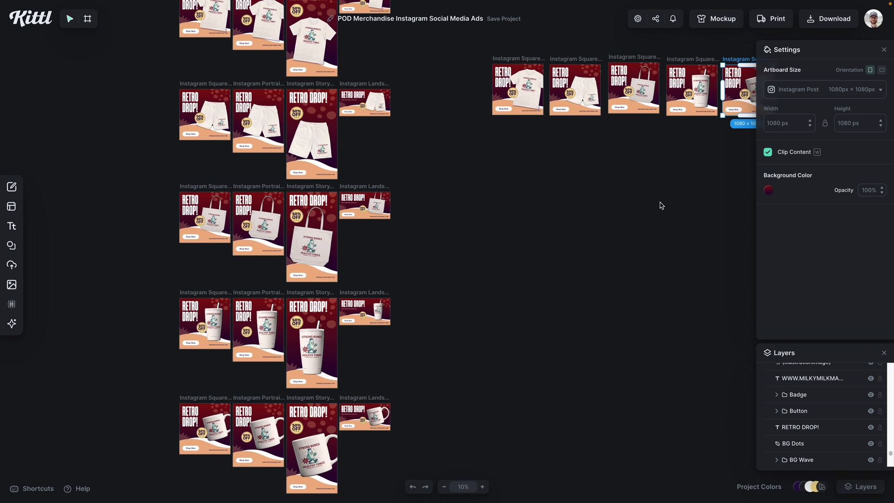
- Align the copied Square ads into one level row with small, even gaps
{"action": "scroll", "coordinate": [659, 201], "scroll_direction": "right", "scroll_amount": 6}
{"action": "scroll", "coordinate": [647, 212], "scroll_direction": "up", "scroll_amount": 3}
{"action": "scroll", "coordinate": [638, 223], "scroll_direction": "left", "scroll_amount": 1}
{"action": "scroll", "coordinate": [629, 237], "scroll_direction": "up", "scroll_amount": 2, "text": "ctrl"}
{"action": "scroll", "coordinate": [629, 238], "scroll_direction": "left", "scroll_amount": 3}
{"action": "left_click_drag", "start_coordinate": [300, 176], "coordinate": [295, 176]}
{"action": "left_click_drag", "start_coordinate": [384, 173], "coordinate": [377, 175]}
{"action": "left_click_drag", "start_coordinate": [462, 174], "coordinate": [454, 175]}
{"action": "left_click_drag", "start_coordinate": [557, 176], "coordinate": [547, 175]}
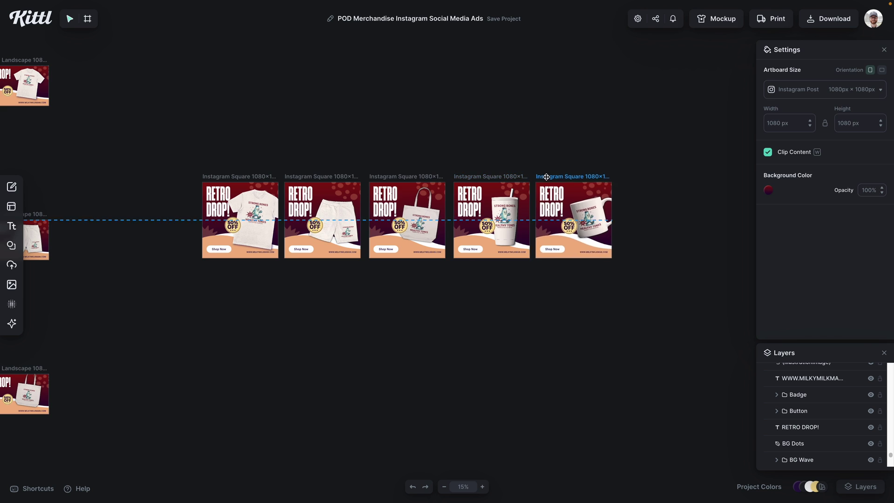
- Duplicate the copied T-shirt Square ad and place the new copy at the start of the row
{"action": "left_click", "coordinate": [406, 275]}
{"action": "scroll", "coordinate": [404, 264], "scroll_direction": "up", "scroll_amount": 5, "text": "ctrl"}
{"action": "left_click_drag", "start_coordinate": [405, 264], "coordinate": [498, 281]}
{"action": "scroll", "coordinate": [493, 284], "scroll_direction": "down", "scroll_amount": 4, "text": "ctrl"}
{"action": "scroll", "coordinate": [466, 302], "scroll_direction": "left", "scroll_amount": 4}
{"action": "left_click", "coordinate": [372, 141]}
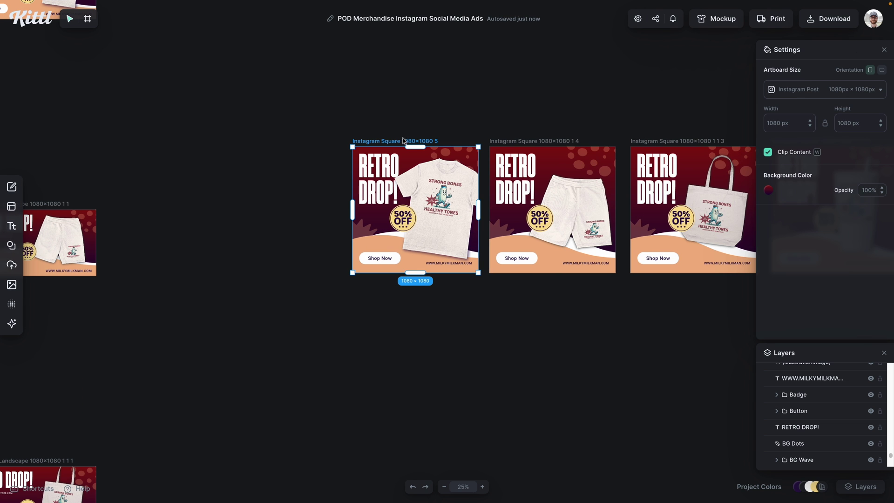
{"action": "key", "text": "ctrl+d"}
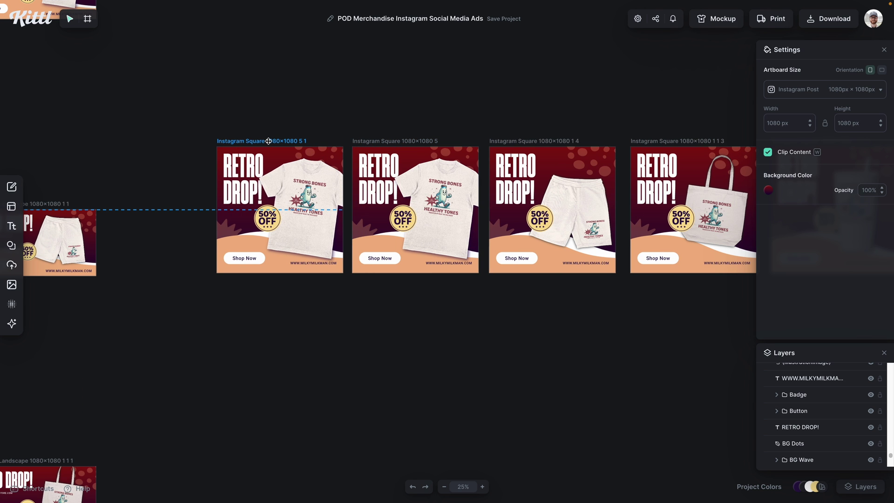
{"action": "scroll", "coordinate": [362, 258], "scroll_direction": "right", "scroll_amount": 1}
{"action": "scroll", "coordinate": [362, 258], "scroll_direction": "up", "scroll_amount": 1}
{"action": "left_click", "coordinate": [362, 340]}
{"action": "scroll", "coordinate": [357, 326], "scroll_direction": "right", "scroll_amount": 1}
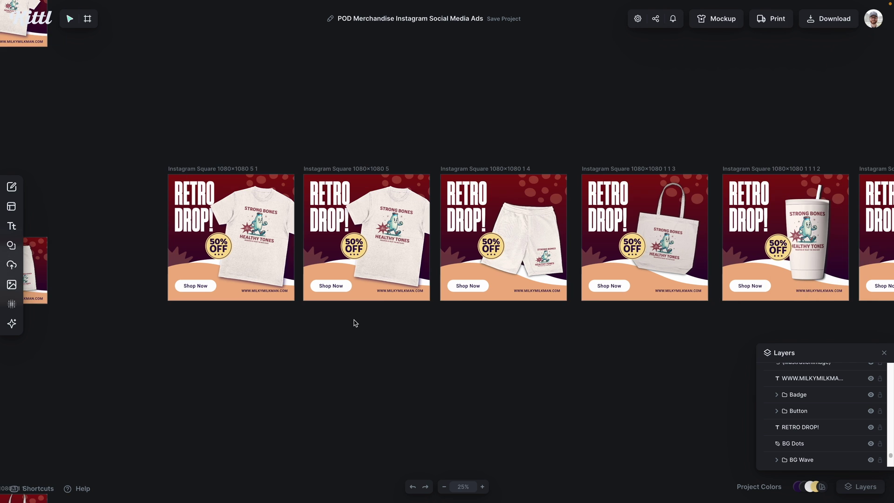
- Copy the shorts image into the row's first ad, shrink it and place it over the T-shirt's lower corner
{"action": "scroll", "coordinate": [530, 252], "scroll_direction": "down", "scroll_amount": 1}
{"action": "scroll", "coordinate": [559, 340], "scroll_direction": "right", "scroll_amount": 1}
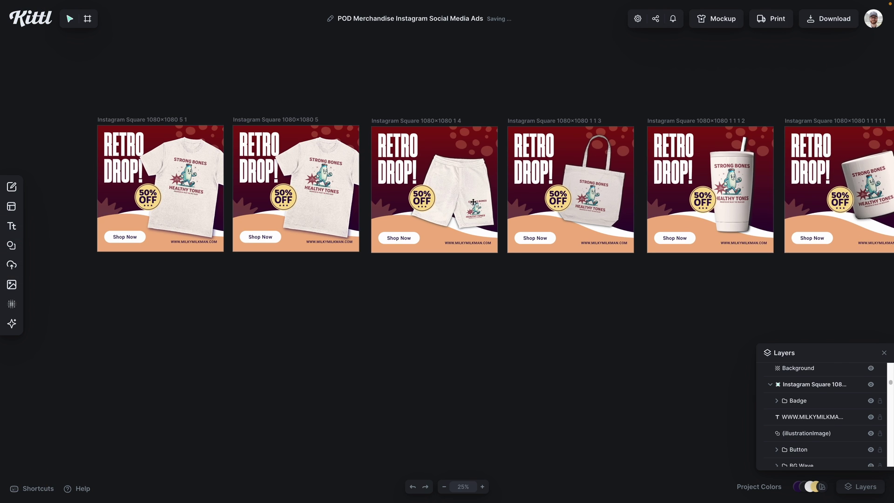
{"action": "left_click", "coordinate": [473, 201]}
{"action": "key", "text": "ctrl+c"}
{"action": "left_click", "coordinate": [455, 297]}
{"action": "key", "text": "ctrl+v"}
{"action": "left_click_drag", "start_coordinate": [289, 326], "coordinate": [228, 205]}
{"action": "left_click_drag", "start_coordinate": [246, 172], "coordinate": [226, 187]}
{"action": "left_click_drag", "start_coordinate": [193, 214], "coordinate": [202, 217]}
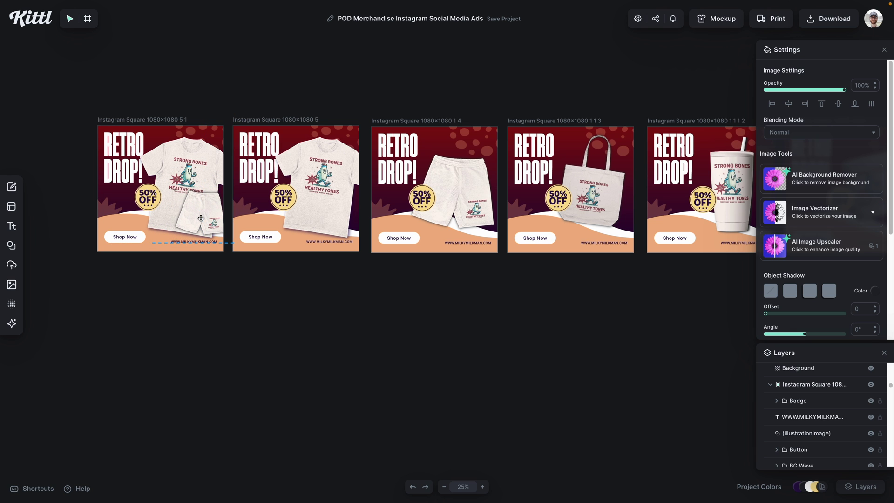
- Shift the small shorts to the T-shirt's lower left and move the 50% OFF badge further left in the first ad
{"action": "left_click_drag", "start_coordinate": [198, 252], "coordinate": [188, 249]}
{"action": "left_click_drag", "start_coordinate": [206, 220], "coordinate": [116, 198]}
{"action": "left_click_drag", "start_coordinate": [163, 219], "coordinate": [141, 207]}
{"action": "left_click", "coordinate": [200, 345]}
- Copy the tote bag into the first ad, scaled down over the T-shirt's lower right
{"action": "left_click", "coordinate": [593, 198]}
{"action": "key", "text": "super+c"}
{"action": "key", "text": "super+v"}
{"action": "left_click_drag", "start_coordinate": [150, 149], "coordinate": [173, 177]}
{"action": "left_click_drag", "start_coordinate": [198, 224], "coordinate": [211, 223]}
- Copy the tumbler into the first ad and place it, scaled down, between the shorts and the tote bag
{"action": "left_click", "coordinate": [732, 196]}
{"action": "key", "text": "super+c"}
{"action": "key", "text": "super+v"}
{"action": "left_click_drag", "start_coordinate": [478, 350], "coordinate": [185, 228]}
{"action": "left_click_drag", "start_coordinate": [248, 292], "coordinate": [175, 221]}
{"action": "left_click", "coordinate": [211, 285]}
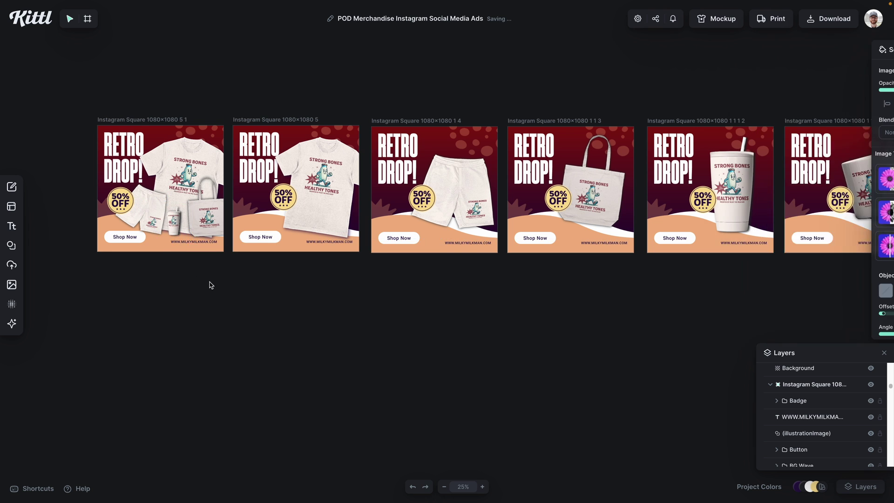
- Copy the mug into the first ad and place it, scaled down, above the small tumbler
{"action": "scroll", "coordinate": [211, 285], "scroll_direction": "right", "scroll_amount": 3}
{"action": "left_click", "coordinate": [748, 193]}
{"action": "key", "text": "super+c"}
{"action": "scroll", "coordinate": [575, 362], "scroll_direction": "left", "scroll_amount": 5}
{"action": "key", "text": "super+v"}
{"action": "left_click_drag", "start_coordinate": [342, 68], "coordinate": [323, 112]}
{"action": "left_click_drag", "start_coordinate": [305, 148], "coordinate": [261, 190]}
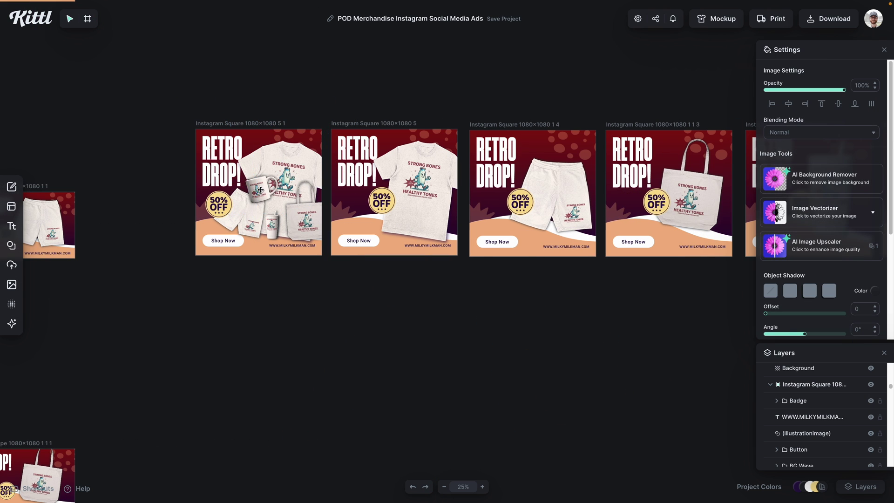
{"action": "left_click_drag", "start_coordinate": [233, 161], "coordinate": [248, 175]}
- Tighten the first ad's product collage by adjusting the items' positions and bringing one product forward in the layer order
{"action": "left_click", "coordinate": [335, 282]}
{"action": "scroll", "coordinate": [295, 182], "scroll_direction": "up", "scroll_amount": 3}
{"action": "left_click_drag", "start_coordinate": [340, 180], "coordinate": [339, 165]}
{"action": "left_click_drag", "start_coordinate": [250, 270], "coordinate": [271, 271]}
{"action": "left_click_drag", "start_coordinate": [212, 242], "coordinate": [223, 242]}
{"action": "left_click", "coordinate": [271, 271]}
{"action": "scroll", "coordinate": [847, 300], "scroll_direction": "down", "scroll_amount": 2}
{"action": "left_click", "coordinate": [381, 382]}
{"action": "left_click_drag", "start_coordinate": [231, 204], "coordinate": [248, 224]}
{"action": "left_click", "coordinate": [190, 242]}
{"action": "left_click_drag", "start_coordinate": [224, 310], "coordinate": [231, 316]}
{"action": "left_click", "coordinate": [287, 342]}
{"action": "scroll", "coordinate": [287, 341], "scroll_direction": "up", "scroll_amount": 1}
{"action": "left_click", "coordinate": [289, 214]}
{"action": "key", "text": "super+]"}
{"action": "left_click", "coordinate": [365, 355]}
{"action": "scroll", "coordinate": [373, 413], "scroll_direction": "down", "scroll_amount": 2}
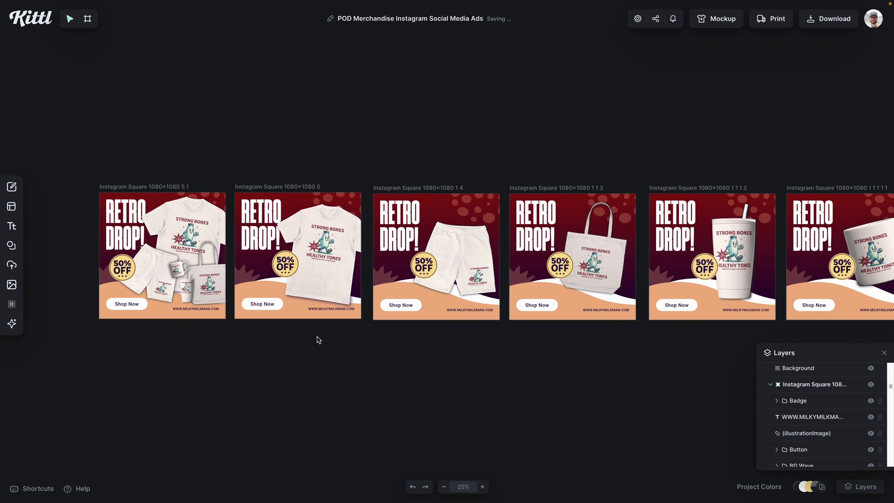
- Change the headline of the T-shirt Square ad in the new row to MILK SHIRT
{"action": "scroll", "coordinate": [319, 340], "scroll_direction": "up", "scroll_amount": 2}
{"action": "scroll", "coordinate": [400, 274], "scroll_direction": "left", "scroll_amount": 4}
{"action": "left_click", "coordinate": [281, 197]}
{"action": "double_click", "coordinate": [281, 197]}
{"action": "type", "text": "MILK SHIRT"}
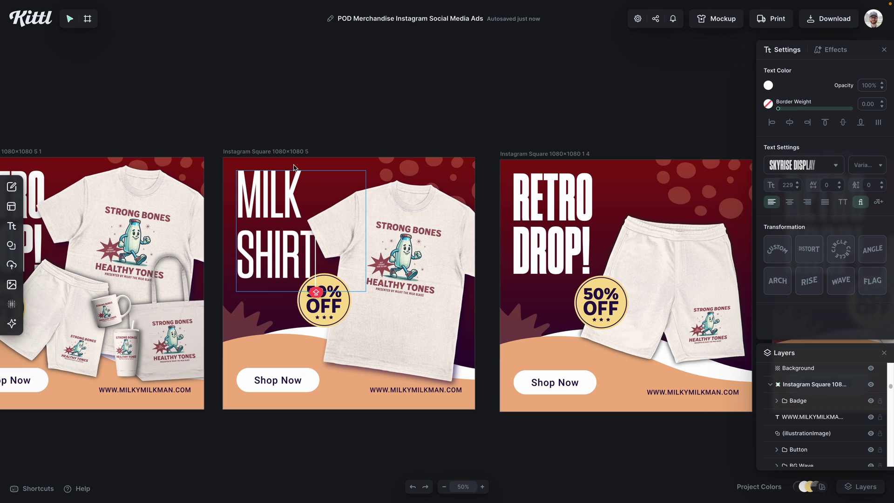
{"action": "left_click", "coordinate": [420, 146]}
- Change the shorts, tote bag, tumbler and mug ad headlines to MILK SHORTS, MILK BAG, MILK TUMBLER and MILK MUG
{"action": "left_click", "coordinate": [536, 213]}
{"action": "left_click", "coordinate": [550, 203]}
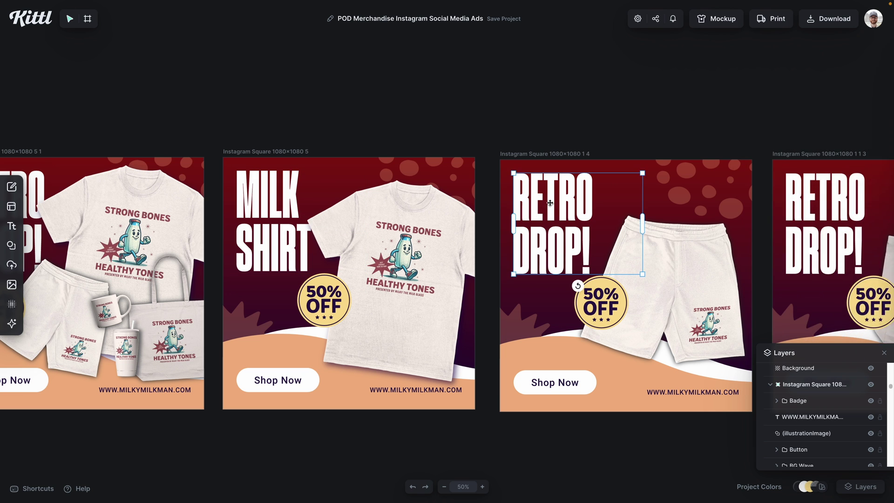
{"action": "double_click", "coordinate": [550, 203]}
{"action": "type", "text": "MIL"}
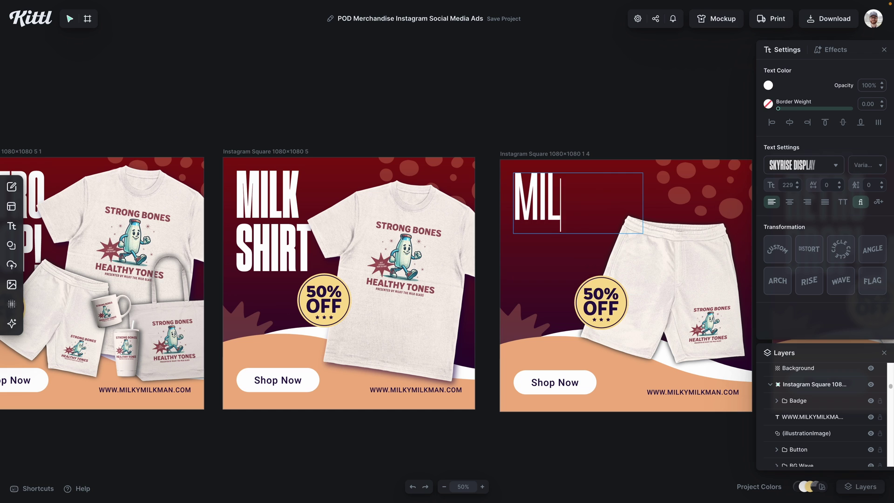
{"action": "type", "text": "K S"}
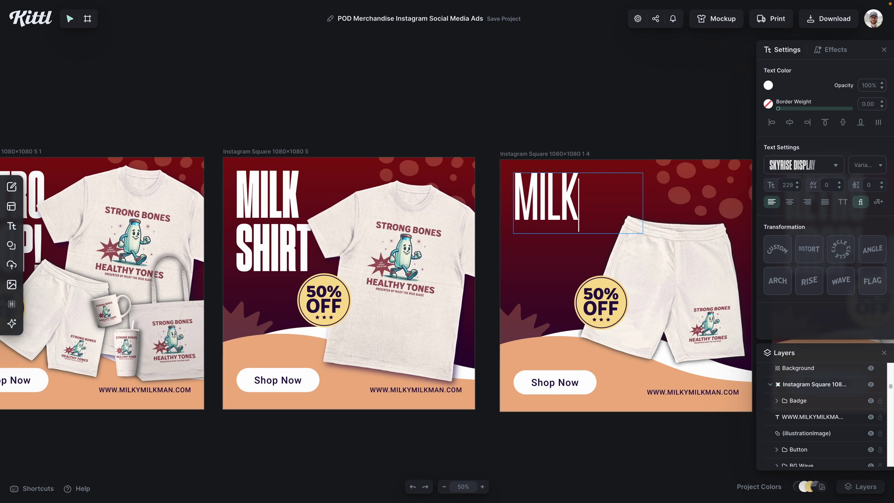
{"action": "type", "text": "SHORT"}
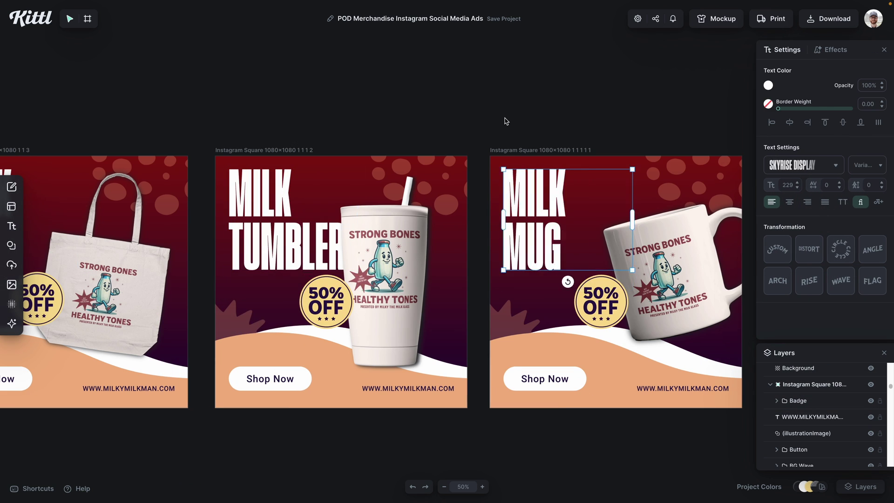
{"action": "left_click", "coordinate": [506, 120]}
{"action": "key", "text": "shift+1"}
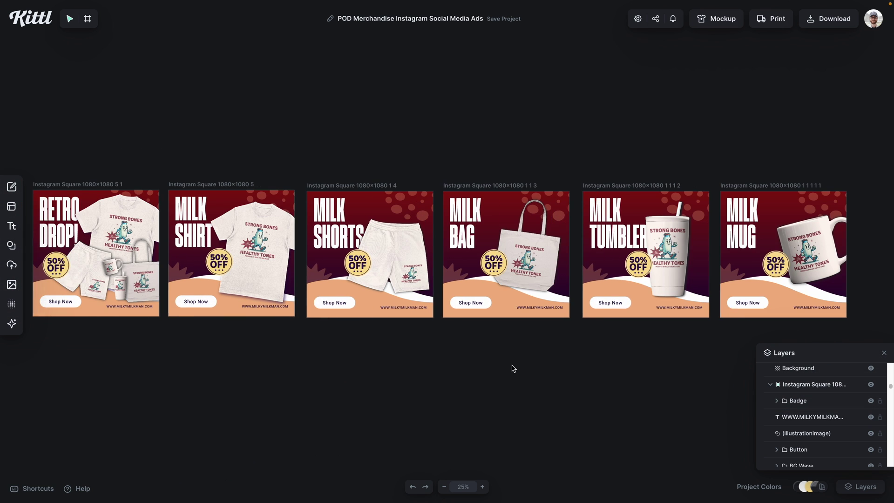
- Duplicate the MILK MUG ad and place the copy at the end of the row
{"action": "scroll", "coordinate": [586, 377], "scroll_direction": "right", "scroll_amount": 2}
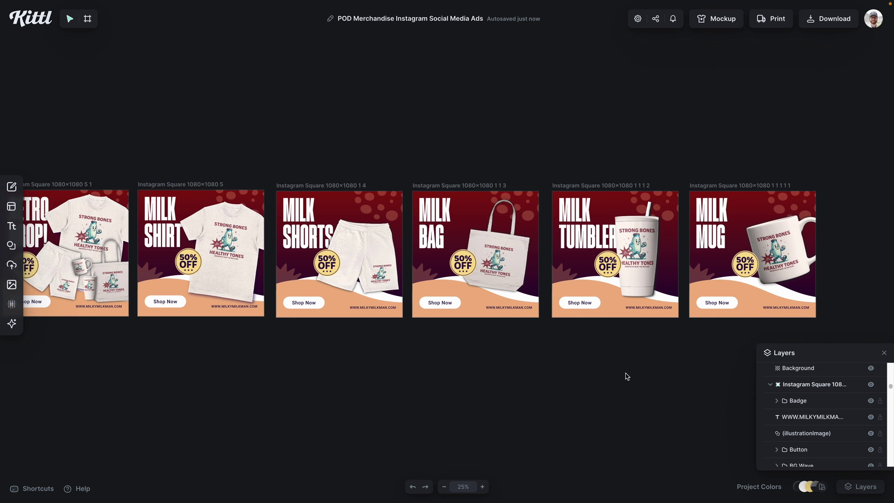
{"action": "scroll", "coordinate": [481, 359], "scroll_direction": "left", "scroll_amount": 1}
{"action": "scroll", "coordinate": [483, 359], "scroll_direction": "right", "scroll_amount": 5}
{"action": "scroll", "coordinate": [645, 188], "scroll_direction": "right", "scroll_amount": 5}
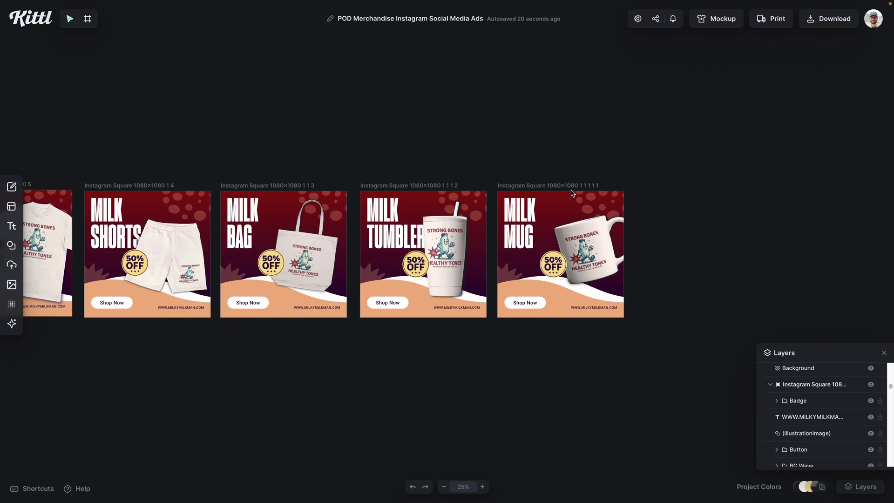
{"action": "left_click", "coordinate": [550, 186]}
{"action": "key", "text": "ctrl+d"}
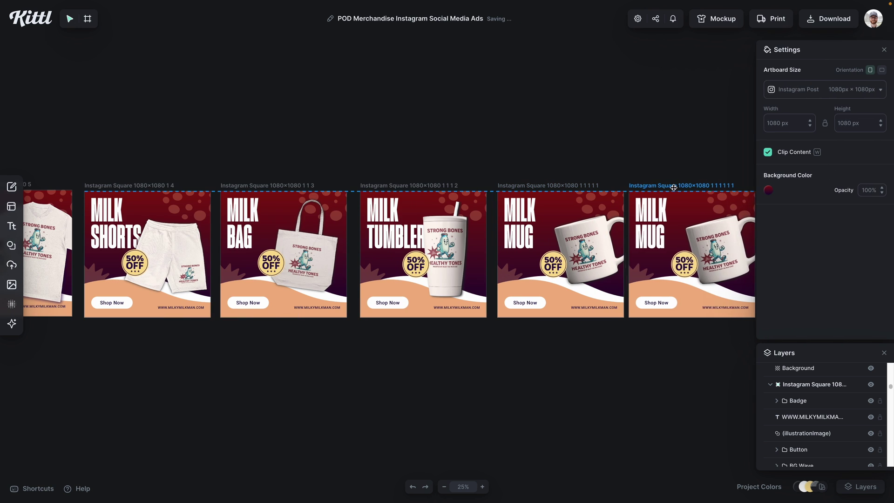
{"action": "left_click", "coordinate": [625, 361]}
- Delete the Shop Now buttons from the shirt, shorts, bag, tumbler and original mug ads in the new row
{"action": "scroll", "coordinate": [626, 360], "scroll_direction": "left", "scroll_amount": 6}
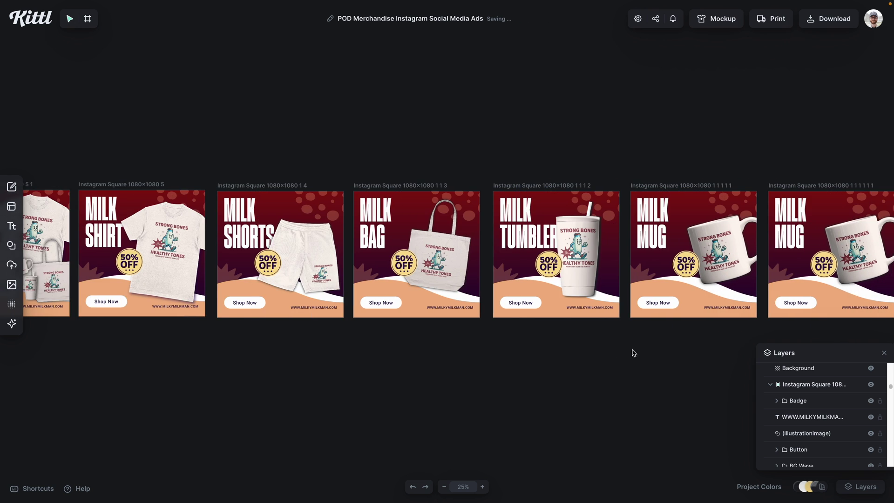
{"action": "left_click", "coordinate": [662, 303]}
{"action": "left_click", "coordinate": [519, 302], "text": "shift"}
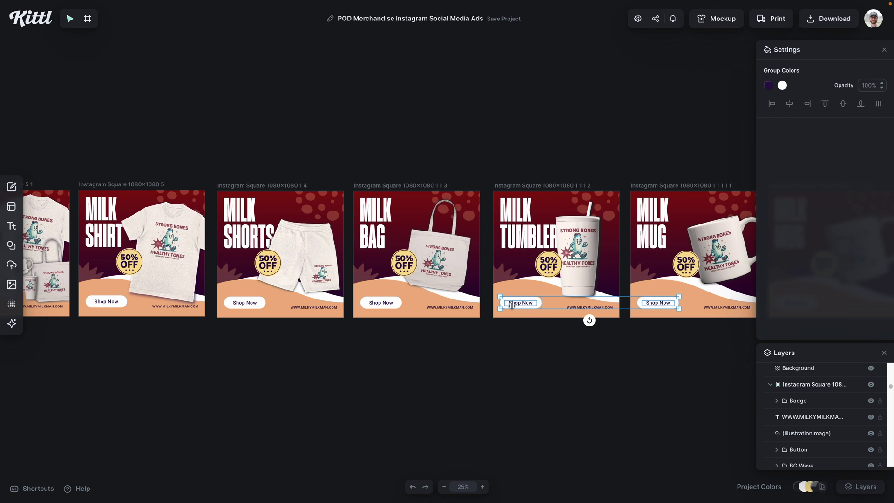
{"action": "left_click", "coordinate": [129, 305], "text": "shift"}
{"action": "scroll", "coordinate": [282, 381], "scroll_direction": "left", "scroll_amount": 1}
{"action": "key", "text": "Delete"}
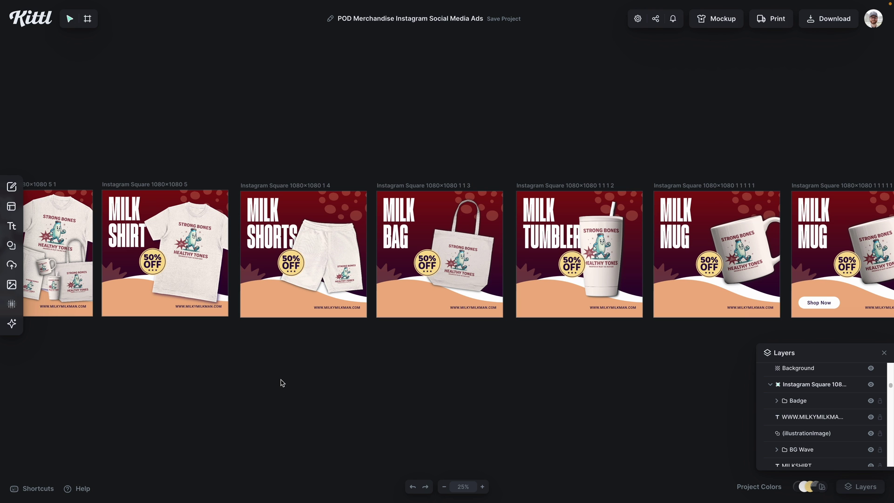
- Change the button text in the RETRO DROP! collage ad to NOW LIVE!
{"action": "key", "text": "ctrl+plus"}
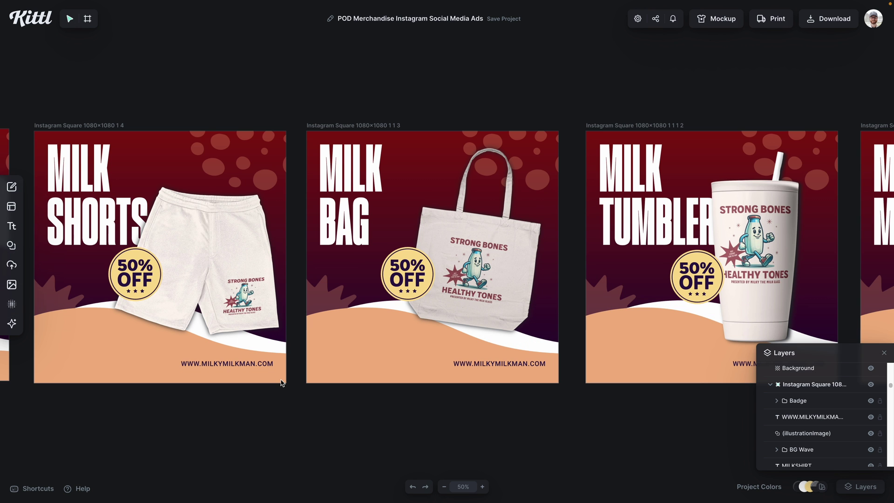
{"action": "scroll", "coordinate": [281, 383], "scroll_direction": "left", "scroll_amount": 10}
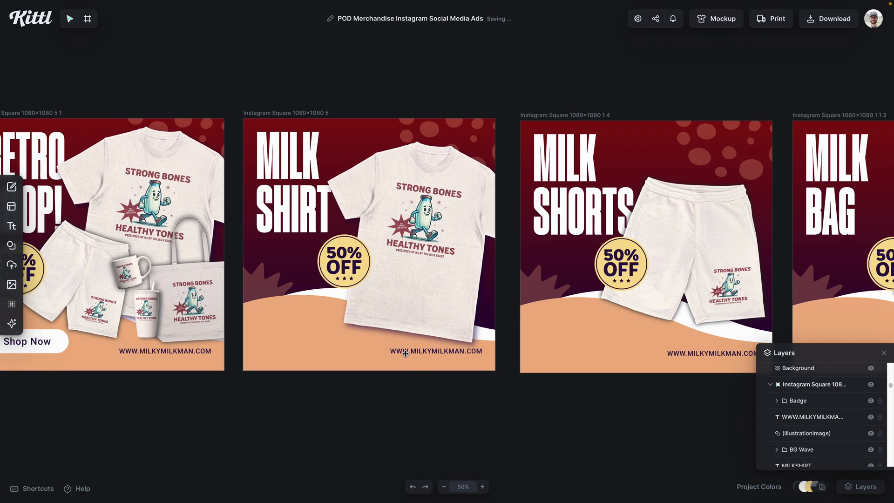
{"action": "left_click", "coordinate": [406, 354]}
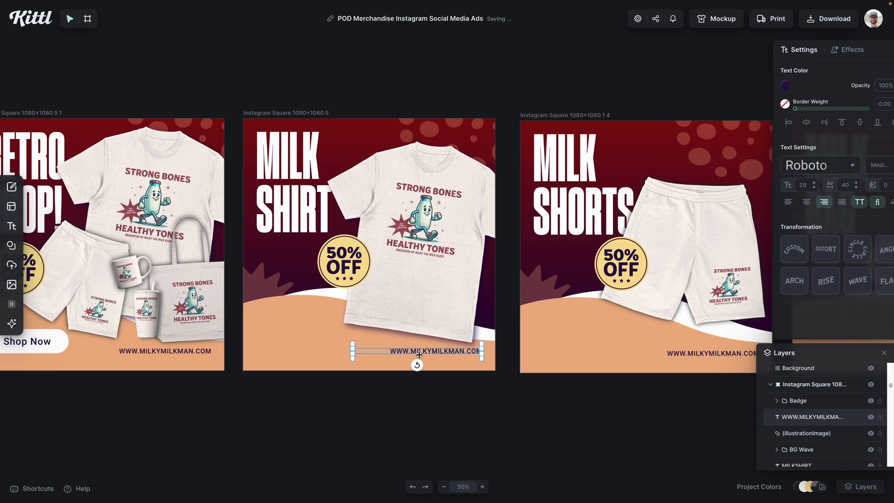
{"action": "scroll", "coordinate": [230, 334], "scroll_direction": "left", "scroll_amount": 3}
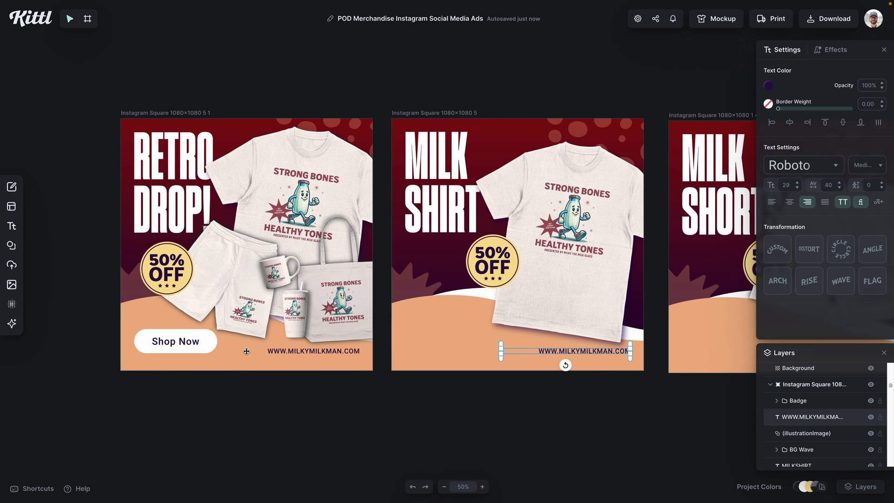
{"action": "left_click", "coordinate": [198, 347]}
{"action": "left_click", "coordinate": [188, 343]}
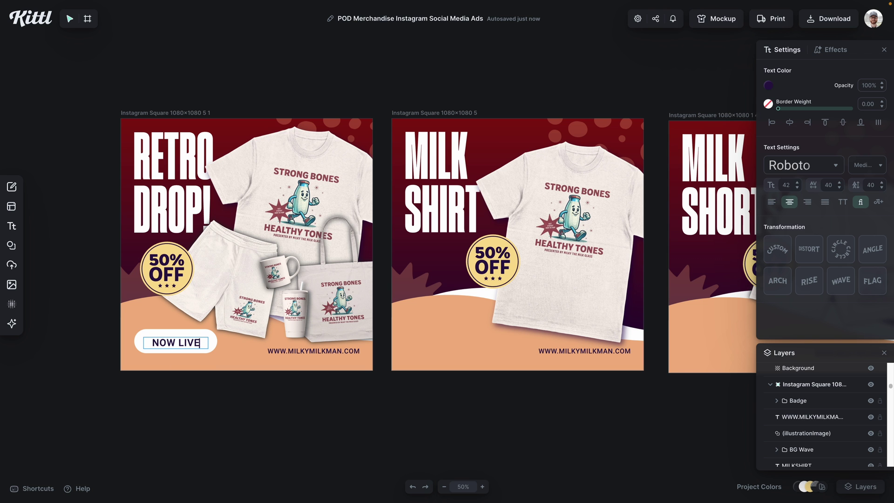
{"action": "scroll", "coordinate": [204, 439], "scroll_direction": "right", "scroll_amount": 2}
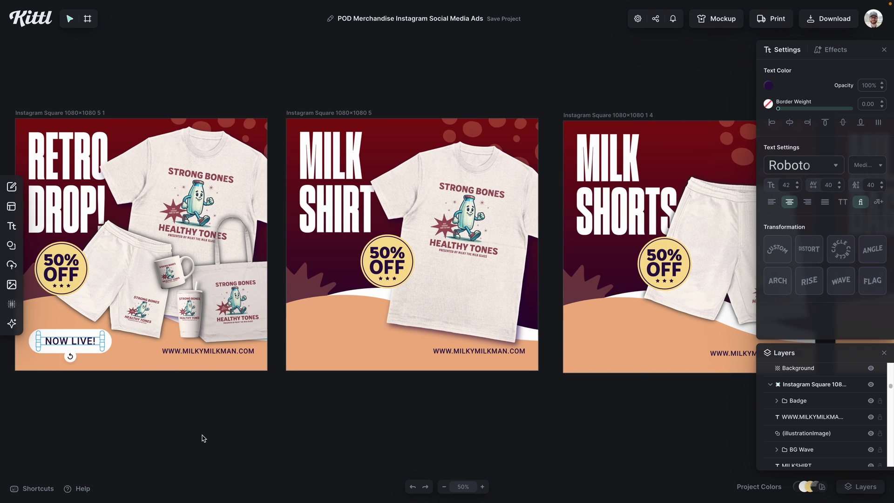
{"action": "left_click", "coordinate": [204, 438]}
- Duplicate the MILK SHIRT ad's website text, left-align the copy at the lower left and replace it with "PERFECT FOR WEARING AROUND AND IMPRESSING YOUR FRIENDS!"
{"action": "left_click", "coordinate": [461, 353]}
{"action": "left_click_drag", "start_coordinate": [461, 353], "coordinate": [329, 352]}
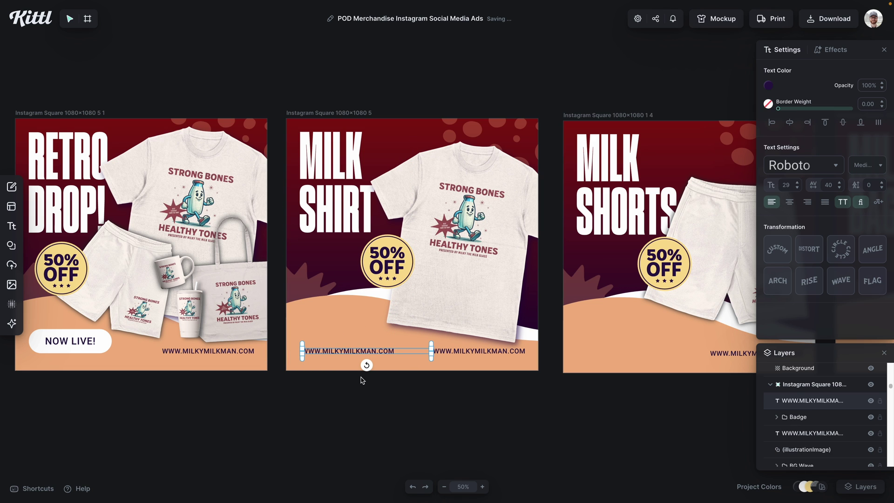
{"action": "mouse_move", "coordinate": [359, 349]}
{"action": "left_mouse_down"}
{"action": "mouse_move", "coordinate": [357, 334]}
{"action": "mouse_move", "coordinate": [354, 342]}
{"action": "left_mouse_up"}
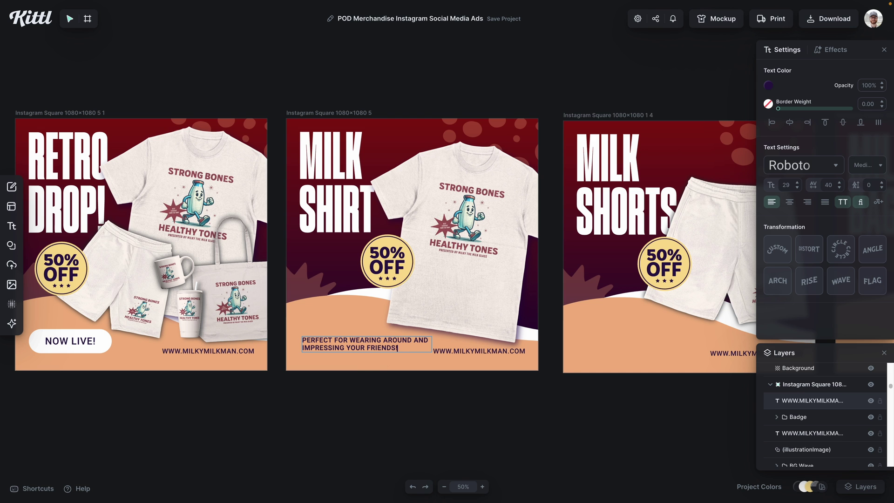
- Align the MILK SHIRT tagline with the title's left edge and the website text, breaking it into two lines after "AROUND"
{"action": "left_click", "coordinate": [371, 404]}
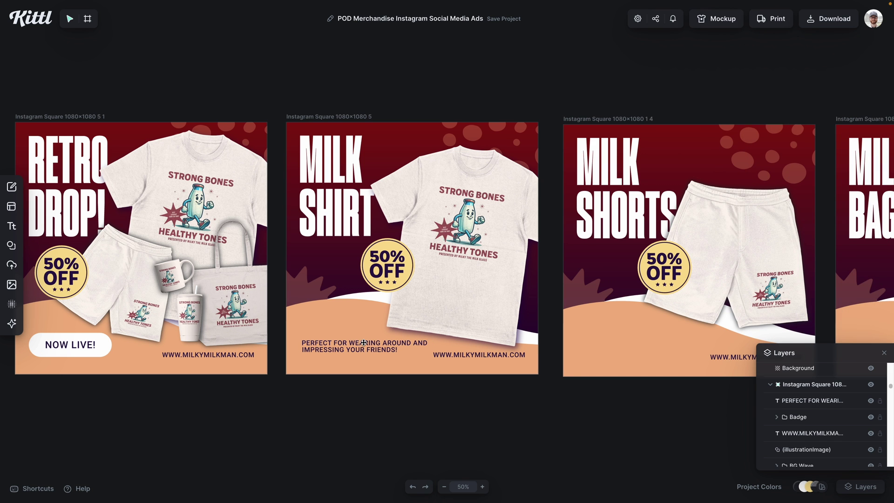
{"action": "left_click_drag", "start_coordinate": [363, 347], "coordinate": [354, 358]}
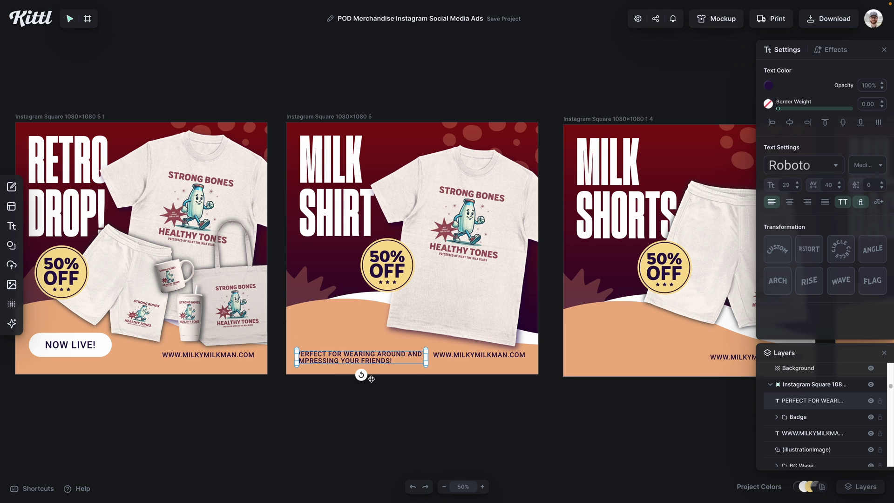
{"action": "left_click", "coordinate": [386, 411]}
{"action": "scroll", "coordinate": [383, 412], "scroll_direction": "right", "scroll_amount": 5}
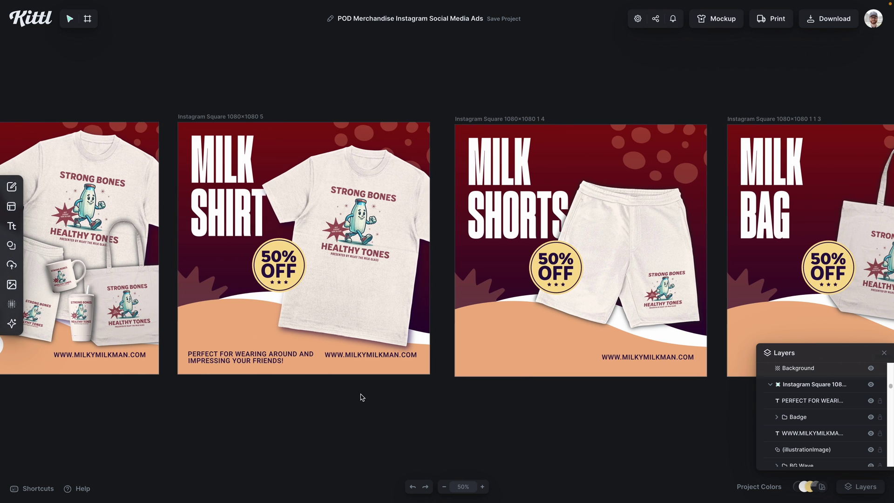
{"action": "left_click_drag", "start_coordinate": [240, 358], "coordinate": [241, 358]}
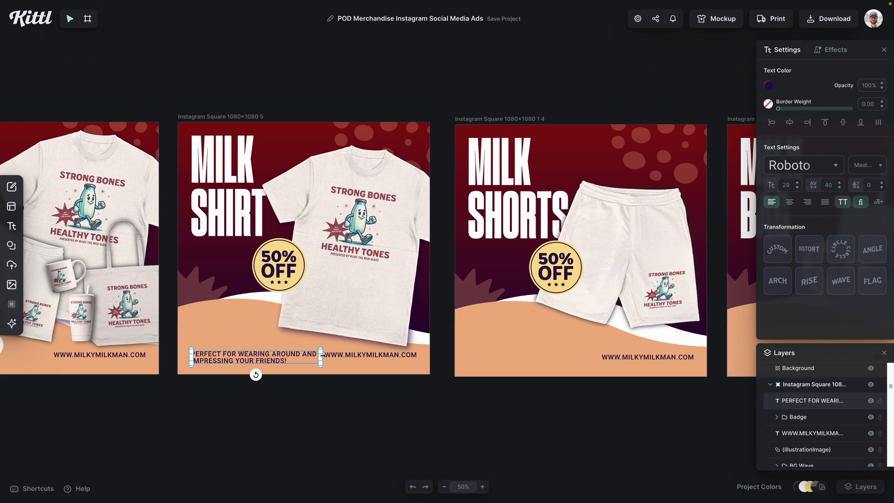
{"action": "left_click", "coordinate": [326, 414]}
{"action": "scroll", "coordinate": [326, 415], "scroll_direction": "right", "scroll_amount": 1}
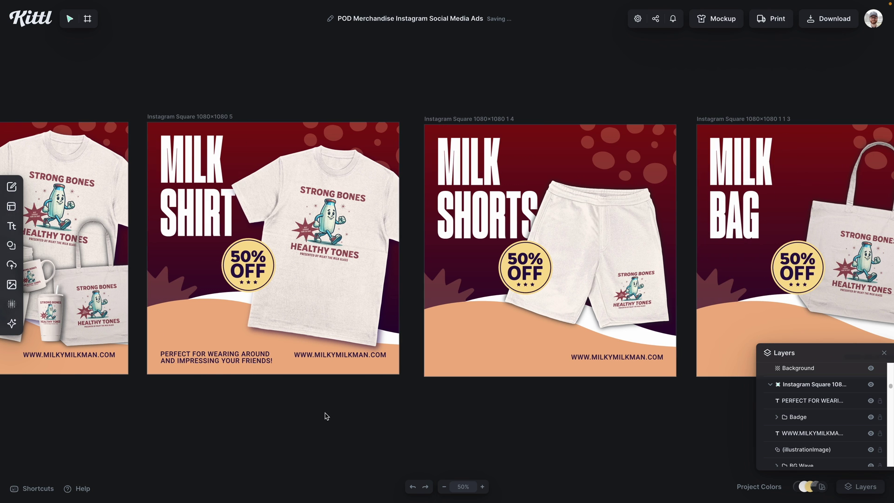
- Duplicate the shirt tagline into the MILK SHORTS ad, aligned with its title's left edge and the website text
{"action": "left_click_drag", "start_coordinate": [369, 361], "coordinate": [475, 360]}
{"action": "left_click", "coordinate": [469, 413]}
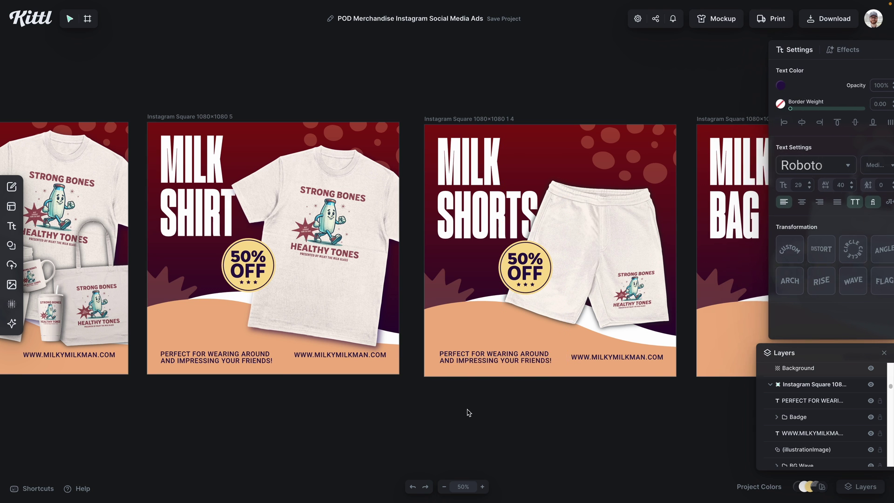
{"action": "scroll", "coordinate": [468, 412], "scroll_direction": "right", "scroll_amount": 5}
{"action": "left_click", "coordinate": [266, 358]}
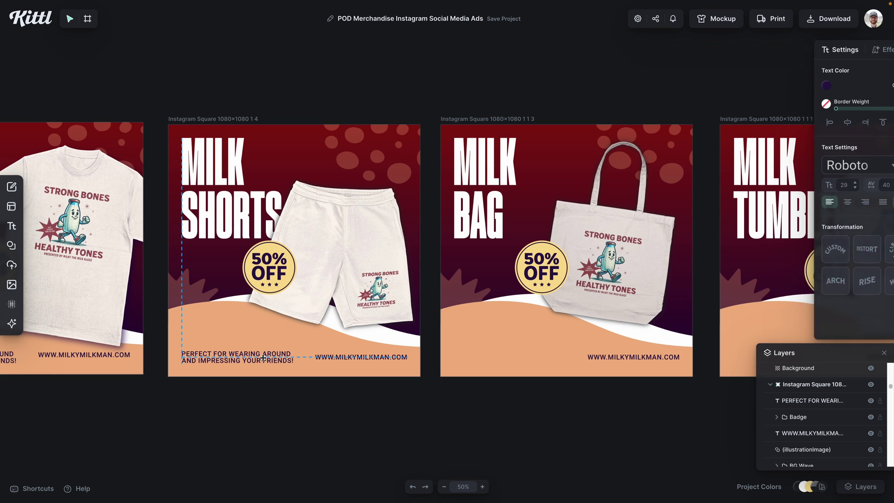
{"action": "left_click", "coordinate": [272, 384]}
- Replace the MILK SHORTS tagline with "PERFECT FOR WEARING AT THE GYM AND GETTING STRONG!"
{"action": "scroll", "coordinate": [275, 382], "scroll_direction": "left", "scroll_amount": 1}
{"action": "scroll", "coordinate": [274, 382], "scroll_direction": "left", "scroll_amount": 2}
{"action": "double_click", "coordinate": [390, 357]}
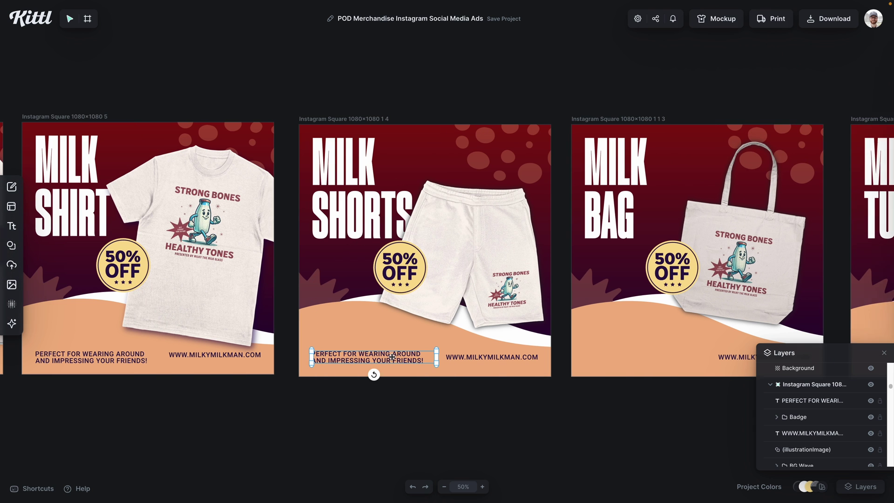
{"action": "triple_click", "coordinate": [401, 358]}
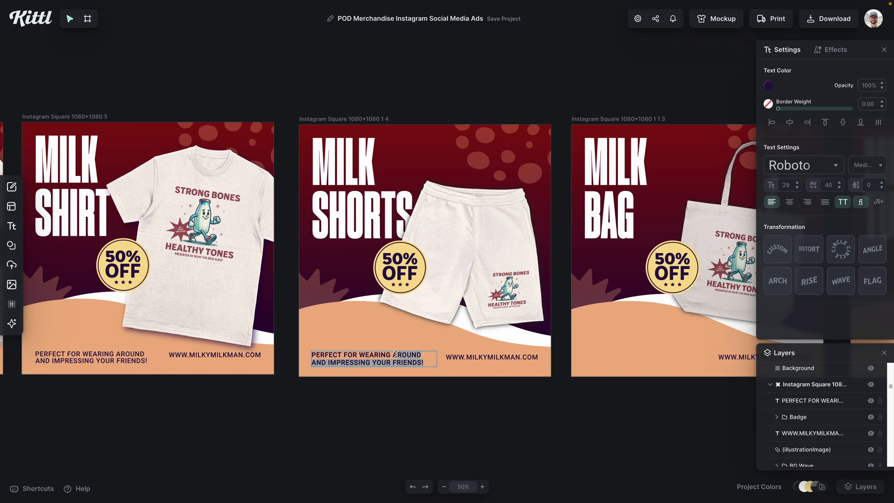
{"action": "type", "text": "PERFECT FOR WEARING AT TH"}
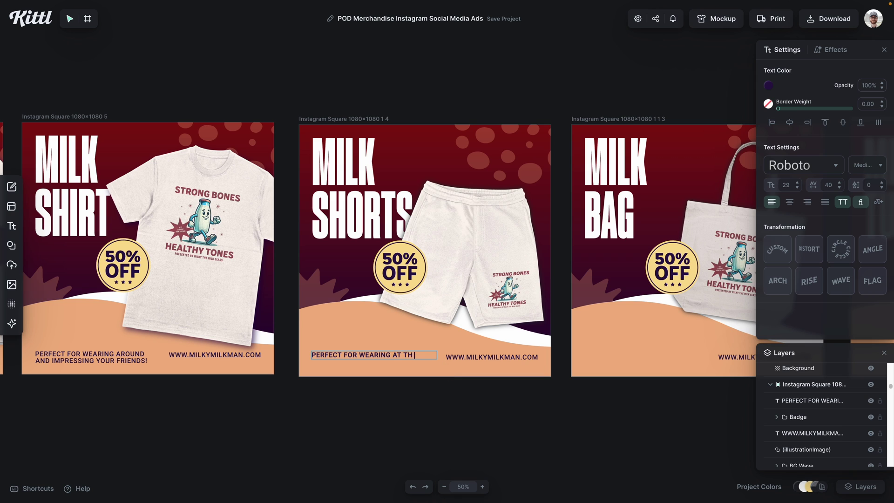
{"action": "type", "text": "E GYM AND REMEMBERING"}
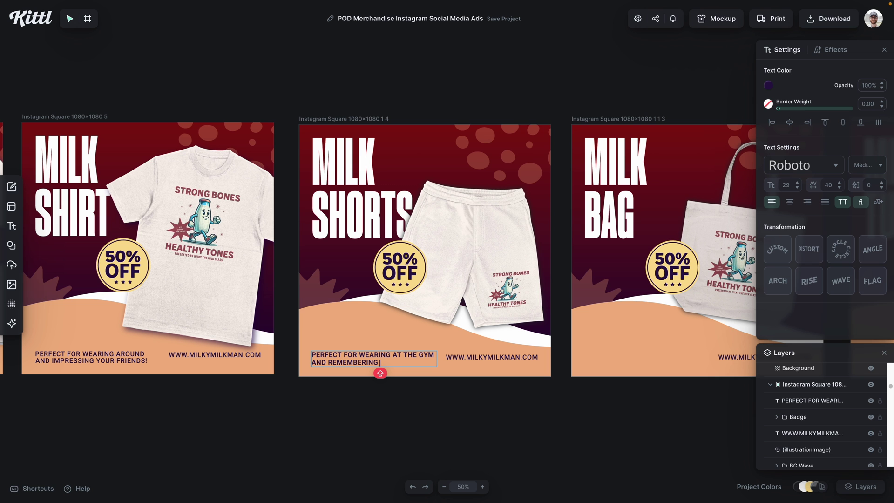
{"action": "key", "text": "BackSpace"}
{"action": "key", "text": "BackSpace"}
{"action": "key", "text": "BackSpace"}
{"action": "key", "text": "BackSpace"}
{"action": "key", "text": "BackSpace"}
{"action": "key", "text": "BackSpace"}
{"action": "key", "text": "BackSpace"}
{"action": "key", "text": "BackSpace"}
{"action": "key", "text": "BackSpace"}
{"action": "key", "text": "BackSpace"}
{"action": "key", "text": "BackSpace"}
{"action": "key", "text": "BackSpace"}
{"action": "type", "text": "GETTING STRONG!"}
- Duplicate the tagline into the MILK BAG ad and reword it as "PERFECT FOR A BIT OF LIGHT SHOPPING AT THE MARKET!"
{"action": "scroll", "coordinate": [251, 359], "scroll_direction": "right", "scroll_amount": 3}
{"action": "left_click_drag", "start_coordinate": [252, 360], "coordinate": [524, 360]}
{"action": "scroll", "coordinate": [524, 360], "scroll_direction": "right", "scroll_amount": 4}
{"action": "double_click", "coordinate": [337, 360]}
{"action": "left_click_drag", "start_coordinate": [344, 362], "coordinate": [332, 359]}
{"action": "type", "text": "A BIT OF LIGHT SHOPPING AT THE MARKET!"}
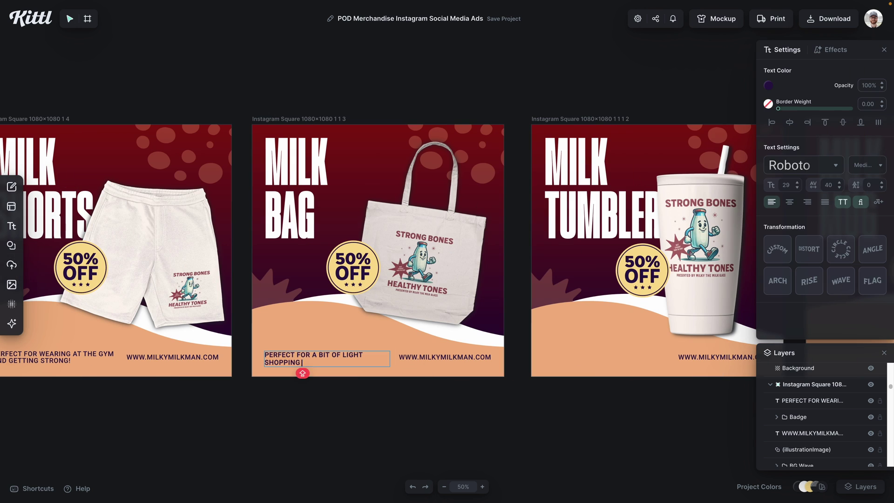
{"action": "scroll", "coordinate": [326, 367], "scroll_direction": "right", "scroll_amount": 5}
{"action": "type", "text": "PERFECT FOR A BIT OF LIGHT SHOPPING AT THE MARKET!"}
- Reword the tagline copy in the MILK TUMBLER ad as "PERFECT FOR KEEPING YOUR DRINK COLD WHILE ON THE GO!"
{"action": "double_click", "coordinate": [337, 363]}
{"action": "left_click_drag", "start_coordinate": [317, 374], "coordinate": [311, 356]}
{"action": "type", "text": "KEEPING YOUR DRINK COLD WHILE ON THE GO!"}
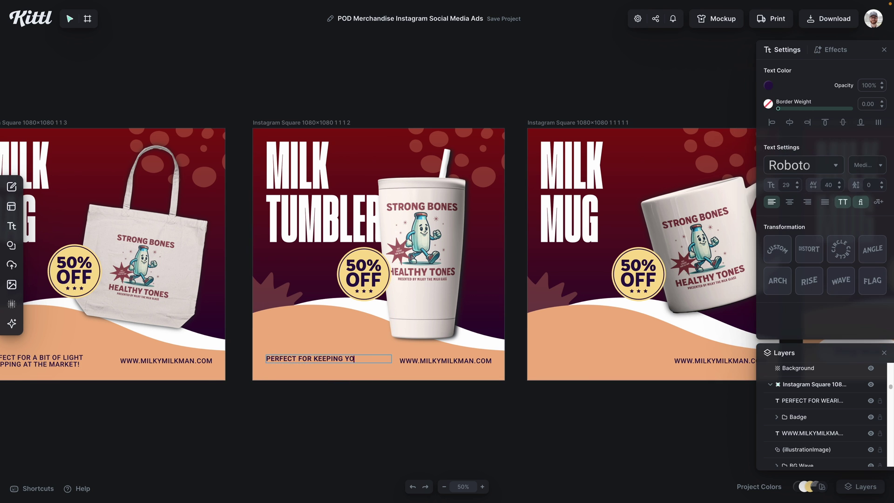
- Duplicate the tagline into the first MILK MUG ad and reword it as "PERFECT FOR KEEPING YOUR COFFEE SNUG AND WARM!"
{"action": "scroll", "coordinate": [326, 368], "scroll_direction": "right", "scroll_amount": 6}
{"action": "left_click_drag", "start_coordinate": [45, 365], "coordinate": [371, 358]}
{"action": "scroll", "coordinate": [321, 368], "scroll_direction": "left", "scroll_amount": 2}
{"action": "double_click", "coordinate": [326, 365]}
{"action": "type", "text": "COFFEE SNUG AND WARM!"}
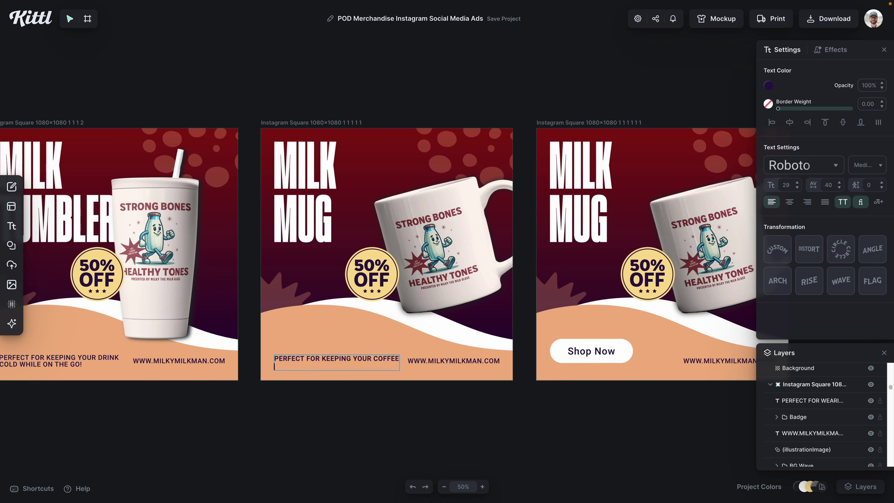
- In the last MILK MUG ad, center the Shop Now button horizontally and place the website text center-aligned directly beneath it
{"action": "scroll", "coordinate": [410, 368], "scroll_direction": "right", "scroll_amount": 4}
{"action": "left_click", "coordinate": [412, 224]}
{"action": "left_click_drag", "start_coordinate": [427, 369], "coordinate": [493, 362]}
{"action": "left_click_drag", "start_coordinate": [561, 379], "coordinate": [491, 380]}
{"action": "left_click", "coordinate": [483, 427]}
{"action": "left_click", "coordinate": [444, 381]}
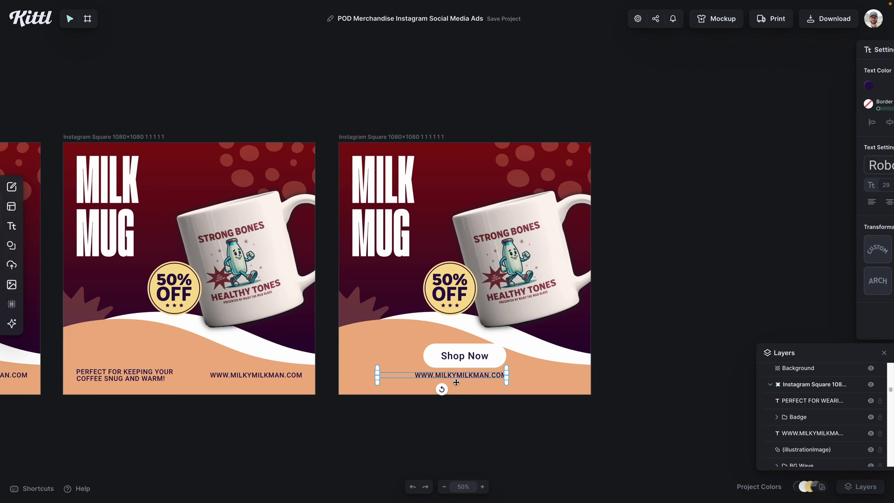
{"action": "left_click", "coordinate": [789, 201]}
{"action": "left_click", "coordinate": [789, 122]}
{"action": "left_click", "coordinate": [703, 294]}
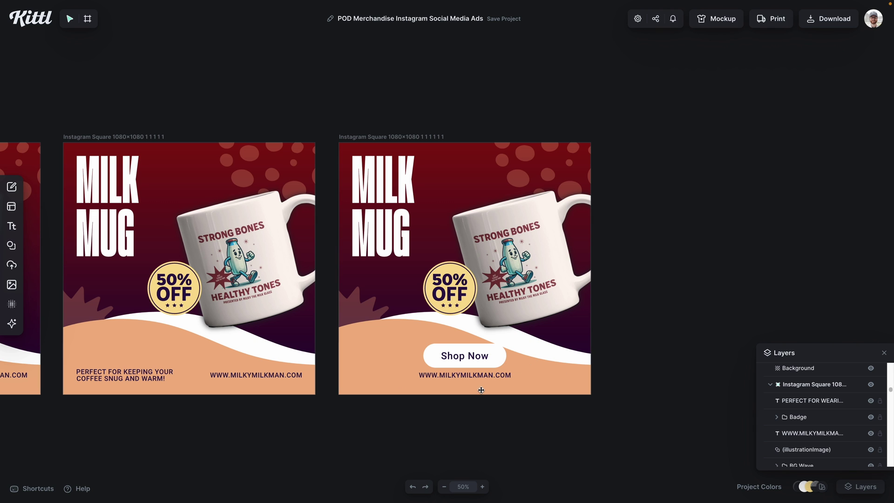
- Enlarge the Shop Now button and re-center it in the ad, then scale the website text up to nearly the button's width
{"action": "scroll", "coordinate": [479, 389], "scroll_direction": "right", "scroll_amount": 3}
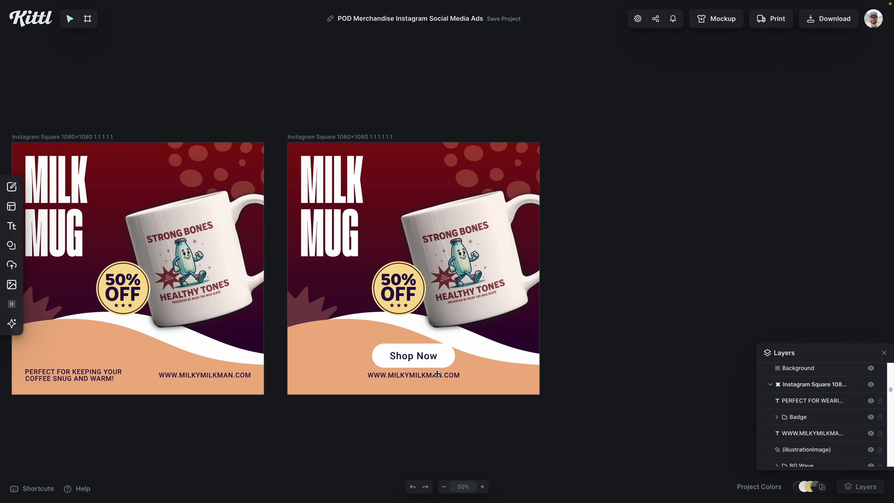
{"action": "left_click_drag", "start_coordinate": [419, 356], "coordinate": [472, 331]}
{"action": "left_click", "coordinate": [790, 104]}
{"action": "left_click", "coordinate": [542, 366]}
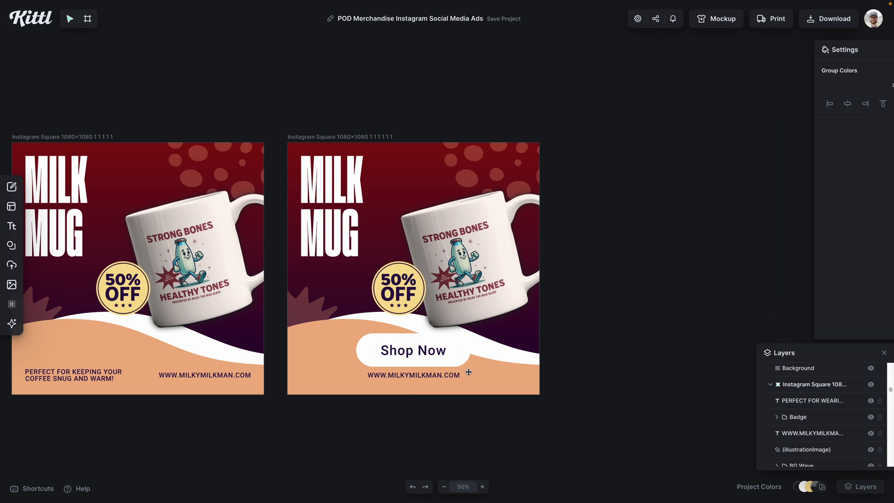
{"action": "left_click", "coordinate": [431, 375]}
{"action": "left_click_drag", "start_coordinate": [479, 369], "coordinate": [489, 366]}
{"action": "left_click", "coordinate": [445, 389]}
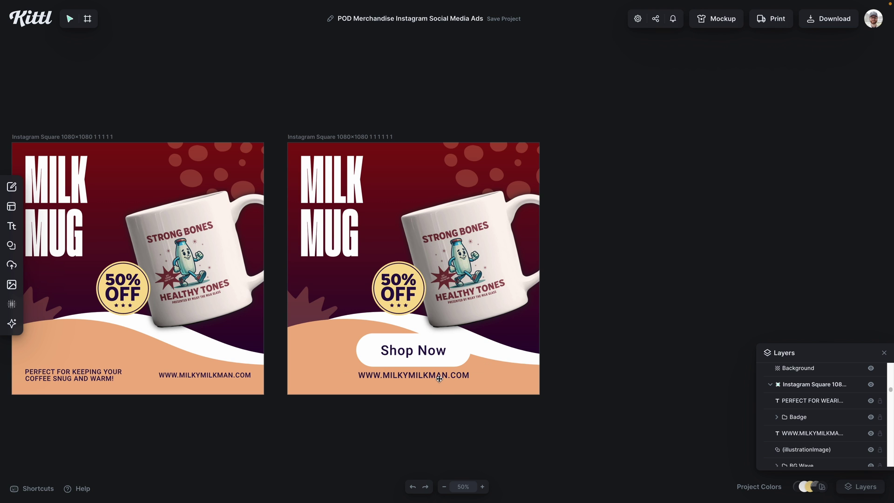
- Move the Shop Now button and the website text up together to leave room for another line below
{"action": "left_click", "coordinate": [439, 378]}
{"action": "left_click", "coordinate": [432, 355], "text": "shift"}
{"action": "left_click_drag", "start_coordinate": [432, 354], "coordinate": [433, 348]}
{"action": "left_click", "coordinate": [444, 415]}
- Add a blurred shadow around the Shop Now button and color it with the dark red document color
{"action": "left_click", "coordinate": [465, 344]}
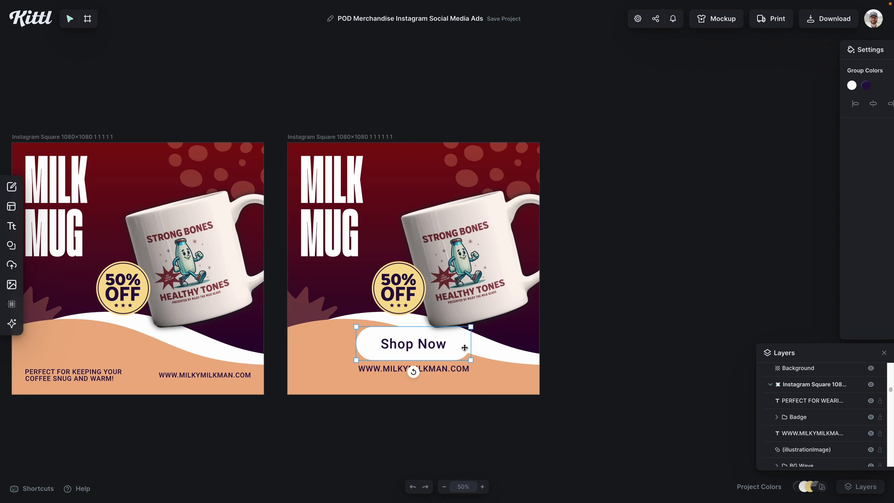
{"action": "left_click", "coordinate": [790, 163]}
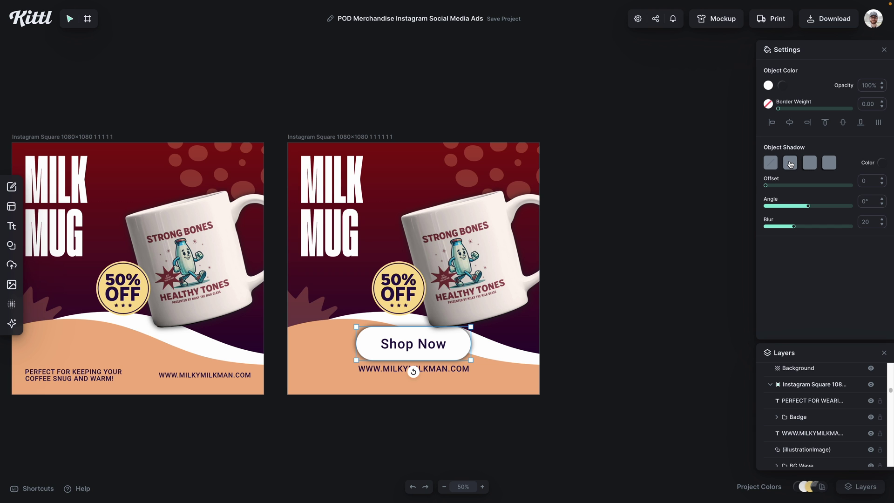
{"action": "left_click", "coordinate": [882, 163]}
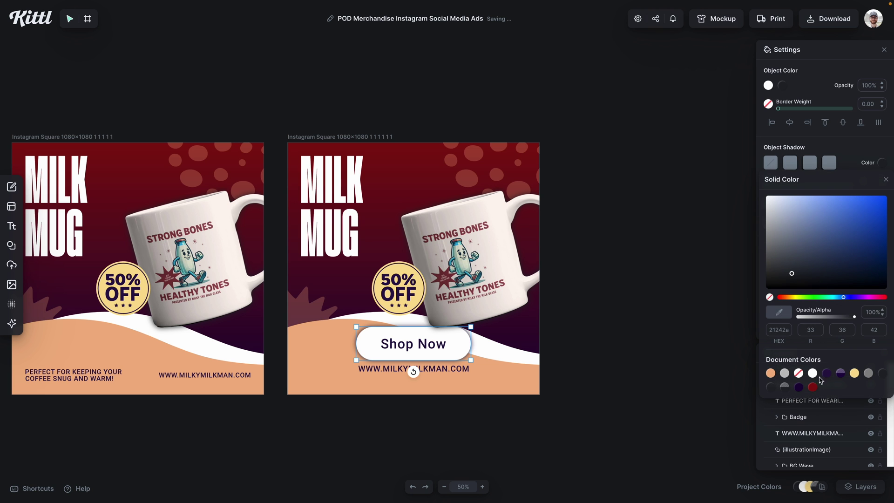
{"action": "left_click", "coordinate": [814, 390]}
{"action": "left_click", "coordinate": [597, 386]}
- Duplicate the website text below itself, replace it with "USE PROMOCODE MILKY FOR FREE SHIPPING" and widen the box to fit one line
{"action": "left_click_drag", "start_coordinate": [435, 369], "coordinate": [434, 383]}
{"action": "double_click", "coordinate": [435, 383]}
{"action": "key", "text": "ctrl+a"}
{"action": "type", "text": "ySE PROMOCOD"}
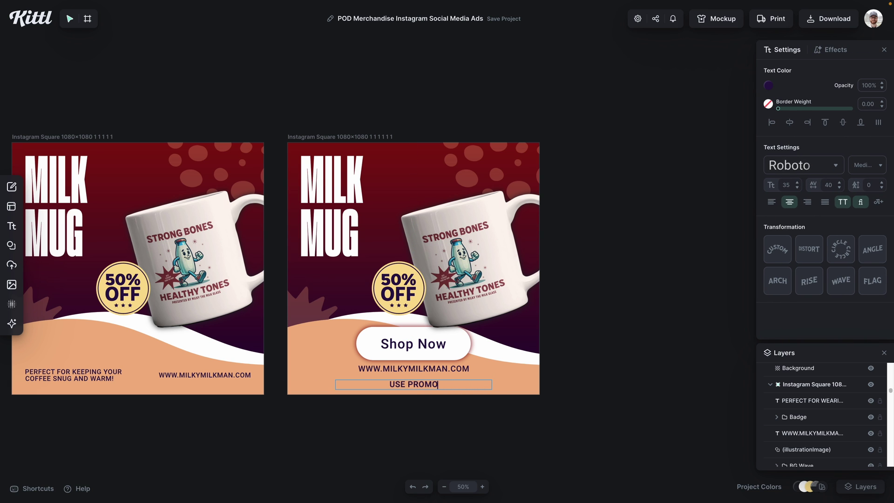
{"action": "type", "text": "E"}
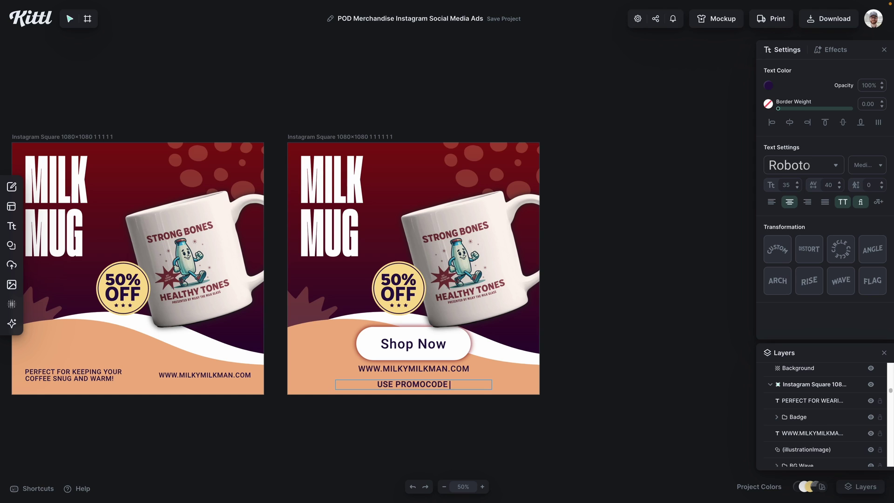
{"action": "type", "text": " MILKY TO GET"}
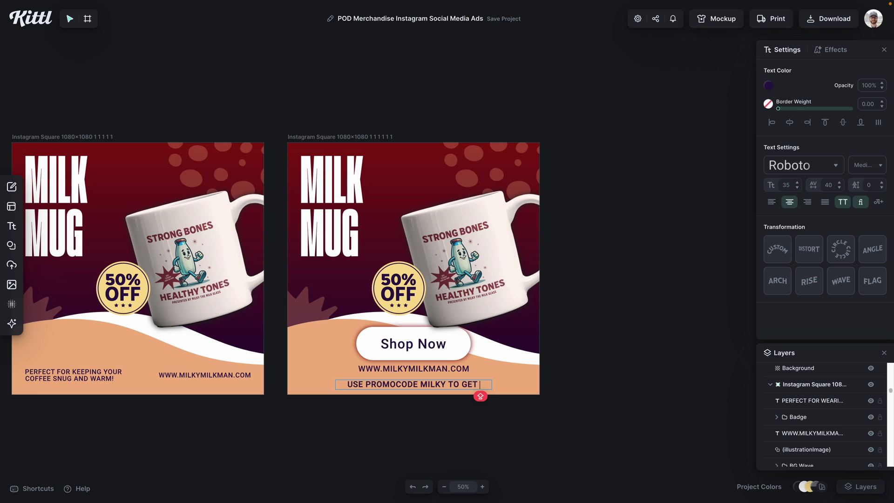
{"action": "type", "text": "FREE SHI"}
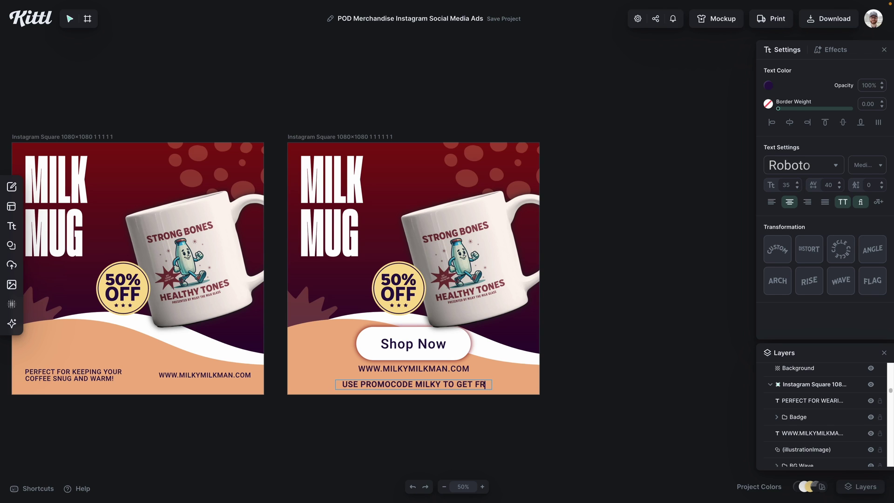
{"action": "key", "text": "BackSpace"}
{"action": "key", "text": "BackSpace"}
{"action": "key", "text": "BackSpace"}
{"action": "key", "text": "BackSpace"}
{"action": "key", "text": "BackSpace"}
{"action": "key", "text": "BackSpace"}
{"action": "key", "text": "BackSpace"}
{"action": "key", "text": "BackSpace"}
{"action": "key", "text": "BackSpace"}
{"action": "key", "text": "BackSpace"}
{"action": "key", "text": "BackSpace"}
{"action": "key", "text": "BackSpace"}
{"action": "key", "text": "BackSpace"}
{"action": "key", "text": "BackSpace"}
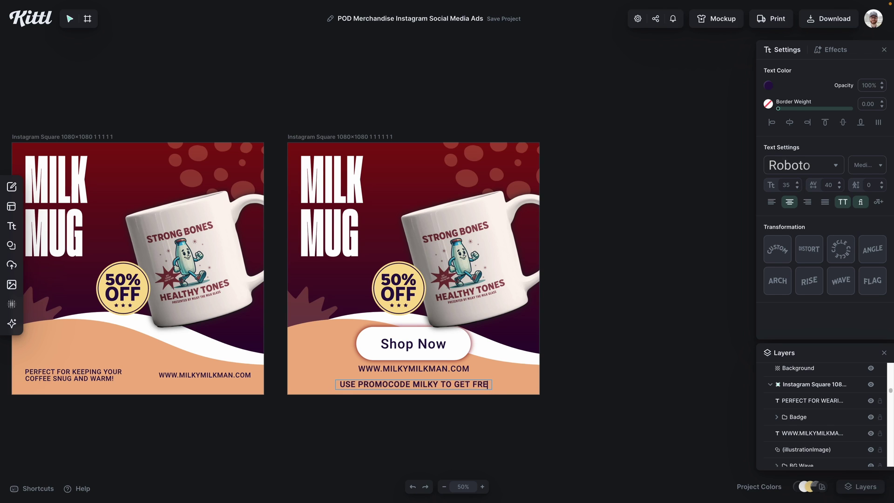
{"action": "type", "text": "FOR FREE S"}
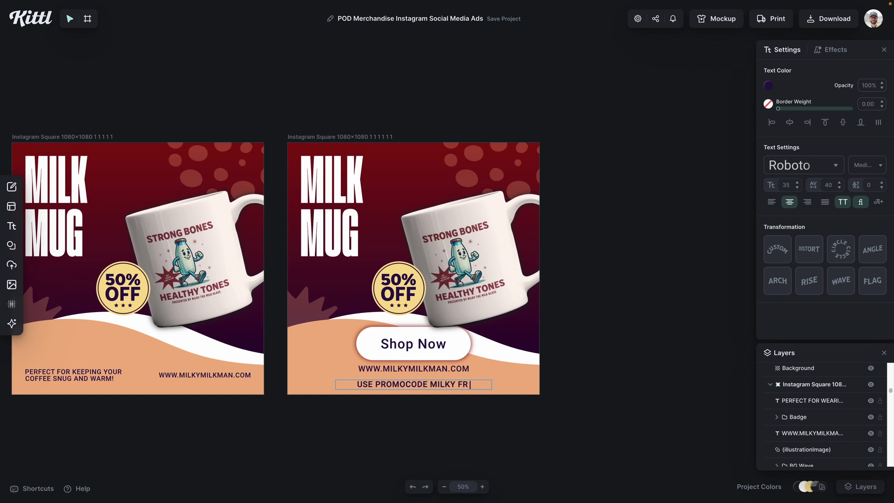
{"action": "type", "text": "HIPPING"}
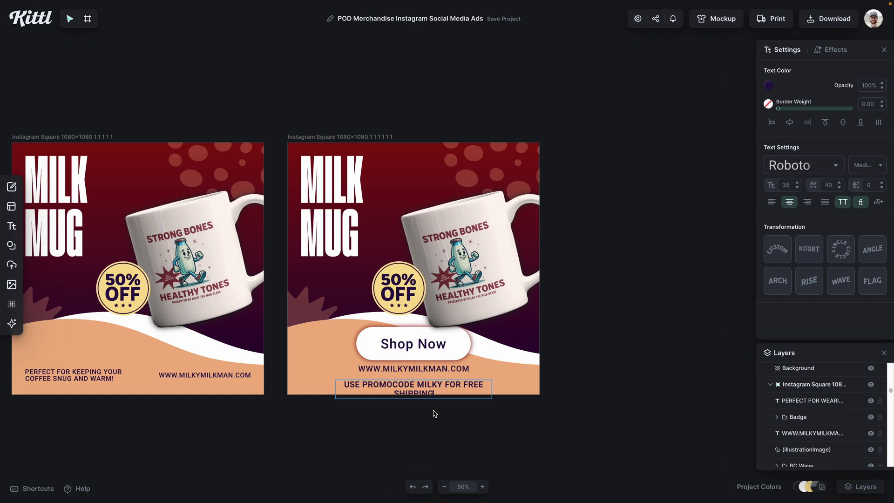
{"action": "key", "text": "Escape"}
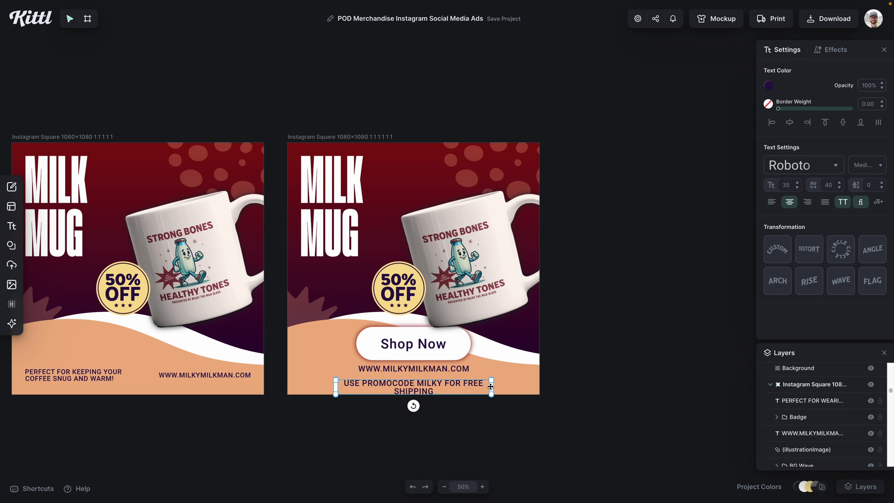
{"action": "left_click_drag", "start_coordinate": [492, 386], "coordinate": [506, 393]}
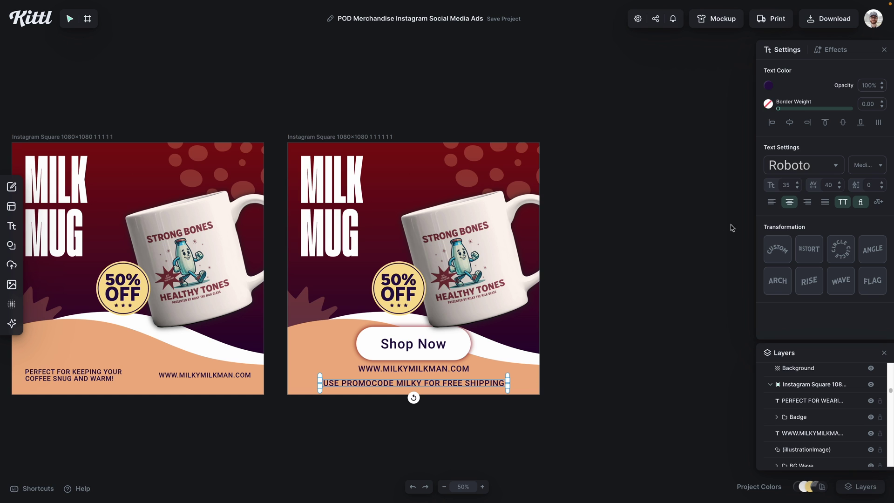
- Set the promo code line's font size to 20 and its letter spacing to 60
{"action": "type", "text": "20"}
{"action": "key", "text": "Return"}
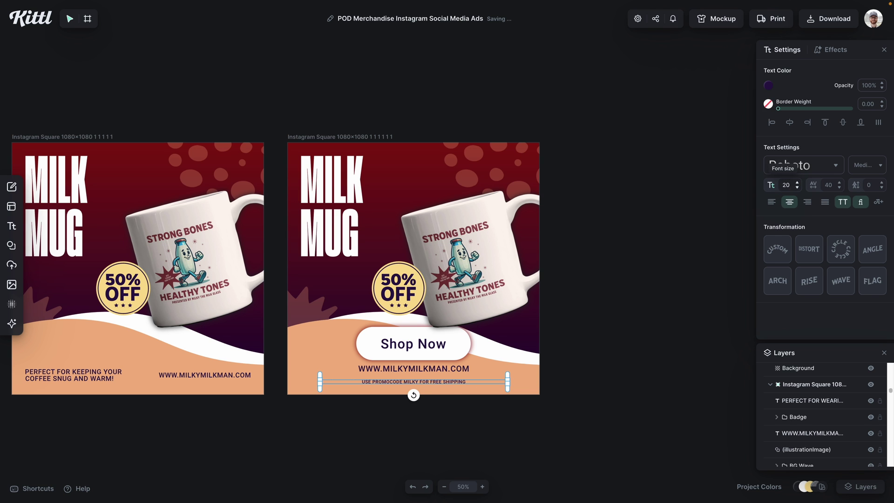
{"action": "double_click", "coordinate": [828, 185]}
{"action": "type", "text": "60"}
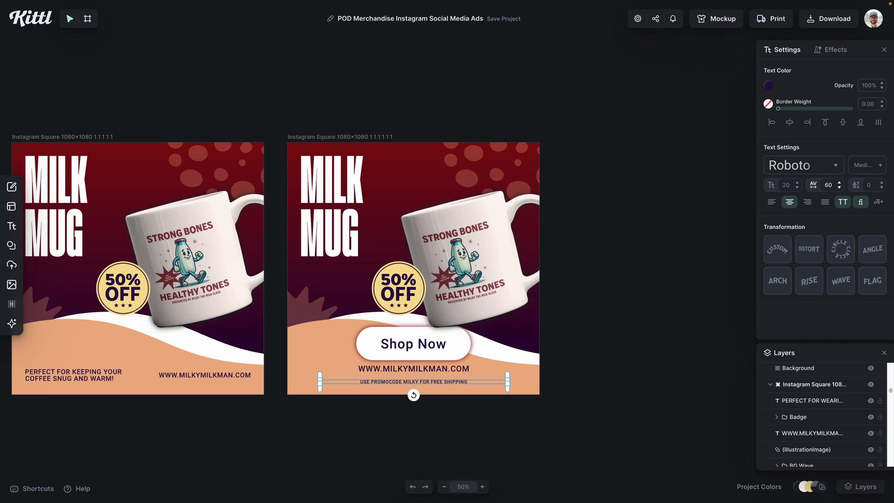
{"action": "left_click", "coordinate": [522, 335]}
{"action": "left_click", "coordinate": [438, 384]}
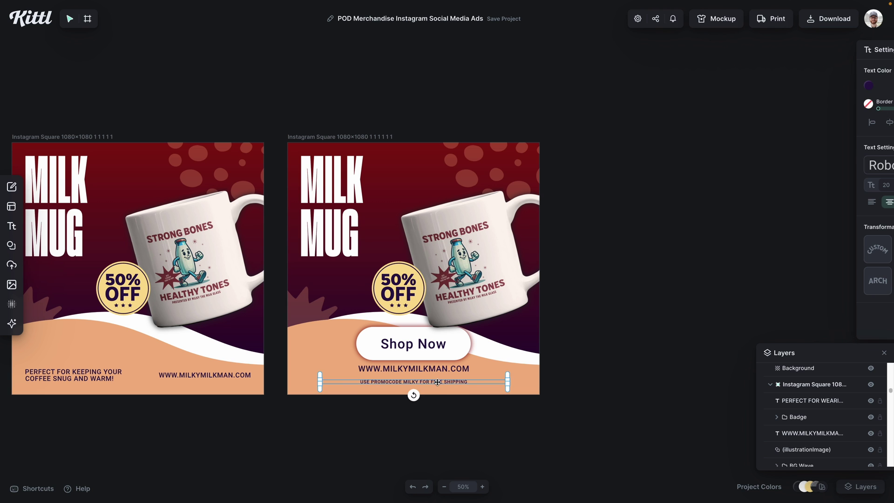
{"action": "left_click", "coordinate": [662, 336]}
- Delete the 50% OFF badge, the MILK MUG title and the mug image from the closing Shop Now ad
{"action": "scroll", "coordinate": [624, 377], "scroll_direction": "down", "scroll_amount": 1}
{"action": "scroll", "coordinate": [606, 398], "scroll_direction": "up", "scroll_amount": 3}
{"action": "left_click", "coordinate": [332, 307]}
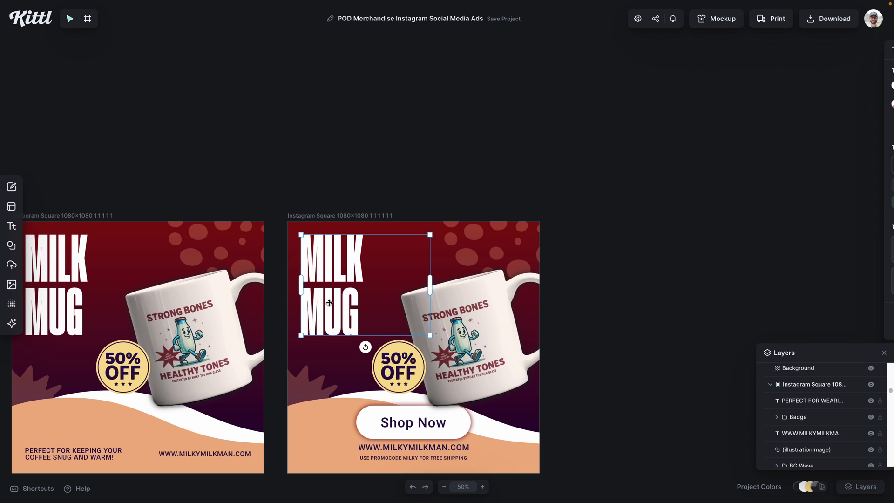
{"action": "left_click", "coordinate": [402, 367]}
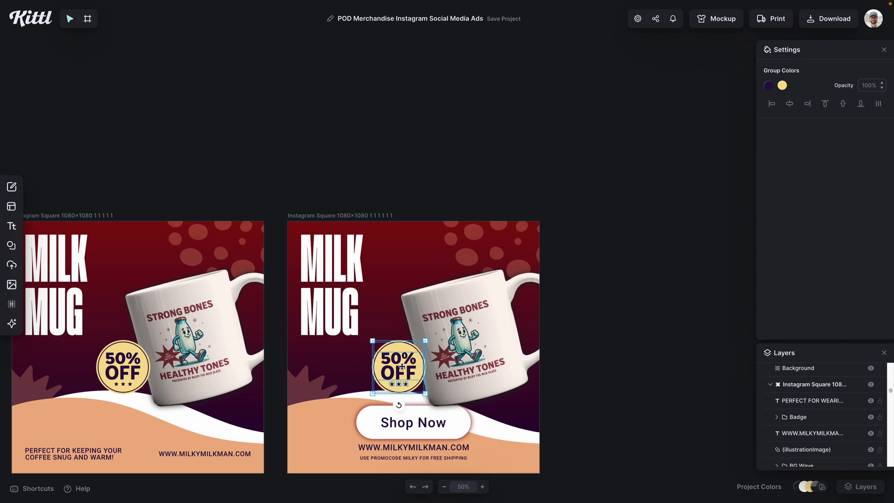
{"action": "key", "text": "Delete"}
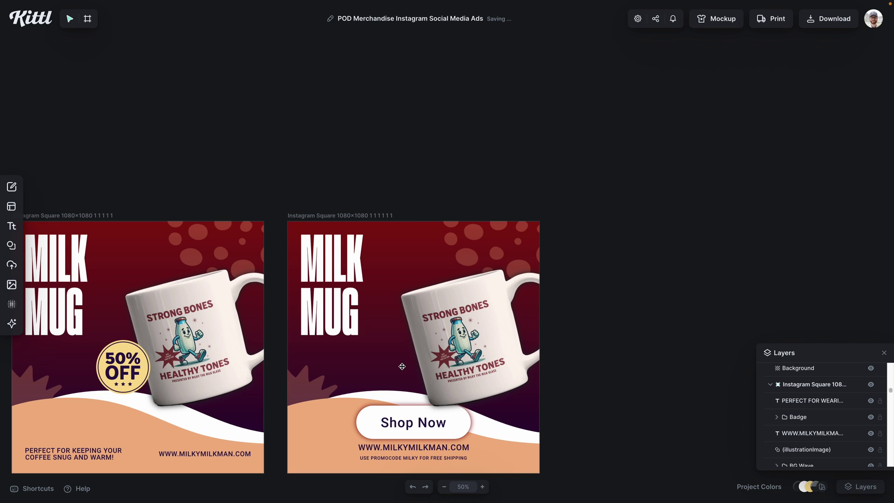
{"action": "key", "text": "ctrl+minus"}
{"action": "scroll", "coordinate": [398, 360], "scroll_direction": "down", "scroll_amount": 2}
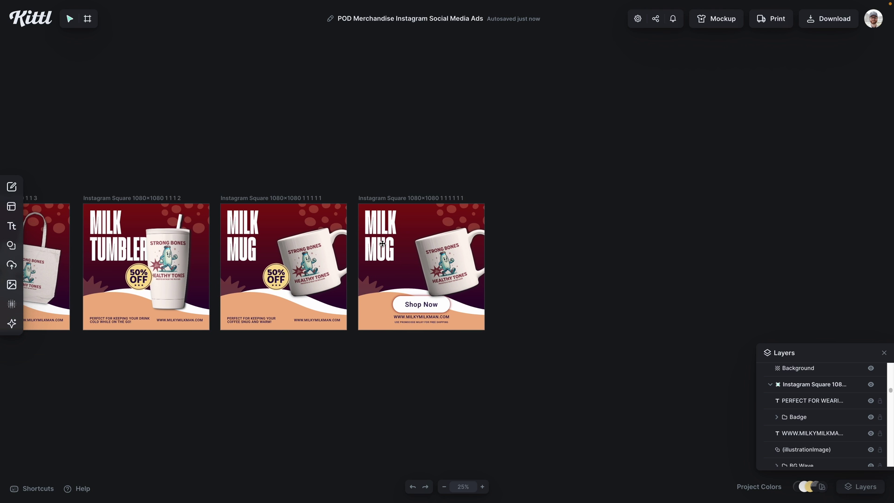
{"action": "left_click", "coordinate": [404, 245]}
{"action": "key", "text": "Delete"}
{"action": "left_click", "coordinate": [439, 266]}
{"action": "key", "text": "Delete"}
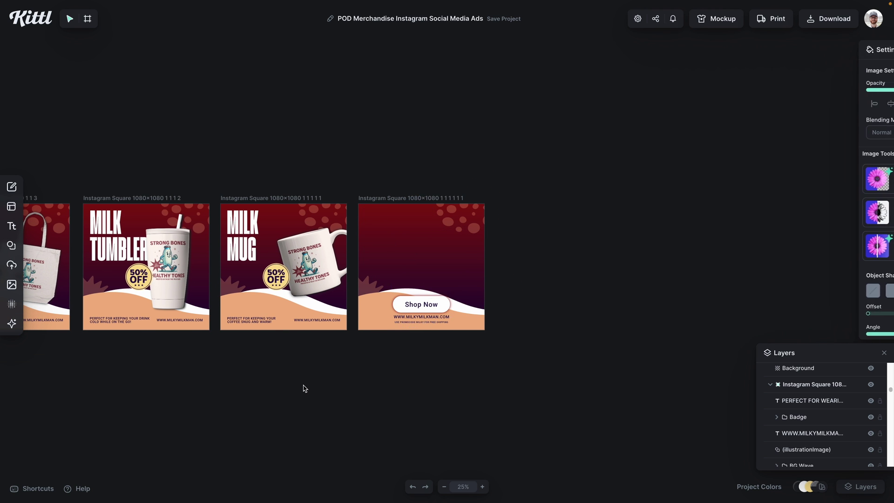
- Copy all five product images from the RETRO DROP! square ad and paste them into the closing Shop Now ad
{"action": "scroll", "coordinate": [304, 388], "scroll_direction": "left", "scroll_amount": 7}
{"action": "scroll", "coordinate": [303, 387], "scroll_direction": "left", "scroll_amount": 5}
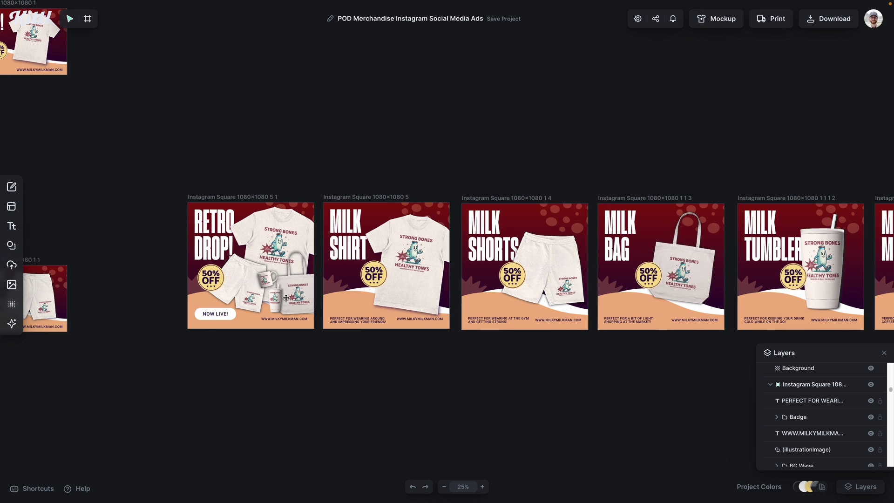
{"action": "left_click", "coordinate": [295, 291]}
{"action": "left_click", "coordinate": [274, 298], "text": "shift"}
{"action": "left_click", "coordinate": [265, 282], "text": "shift"}
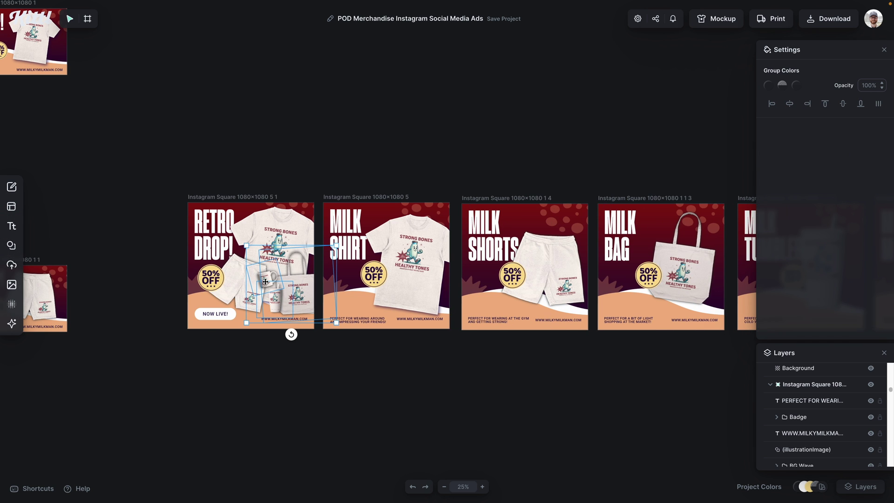
{"action": "left_click", "coordinate": [272, 231], "text": "shift"}
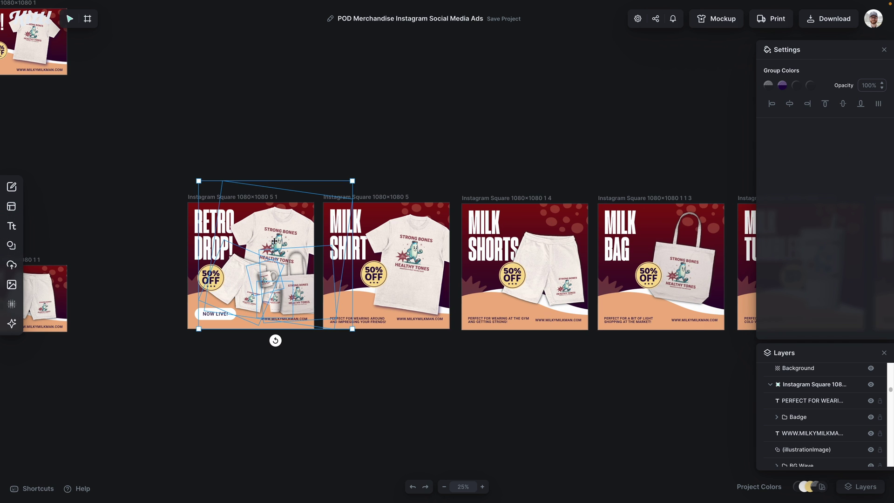
{"action": "scroll", "coordinate": [333, 358], "scroll_direction": "right", "scroll_amount": 10}
{"action": "scroll", "coordinate": [331, 374], "scroll_direction": "left", "scroll_amount": 2}
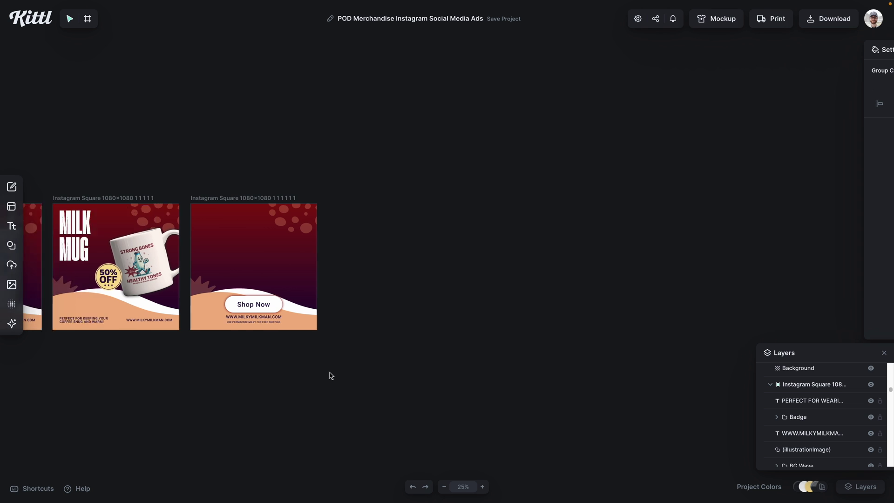
{"action": "left_click", "coordinate": [325, 250]}
{"action": "key", "text": "ctrl+v"}
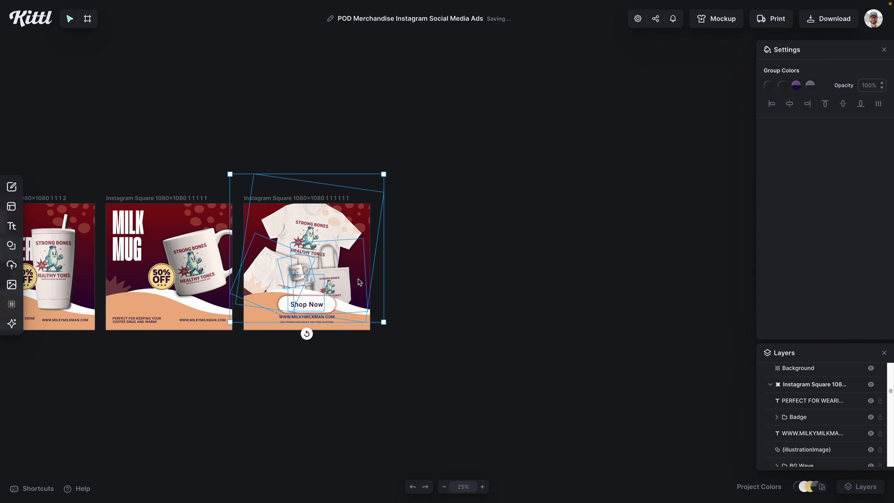
- Scale the pasted product images down together slightly and reposition them above the Shop Now button
{"action": "scroll", "coordinate": [359, 282], "scroll_direction": "up", "scroll_amount": 5}
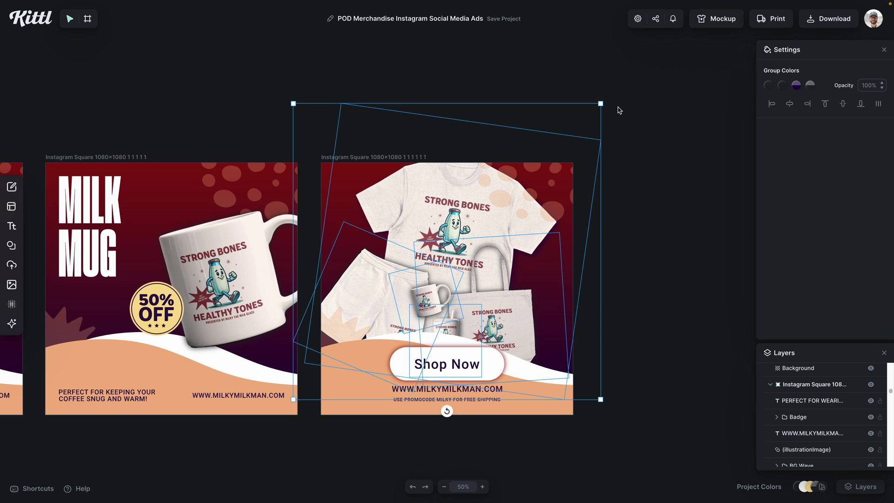
{"action": "left_click_drag", "start_coordinate": [601, 103], "coordinate": [575, 123]}
{"action": "left_click_drag", "start_coordinate": [494, 335], "coordinate": [491, 318]}
{"action": "left_click", "coordinate": [628, 367]}
- Resize and spread the products around the shirt, with the shorts and tumbler on its right and the bag and mug on its left
{"action": "left_click", "coordinate": [378, 299]}
{"action": "left_click_drag", "start_coordinate": [369, 362], "coordinate": [404, 367]}
{"action": "left_click_drag", "start_coordinate": [392, 301], "coordinate": [537, 281]}
{"action": "left_click_drag", "start_coordinate": [494, 376], "coordinate": [469, 373]}
{"action": "left_click_drag", "start_coordinate": [486, 333], "coordinate": [371, 329]}
{"action": "left_click_drag", "start_coordinate": [353, 367], "coordinate": [372, 370]}
{"action": "left_click_drag", "start_coordinate": [436, 294], "coordinate": [374, 211]}
{"action": "left_click_drag", "start_coordinate": [452, 322], "coordinate": [494, 320]}
{"action": "left_click_drag", "start_coordinate": [462, 294], "coordinate": [452, 300]}
- Fine-tune the positions of the shorts, bag, mug and tumbler so they cluster closely around the shirt above the button
{"action": "left_click_drag", "start_coordinate": [536, 280], "coordinate": [514, 274]}
{"action": "left_click_drag", "start_coordinate": [381, 308], "coordinate": [395, 312]}
{"action": "left_click_drag", "start_coordinate": [492, 319], "coordinate": [476, 325]}
{"action": "mouse_move", "coordinate": [374, 212]}
{"action": "left_mouse_down"}
{"action": "mouse_move", "coordinate": [428, 299]}
{"action": "mouse_move", "coordinate": [371, 215]}
{"action": "left_mouse_up"}
{"action": "left_click_drag", "start_coordinate": [395, 312], "coordinate": [386, 307]}
{"action": "left_click_drag", "start_coordinate": [379, 372], "coordinate": [376, 372]}
{"action": "scroll", "coordinate": [499, 355], "scroll_direction": "up", "scroll_amount": 1}
{"action": "left_click_drag", "start_coordinate": [478, 330], "coordinate": [507, 336]}
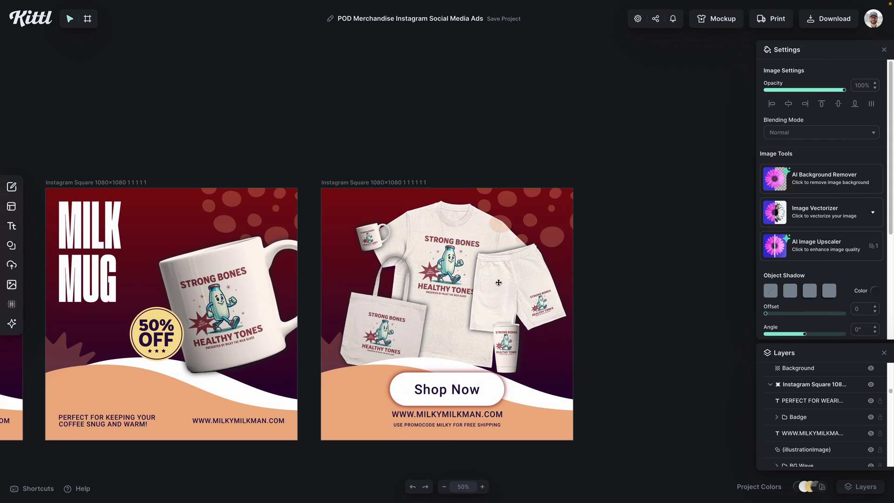
{"action": "left_click_drag", "start_coordinate": [518, 298], "coordinate": [507, 353]}
{"action": "left_click_drag", "start_coordinate": [507, 350], "coordinate": [507, 297]}
{"action": "left_click", "coordinate": [688, 347]}
{"action": "left_click", "coordinate": [519, 212]}
{"action": "left_click", "coordinate": [688, 357]}
- Duplicate the RETRO DROP! square artboard with all products below the original and set the copy's width to 1920 px
{"action": "key", "text": "super+minus"}
{"action": "left_click_drag", "start_coordinate": [196, 443], "coordinate": [671, 390]}
{"action": "left_click_drag", "start_coordinate": [383, 390], "coordinate": [665, 316]}
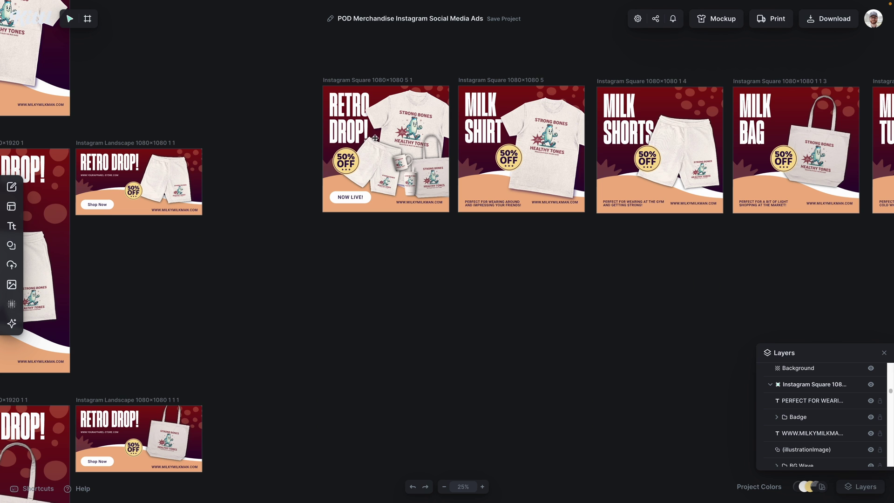
{"action": "left_click", "coordinate": [357, 78]}
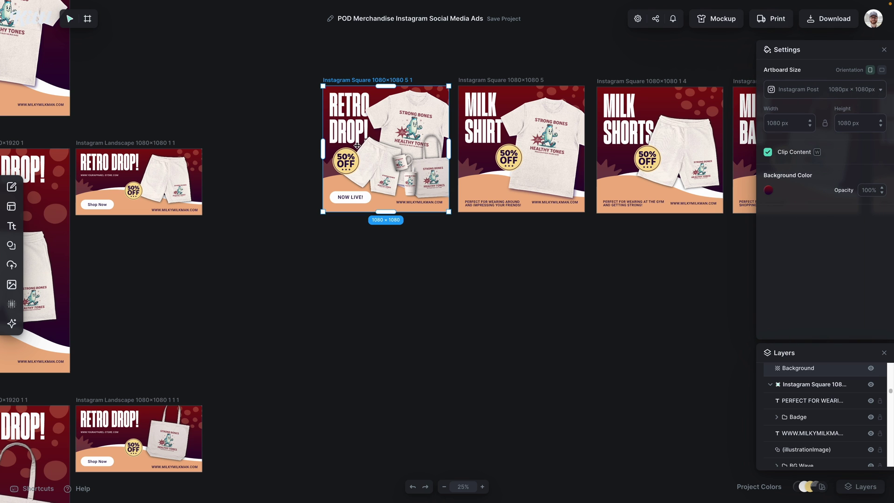
{"action": "key", "text": "ctrl+d"}
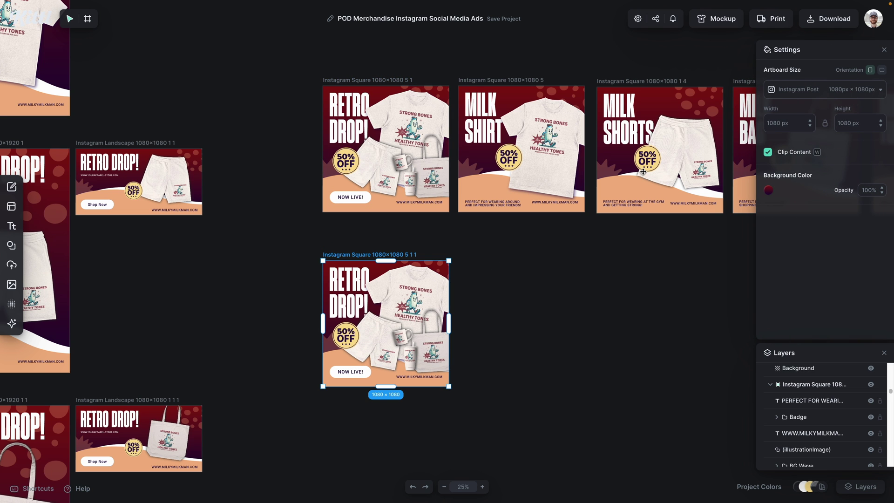
{"action": "left_click", "coordinate": [775, 124]}
{"action": "type", "text": "1920"}
{"action": "left_click", "coordinate": [839, 123]}
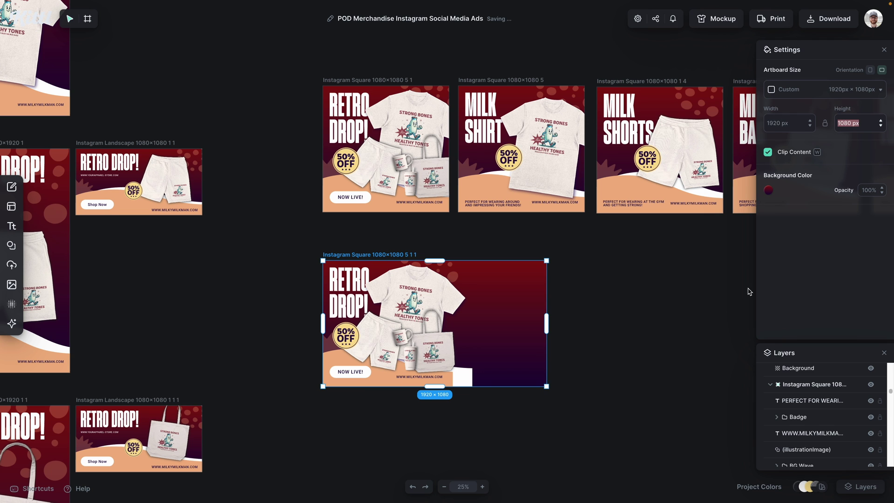
{"action": "left_click", "coordinate": [618, 340]}
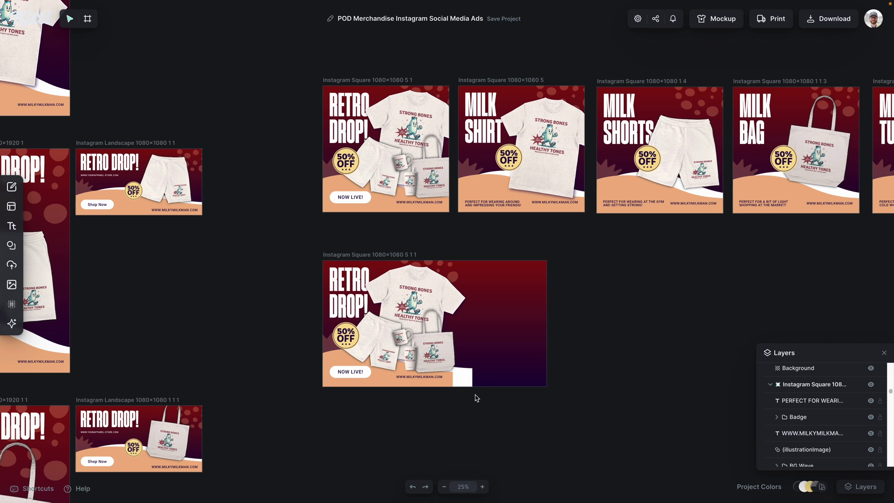
- Scale up the wave group in the 1920 px wide artboard so it spans the full width of the bottom edge
{"action": "key", "text": "super+plus"}
{"action": "left_click_drag", "start_coordinate": [475, 395], "coordinate": [451, 284]}
{"action": "left_click", "coordinate": [413, 305]}
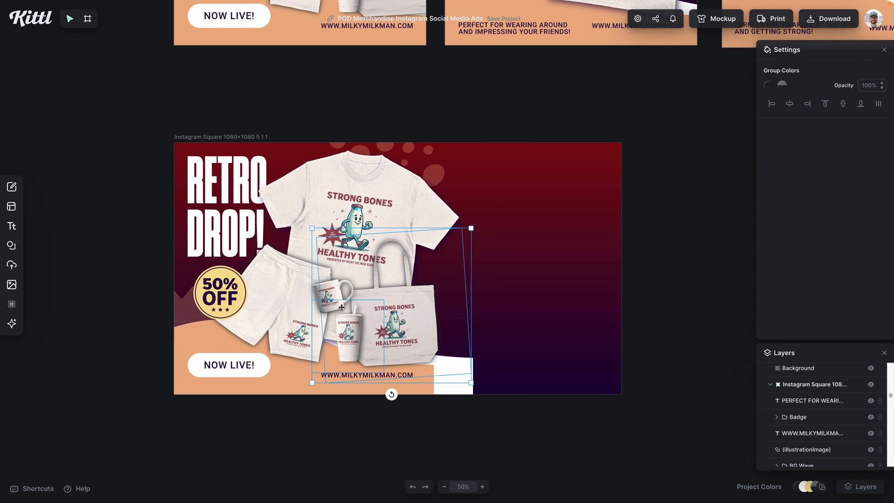
{"action": "left_click", "coordinate": [304, 382]}
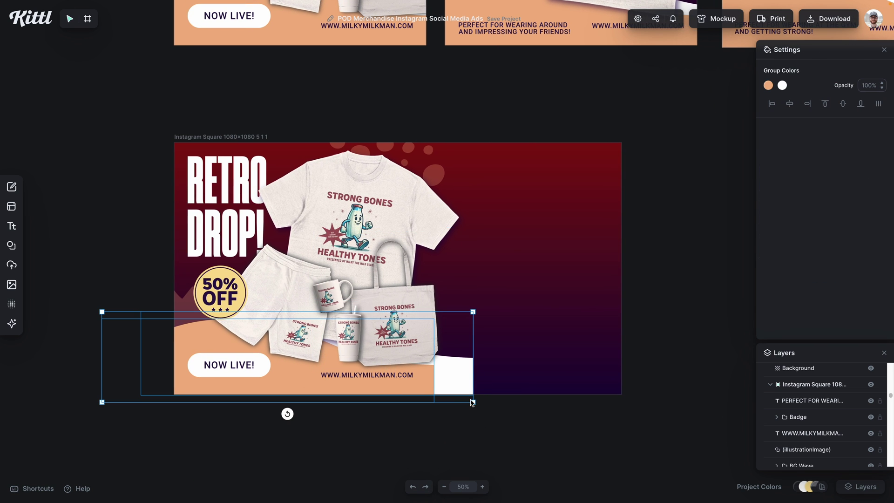
{"action": "left_click_drag", "start_coordinate": [475, 405], "coordinate": [688, 453]}
{"action": "left_click", "coordinate": [643, 322]}
- Select all the product images in the wide ad and move them together to its right half
{"action": "left_click", "coordinate": [416, 335]}
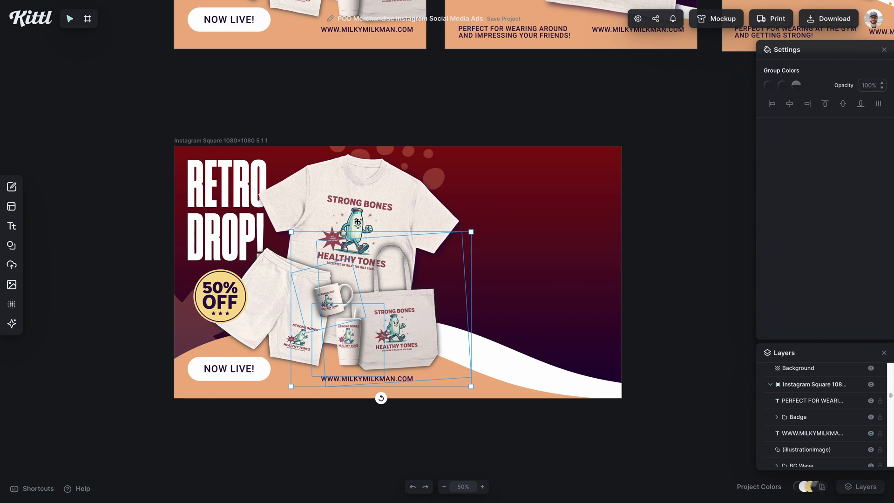
{"action": "left_click_drag", "start_coordinate": [275, 288], "coordinate": [416, 302]}
{"action": "left_click_drag", "start_coordinate": [454, 257], "coordinate": [457, 262]}
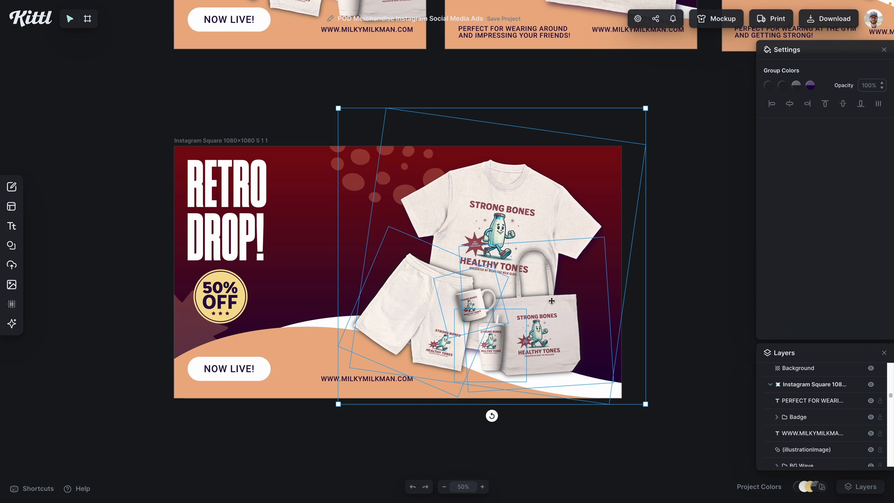
- Remove the website text from the wide ad and replace the button's NOW LIVE! text with "shop now!"
{"action": "left_click", "coordinate": [331, 380]}
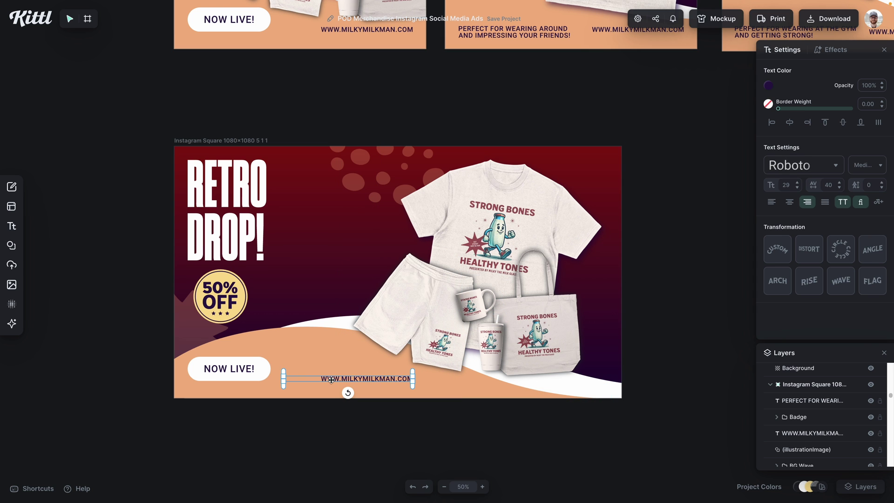
{"action": "left_click", "coordinate": [325, 379]}
{"action": "left_click", "coordinate": [227, 368]}
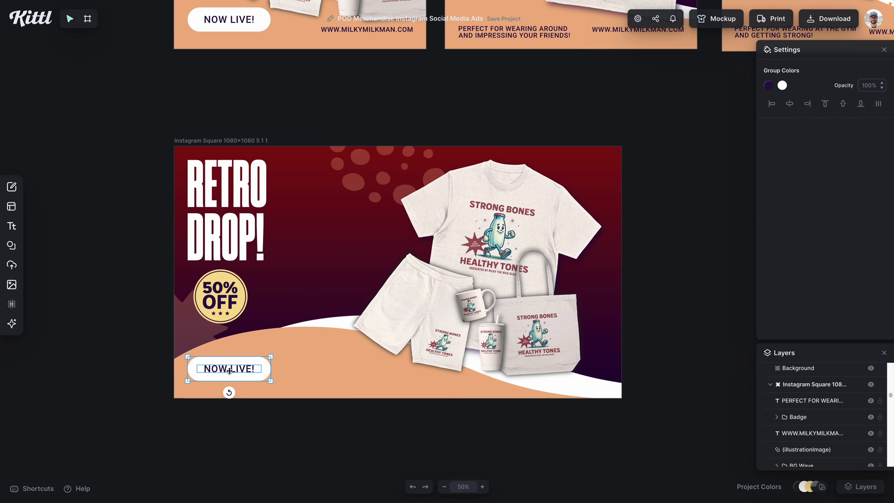
{"action": "double_click", "coordinate": [231, 369]}
{"action": "double_click", "coordinate": [239, 369]}
{"action": "key", "text": "super+a"}
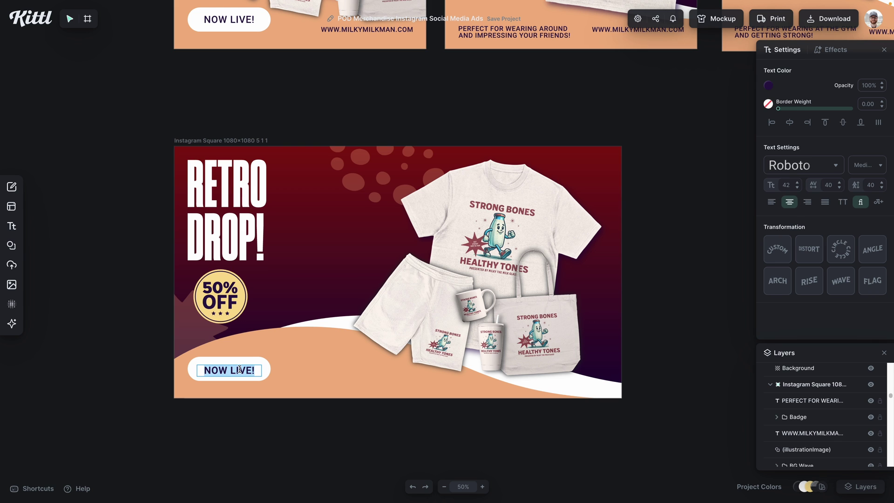
{"action": "type", "text": "shop"}
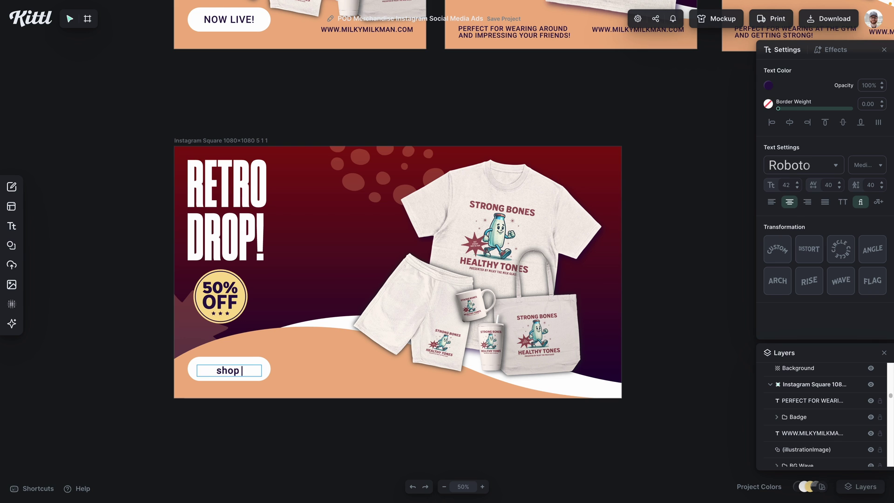
{"action": "type", "text": " now!"}
{"action": "key", "text": "Escape"}
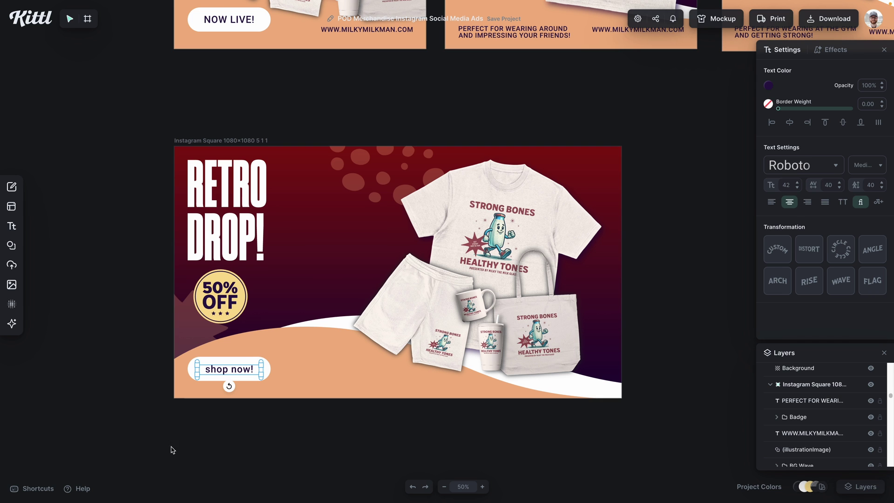
- Set the wide ad's button text in all caps
{"action": "left_click", "coordinate": [170, 452]}
{"action": "double_click", "coordinate": [225, 374]}
{"action": "key", "text": "Escape"}
{"action": "left_click", "coordinate": [843, 201]}
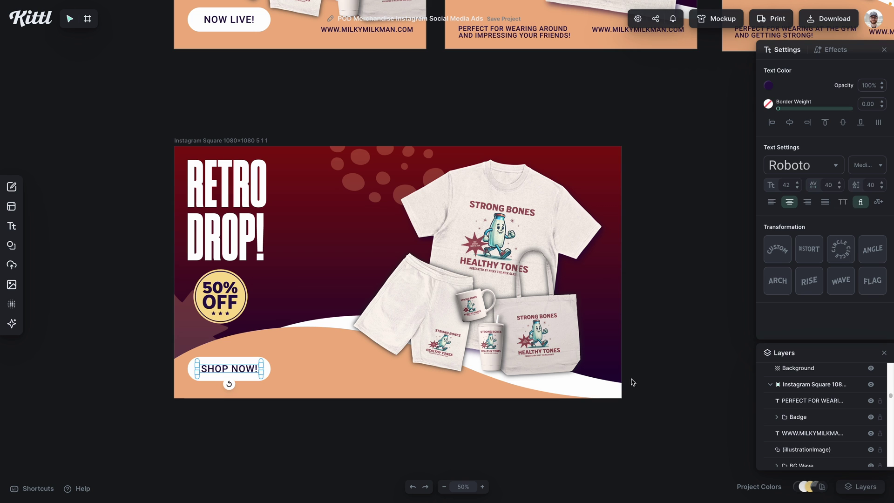
{"action": "left_click", "coordinate": [587, 415]}
- Widen the headline box to put RETRO DROP! on one line, and move the 50% OFF badge beside the headline
{"action": "scroll", "coordinate": [543, 401], "scroll_direction": "up", "scroll_amount": 1}
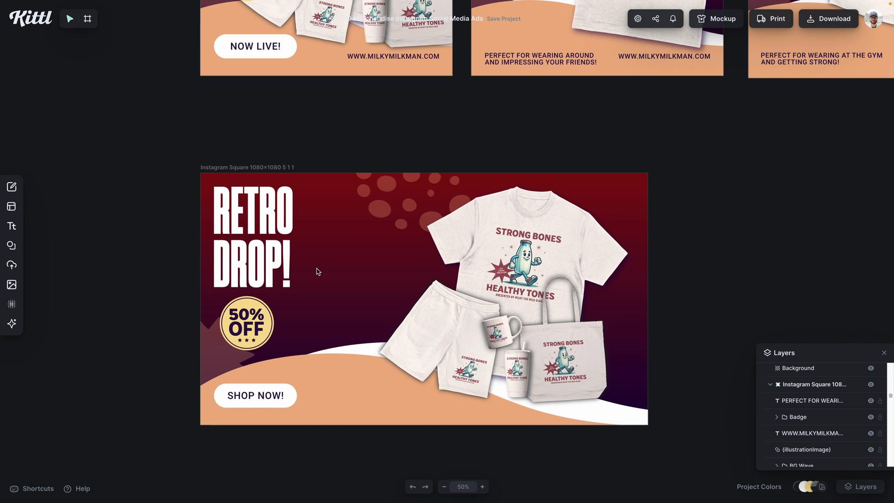
{"action": "left_click", "coordinate": [332, 277]}
{"action": "left_click_drag", "start_coordinate": [347, 236], "coordinate": [424, 241]}
{"action": "left_click", "coordinate": [220, 267]}
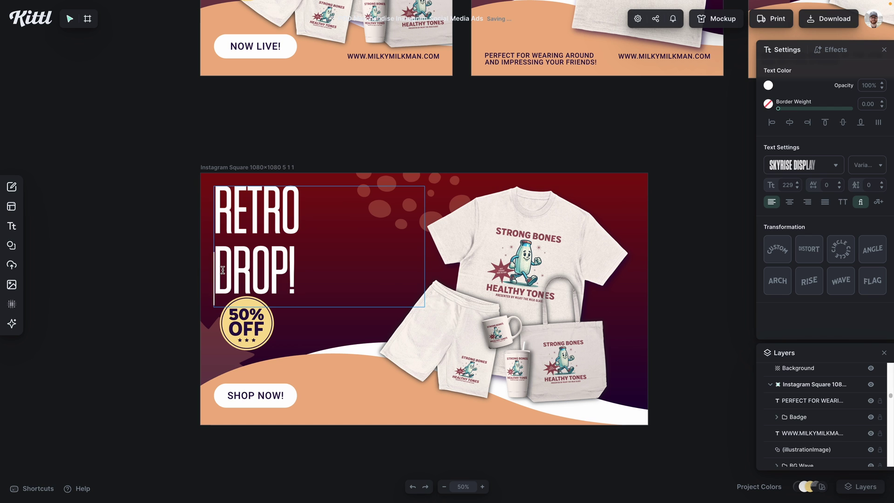
{"action": "key", "text": "BackSpace"}
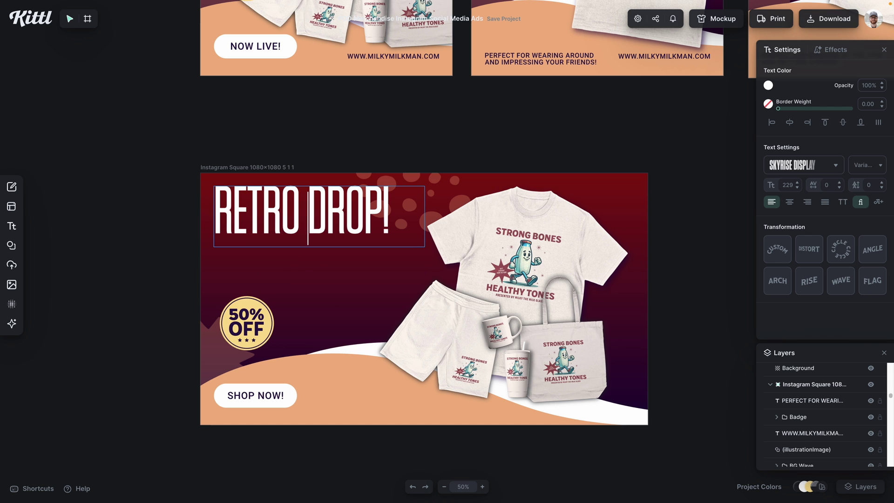
{"action": "key", "text": "Escape"}
{"action": "left_click", "coordinate": [159, 306]}
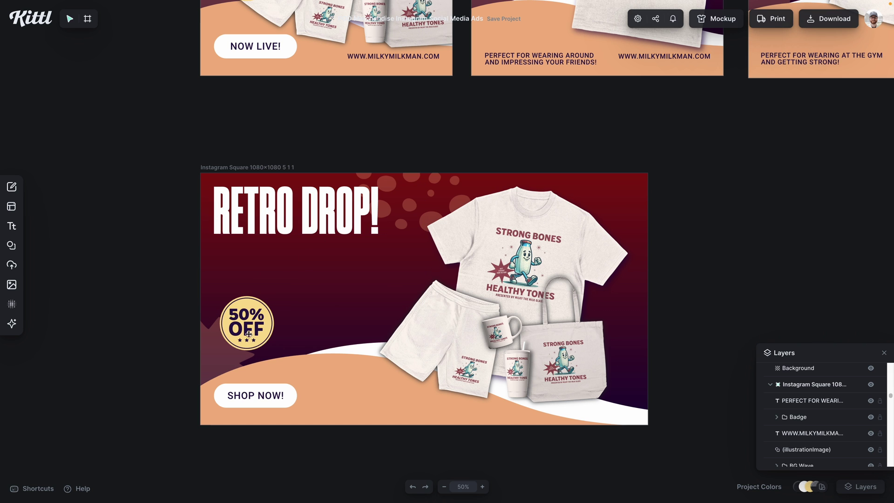
{"action": "left_click_drag", "start_coordinate": [250, 332], "coordinate": [385, 294]}
{"action": "left_click_drag", "start_coordinate": [394, 245], "coordinate": [417, 238]}
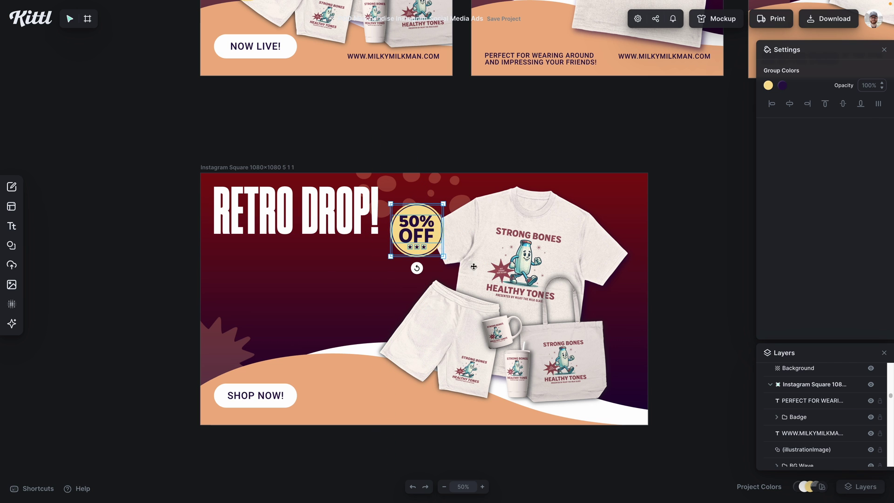
- Group the five product images in the wide ad, shift them slightly right and enlarge the group
{"action": "left_click", "coordinate": [545, 336]}
{"action": "left_click", "coordinate": [514, 368], "text": "shift"}
{"action": "left_click", "coordinate": [507, 334], "text": "shift"}
{"action": "left_click", "coordinate": [476, 286], "text": "shift"}
{"action": "left_click", "coordinate": [440, 315], "text": "shift"}
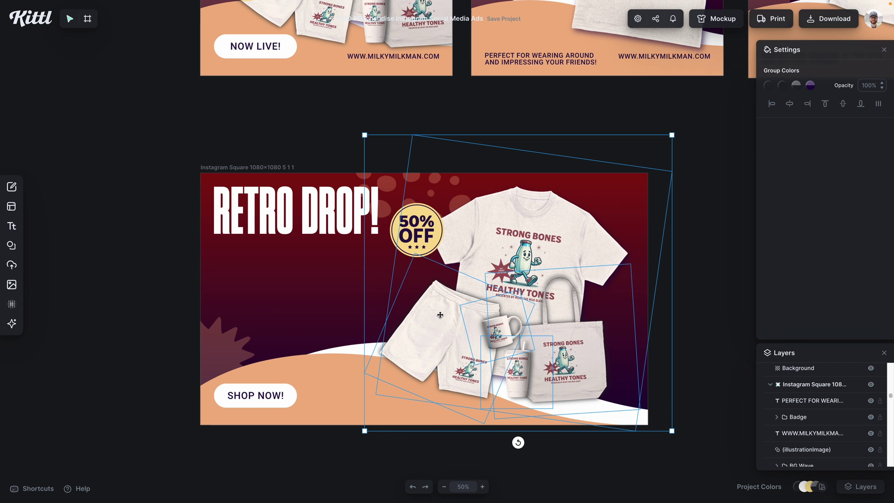
{"action": "key", "text": "super+g"}
{"action": "left_click", "coordinate": [735, 359]}
{"action": "mouse_move", "coordinate": [556, 311]}
{"action": "left_mouse_down"}
{"action": "mouse_move", "coordinate": [570, 307]}
{"action": "mouse_move", "coordinate": [572, 317]}
{"action": "left_mouse_up"}
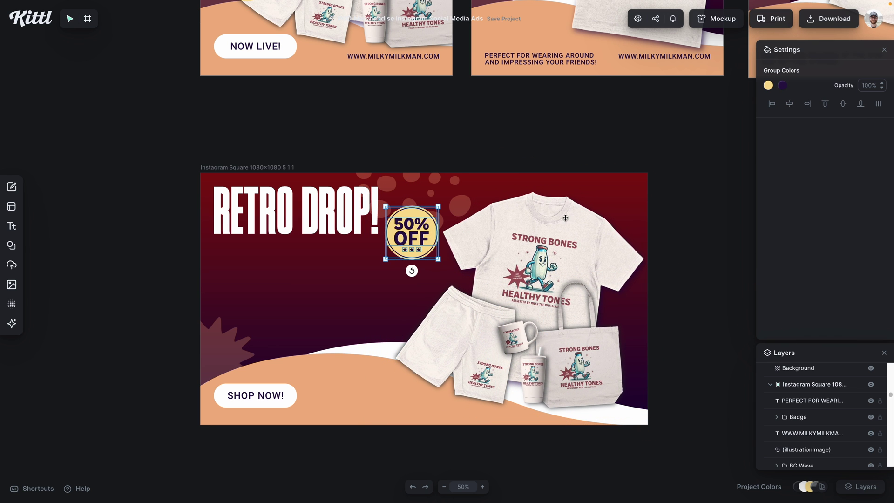
{"action": "scroll", "coordinate": [466, 210], "scroll_direction": "right", "scroll_amount": 5}
{"action": "left_click_drag", "start_coordinate": [545, 147], "coordinate": [558, 128]}
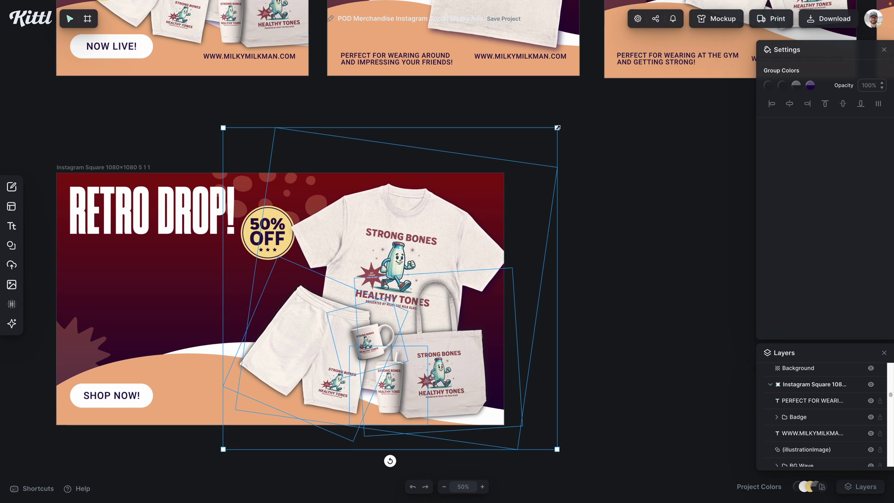
- Shift the wide ad's 50% OFF badge slightly right and bring it in front of the shirt
{"action": "left_click", "coordinate": [606, 304]}
{"action": "scroll", "coordinate": [610, 303], "scroll_direction": "left", "scroll_amount": 2}
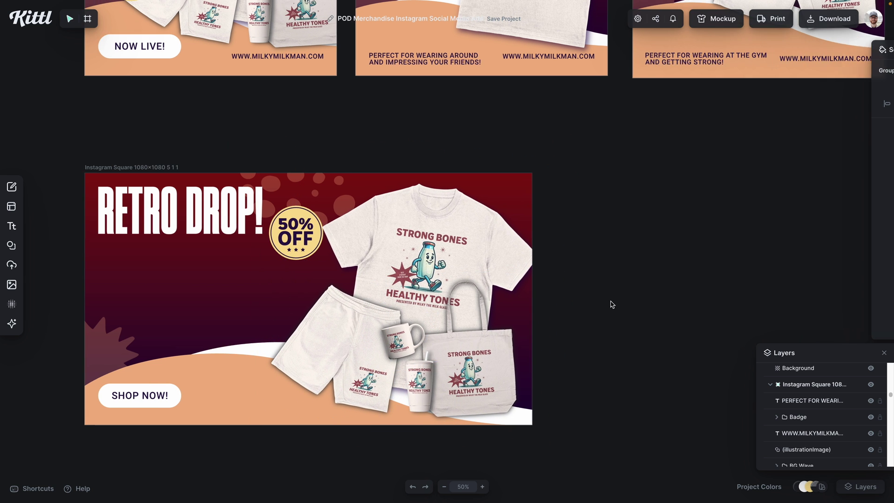
{"action": "scroll", "coordinate": [307, 280], "scroll_direction": "left", "scroll_amount": 7}
{"action": "left_click_drag", "start_coordinate": [474, 228], "coordinate": [484, 227]}
{"action": "right_click", "coordinate": [484, 228]}
{"action": "left_click", "coordinate": [502, 361]}
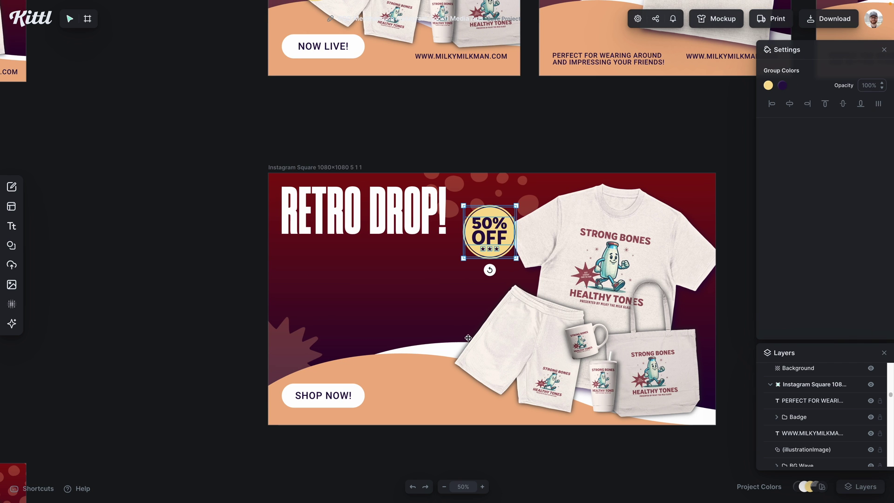
{"action": "left_click", "coordinate": [430, 136]}
{"action": "scroll", "coordinate": [364, 290], "scroll_direction": "right", "scroll_amount": 1}
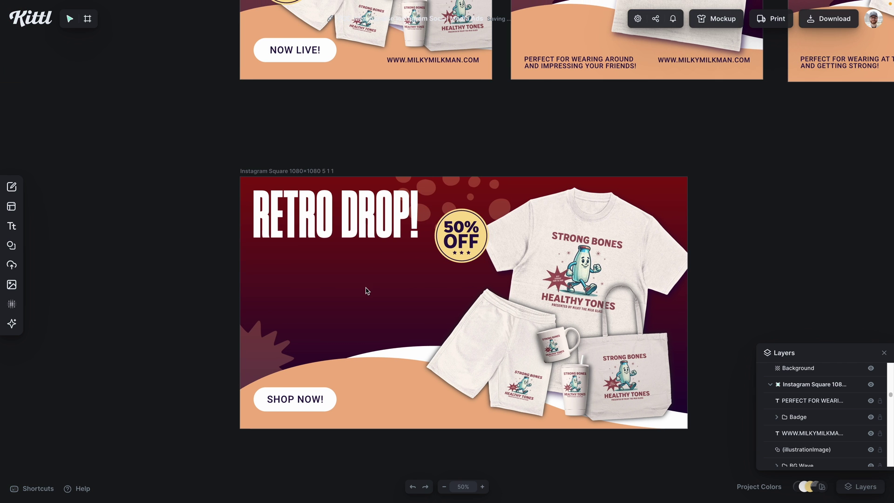
- Enlarge the wide ad's SHOP NOW! button, keeping its left edge aligned with the headline
{"action": "left_click", "coordinate": [320, 402]}
{"action": "mouse_move", "coordinate": [337, 388]}
{"action": "left_mouse_down"}
{"action": "mouse_move", "coordinate": [368, 377]}
{"action": "mouse_move", "coordinate": [339, 404]}
{"action": "left_mouse_up"}
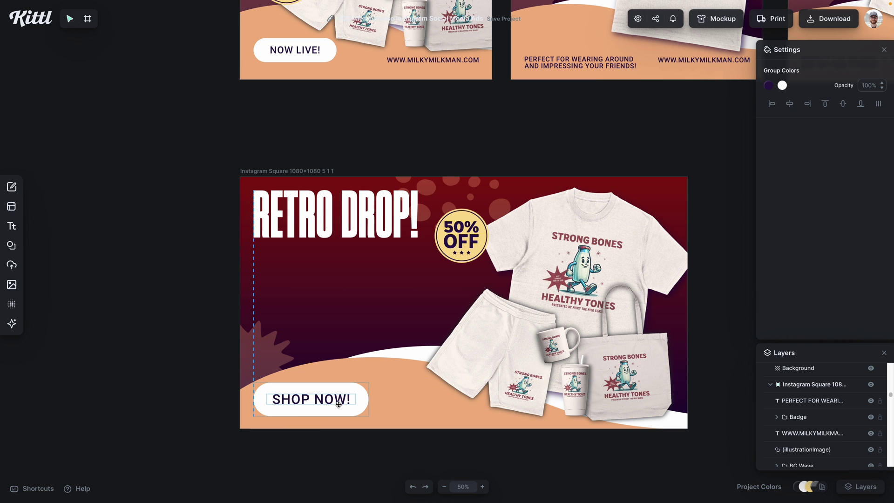
{"action": "left_click", "coordinate": [206, 387]}
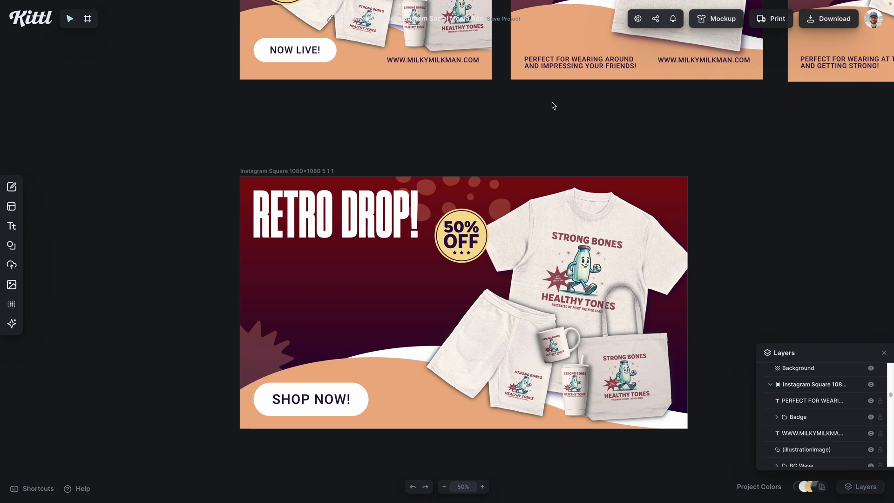
- Copy the "Perfect for wearing around and impressing your friends!" text below the wide ad's headline and colour it white
{"action": "left_click", "coordinate": [571, 65]}
{"action": "left_click_drag", "start_coordinate": [571, 65], "coordinate": [301, 260]}
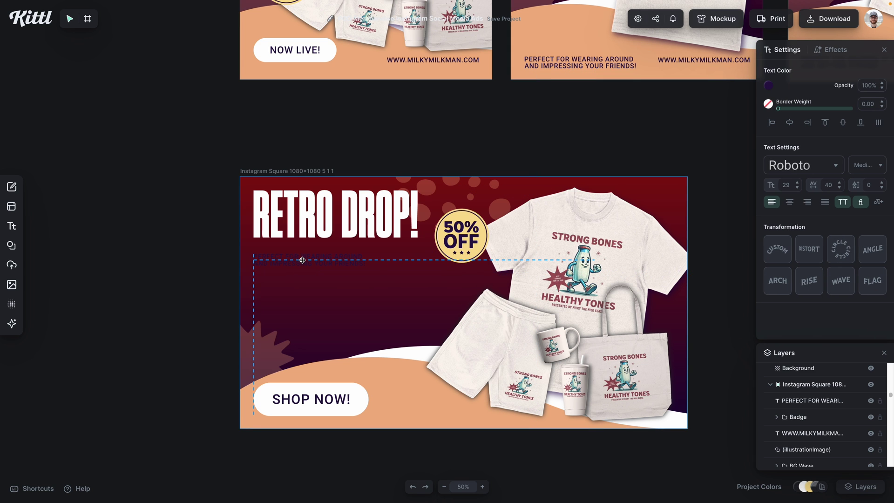
{"action": "left_click_drag", "start_coordinate": [376, 235], "coordinate": [376, 235]}
{"action": "left_click", "coordinate": [769, 85]}
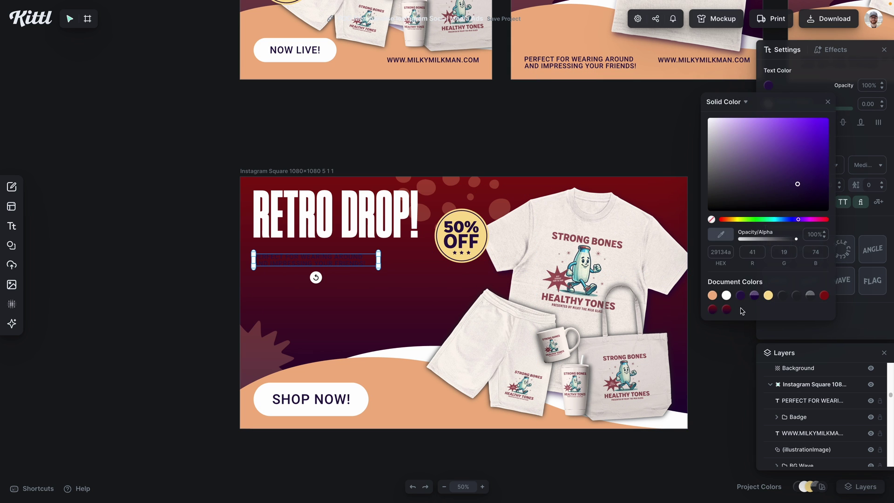
{"action": "left_click", "coordinate": [724, 295]}
- Replace the tagline with "a limited release of retro products with a mascot you know and love, Milky the Milk Glass!" and widen its box
{"action": "left_click", "coordinate": [334, 262]}
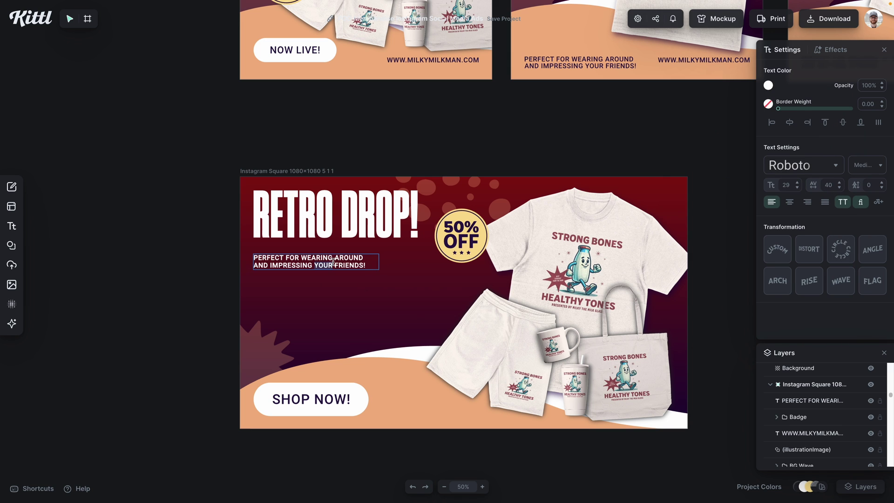
{"action": "type", "text": "a limited release of retro produc"}
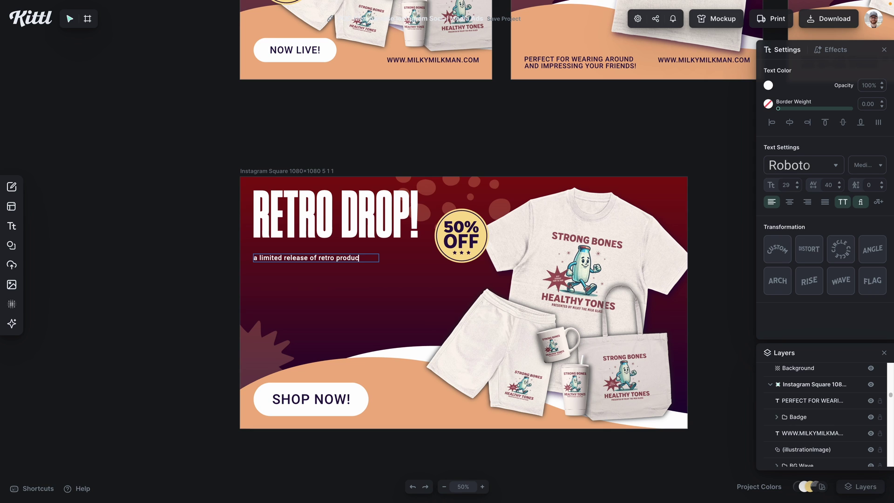
{"action": "type", "text": "th a mascot you know and love"}
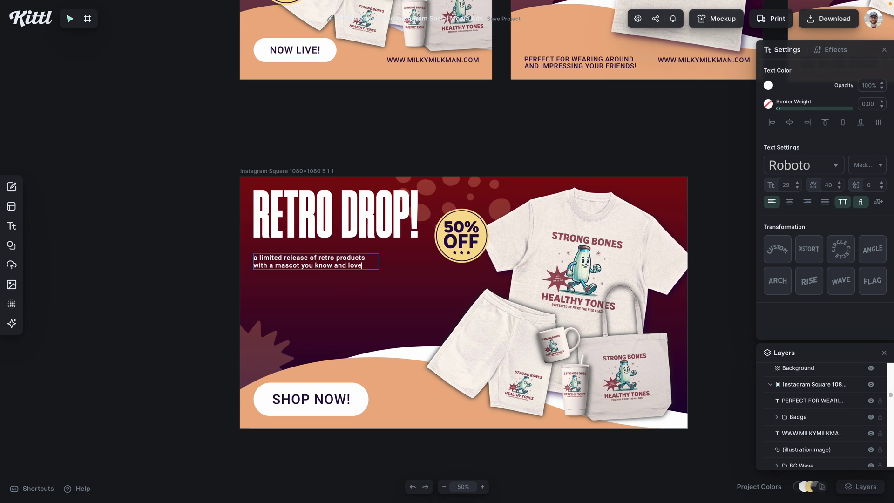
{"action": "type", "text": "Milky the Milk Glass!"}
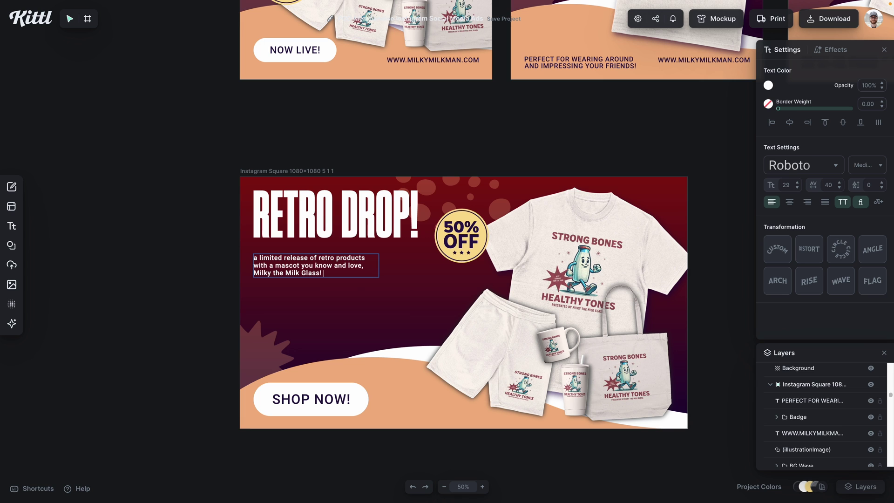
{"action": "key", "text": "Escape"}
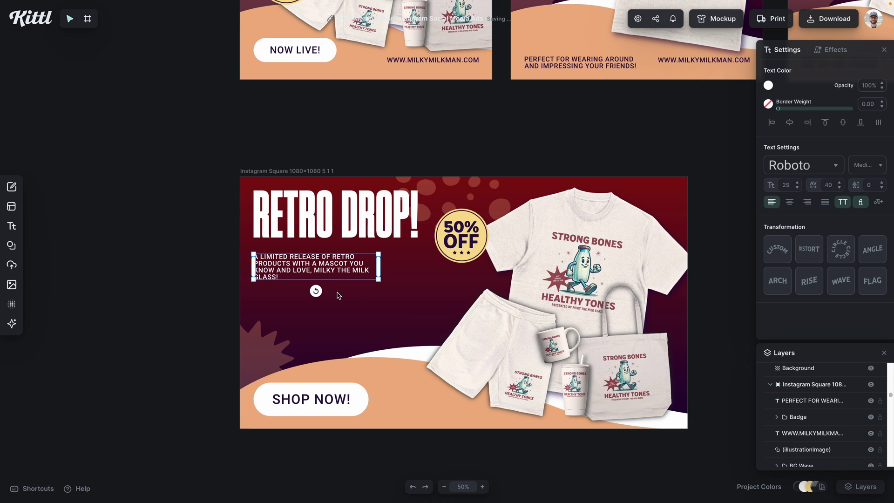
{"action": "left_click_drag", "start_coordinate": [378, 267], "coordinate": [403, 266]}
- Add a second text below the tagline reading "limited product release, so grab it while it's hot! Fresh off the press!"
{"action": "type", "text": "sup"}
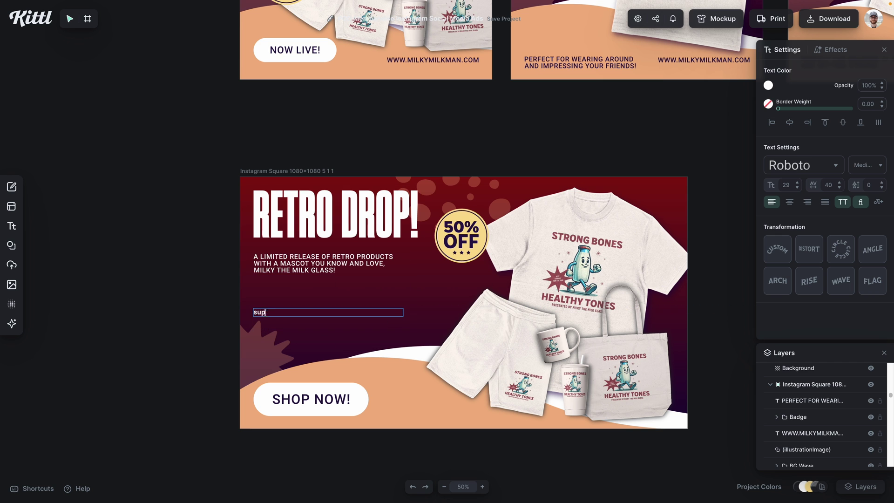
{"action": "key", "text": "BackSpace"}
{"action": "key", "text": "BackSpace"}
{"action": "key", "text": "BackSpace"}
{"action": "type", "text": "limited product release, so grab it while it's hot! Fresh off the press!"}
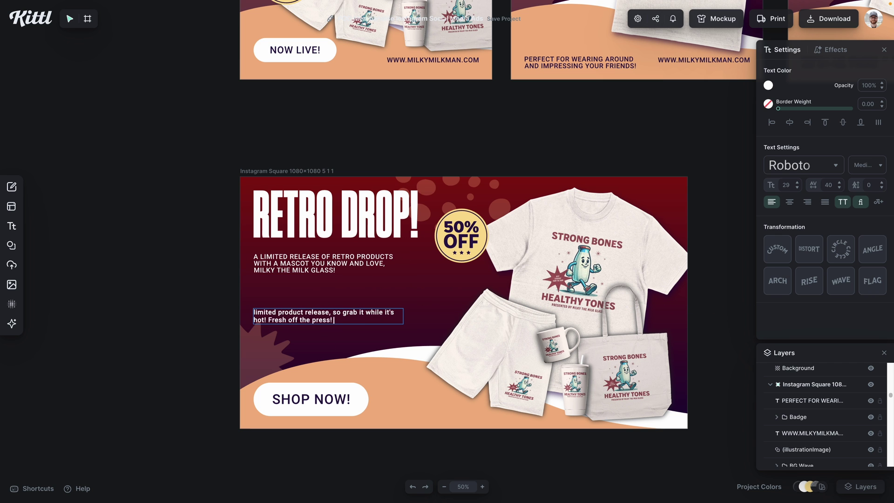
{"action": "left_click", "coordinate": [716, 316]}
{"action": "scroll", "coordinate": [358, 319], "scroll_direction": "right", "scroll_amount": 1}
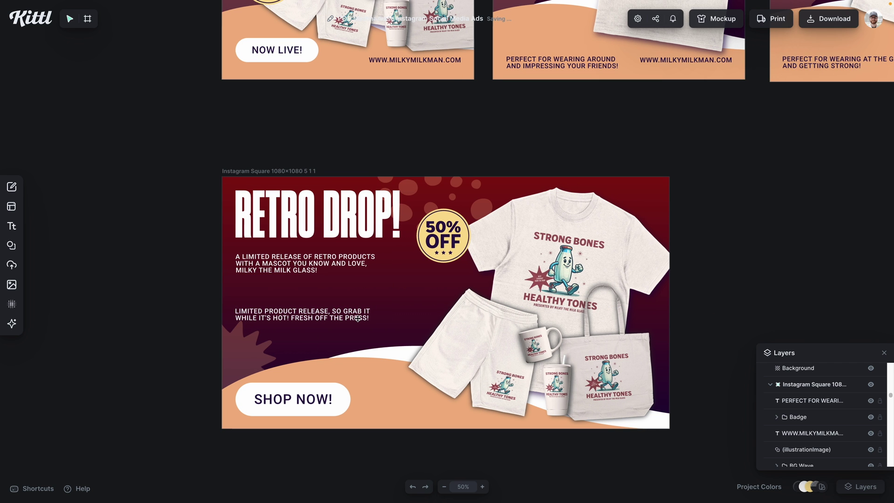
{"action": "left_click_drag", "start_coordinate": [346, 314], "coordinate": [345, 285]}
{"action": "scroll", "coordinate": [323, 348], "scroll_direction": "down", "scroll_amount": 1}
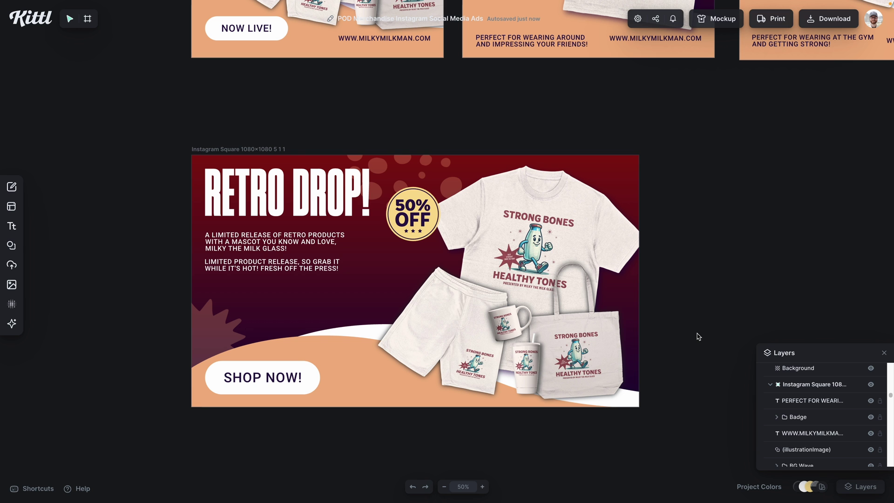
- Move the limited product release text down toward the button, reduce its font size and narrow its box
{"action": "left_click_drag", "start_coordinate": [254, 269], "coordinate": [255, 321]}
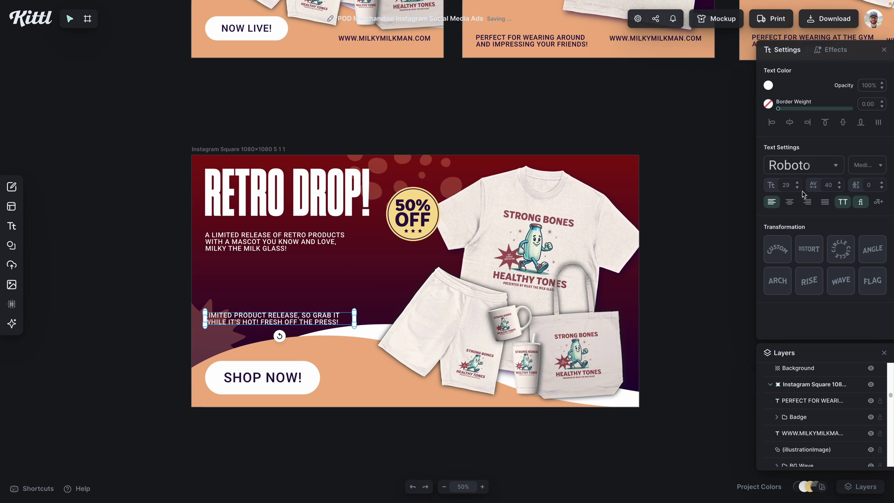
{"action": "left_click_drag", "start_coordinate": [792, 185], "coordinate": [771, 185]}
{"action": "left_click_drag", "start_coordinate": [357, 318], "coordinate": [328, 317]}
{"action": "left_click", "coordinate": [705, 293]}
- Enlarge the 50% OFF badge so it fills the gap between the headline and the shirt
{"action": "scroll", "coordinate": [705, 294], "scroll_direction": "up", "scroll_amount": 1}
{"action": "scroll", "coordinate": [704, 294], "scroll_direction": "right", "scroll_amount": 1}
{"action": "left_click", "coordinate": [391, 238]}
{"action": "left_click_drag", "start_coordinate": [417, 211], "coordinate": [435, 201]}
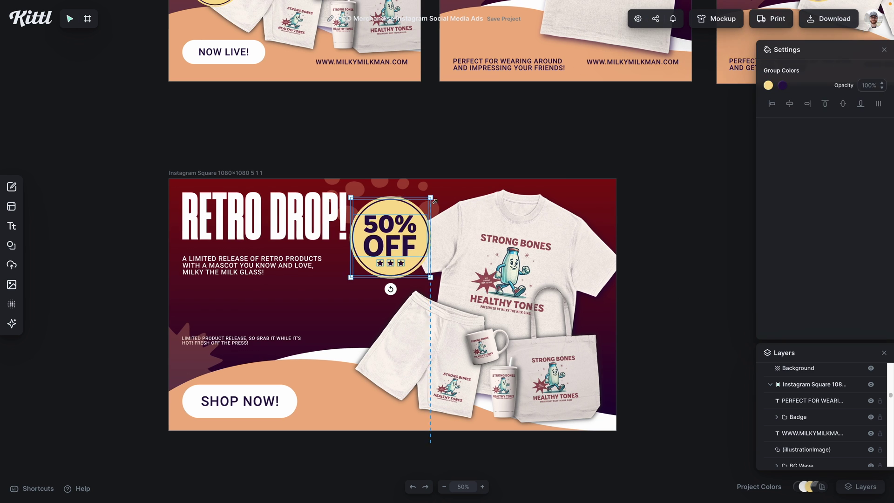
- Move the limited product release text off the artboard and place the badge between the tagline and the button
{"action": "left_click_drag", "start_coordinate": [241, 340], "coordinate": [113, 310]}
{"action": "left_click_drag", "start_coordinate": [396, 241], "coordinate": [223, 326]}
{"action": "left_click", "coordinate": [669, 331]}
{"action": "scroll", "coordinate": [668, 331], "scroll_direction": "down", "scroll_amount": 1}
- Shift the product group left in the wide ad and nudge the badge right and slightly down
{"action": "left_click_drag", "start_coordinate": [517, 261], "coordinate": [489, 260]}
{"action": "left_click", "coordinate": [677, 304]}
{"action": "scroll", "coordinate": [677, 304], "scroll_direction": "down", "scroll_amount": 1}
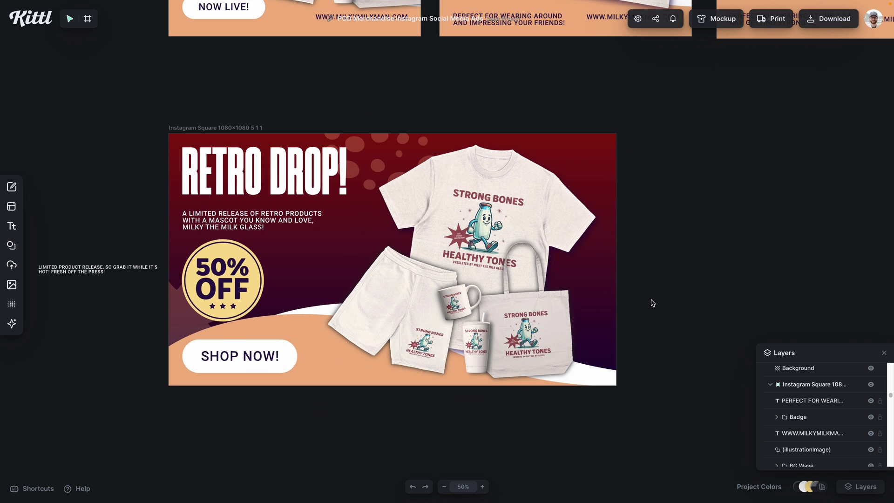
{"action": "left_click_drag", "start_coordinate": [223, 281], "coordinate": [244, 293]}
{"action": "left_click", "coordinate": [279, 419]}
{"action": "left_click_drag", "start_coordinate": [496, 261], "coordinate": [490, 261]}
{"action": "scroll", "coordinate": [543, 427], "scroll_direction": "down", "scroll_amount": 1}
{"action": "left_click", "coordinate": [543, 427]}
{"action": "scroll", "coordinate": [265, 391], "scroll_direction": "down", "scroll_amount": 1}
{"action": "scroll", "coordinate": [265, 391], "scroll_direction": "up", "scroll_amount": 1}
{"action": "key", "text": "super+minus"}
{"action": "scroll", "coordinate": [265, 392], "scroll_direction": "right", "scroll_amount": 1}
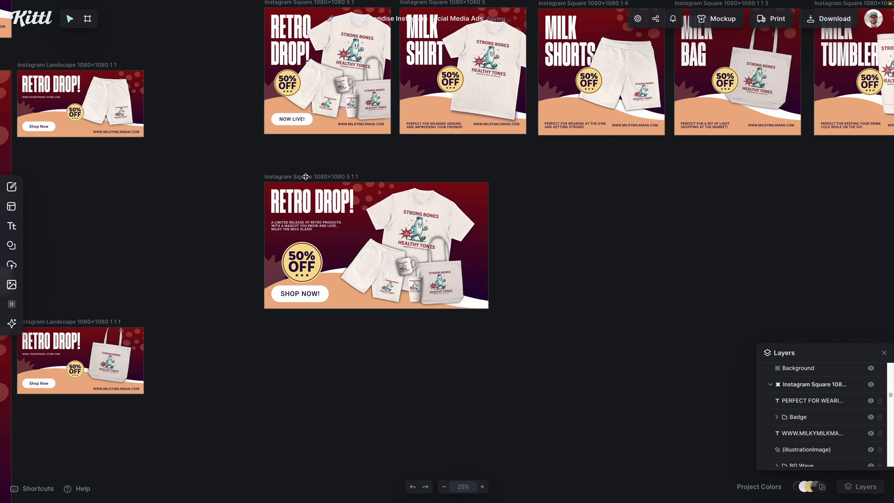
- Rename the wide ad's artboard to Website Banner
{"action": "left_click", "coordinate": [306, 177]}
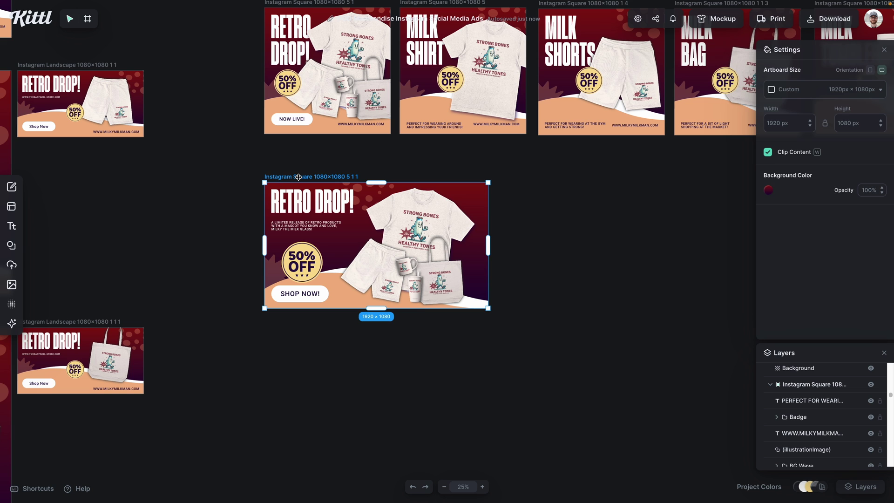
{"action": "double_click", "coordinate": [299, 177]}
{"action": "type", "text": "Website Banner"}
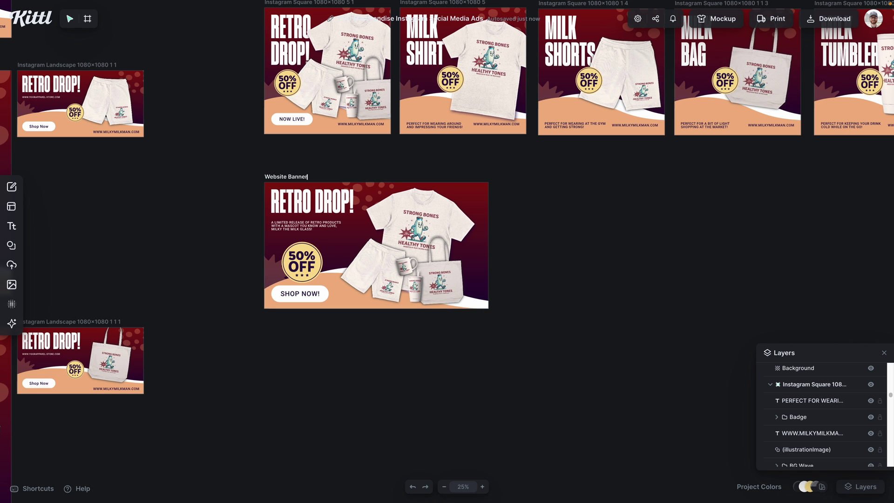
{"action": "key", "text": "Return"}
- Duplicate the Website Banner artboard and place the copy directly to its right
{"action": "left_click", "coordinate": [292, 175]}
{"action": "left_click_drag", "start_coordinate": [291, 175], "coordinate": [528, 190]}
{"action": "scroll", "coordinate": [527, 215], "scroll_direction": "right", "scroll_amount": 5}
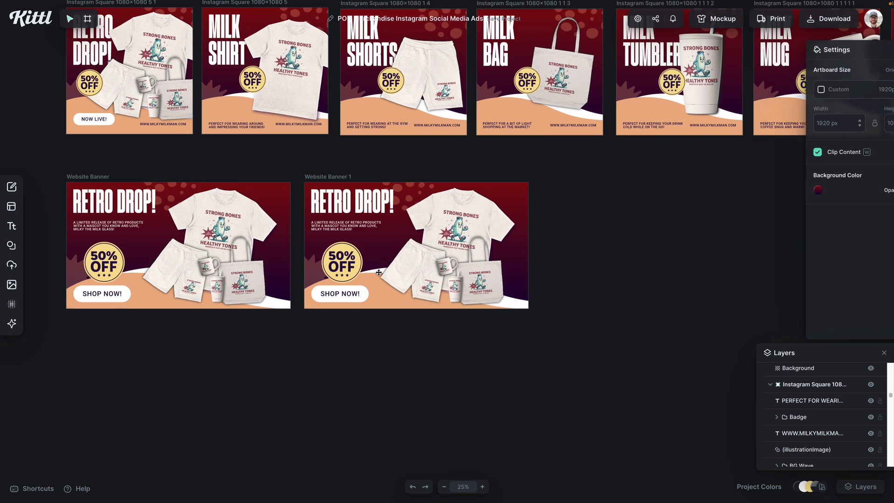
- Move the duplicate banner's badge and button up, and set the artboard height to 800 px
{"action": "left_click_drag", "start_coordinate": [350, 263], "coordinate": [350, 221]}
{"action": "left_click_drag", "start_coordinate": [344, 293], "coordinate": [344, 256]}
{"action": "left_click", "coordinate": [321, 177]}
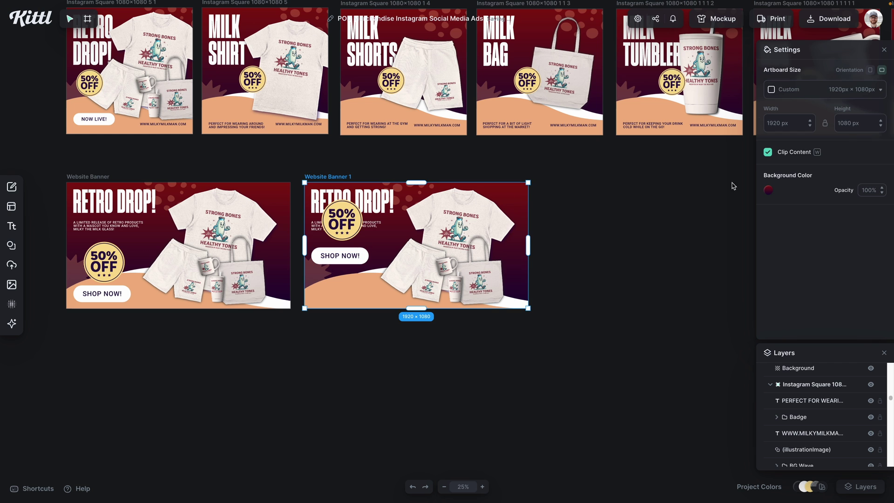
{"action": "left_click", "coordinate": [843, 123]}
{"action": "type", "text": "800"}
{"action": "key", "text": "Return"}
{"action": "left_click", "coordinate": [588, 302]}
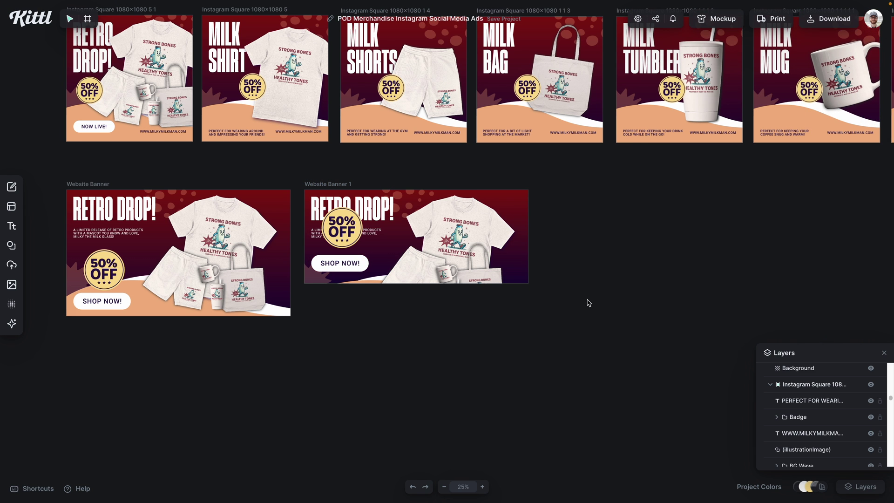
- Raise the wave background in the shorter banner, and shrink and reposition the product group so all five products fit on the right
{"action": "key", "text": "ctrl+equal"}
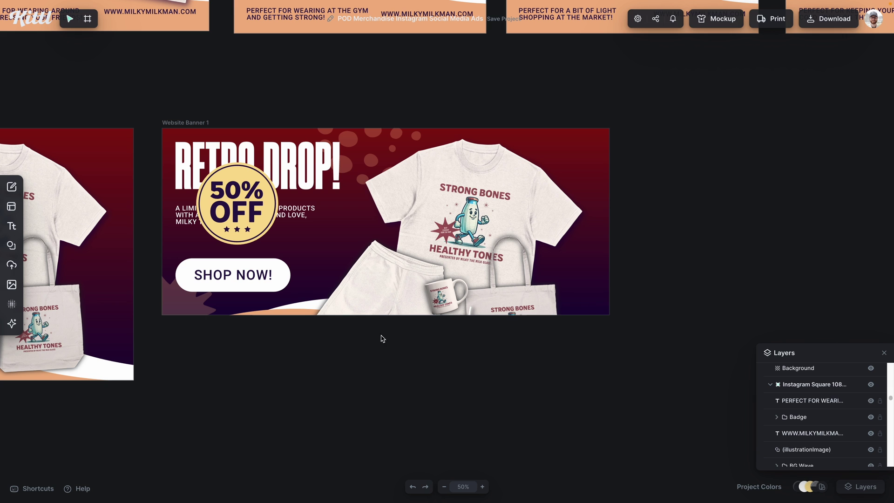
{"action": "left_click_drag", "start_coordinate": [301, 315], "coordinate": [310, 256]}
{"action": "left_click", "coordinate": [447, 283]}
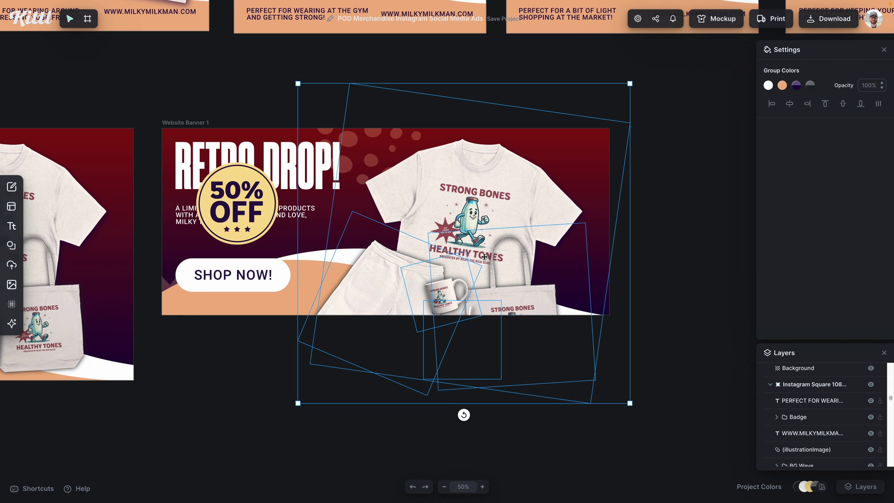
{"action": "left_click_drag", "start_coordinate": [630, 83], "coordinate": [579, 143]}
{"action": "left_click_drag", "start_coordinate": [509, 247], "coordinate": [549, 222]}
{"action": "left_click", "coordinate": [397, 352]}
- Shrink the shorter banner's badge and button together and move them down slightly
{"action": "left_click", "coordinate": [227, 260]}
{"action": "left_click", "coordinate": [242, 214], "text": "shift"}
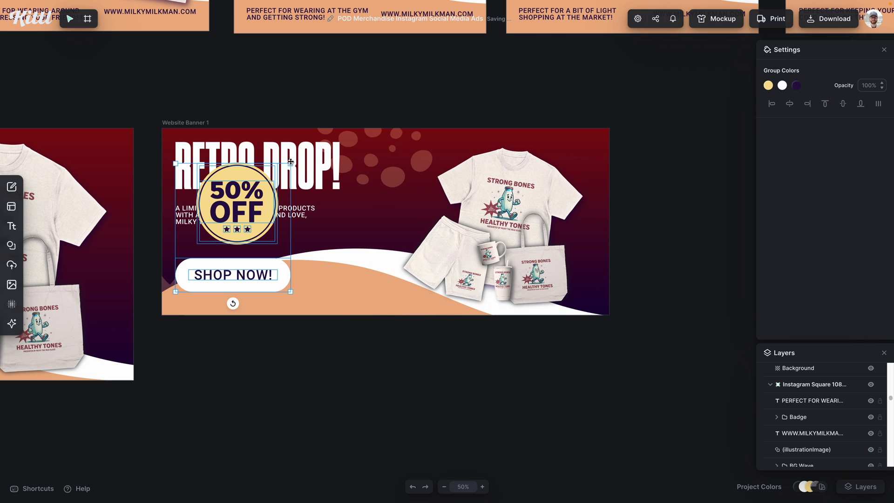
{"action": "left_click_drag", "start_coordinate": [291, 162], "coordinate": [276, 178]}
{"action": "left_click_drag", "start_coordinate": [237, 270], "coordinate": [224, 289]}
- Move the 50% OFF badge between the button and the products in the shorter banner and enlarge it
{"action": "left_click", "coordinate": [290, 280]}
{"action": "left_click_drag", "start_coordinate": [236, 239], "coordinate": [357, 278]}
{"action": "left_click_drag", "start_coordinate": [375, 237], "coordinate": [390, 221]}
{"action": "left_click", "coordinate": [342, 363]}
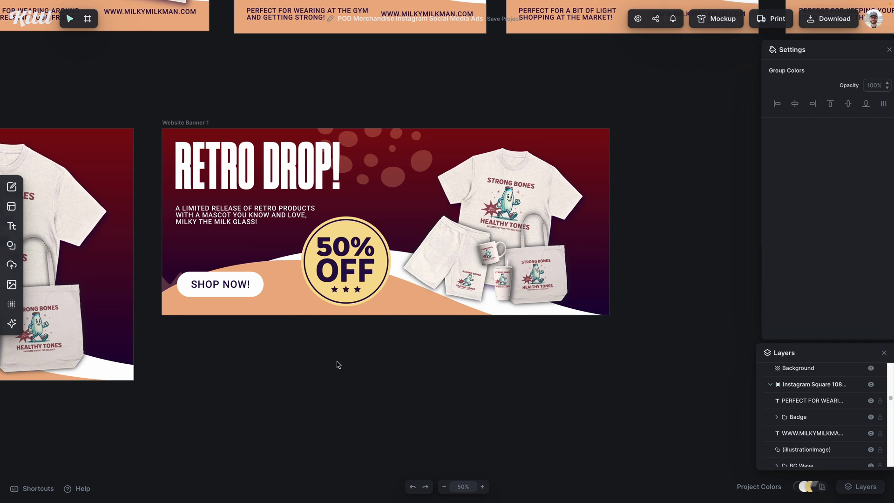
{"action": "scroll", "coordinate": [308, 376], "scroll_direction": "up", "scroll_amount": 1}
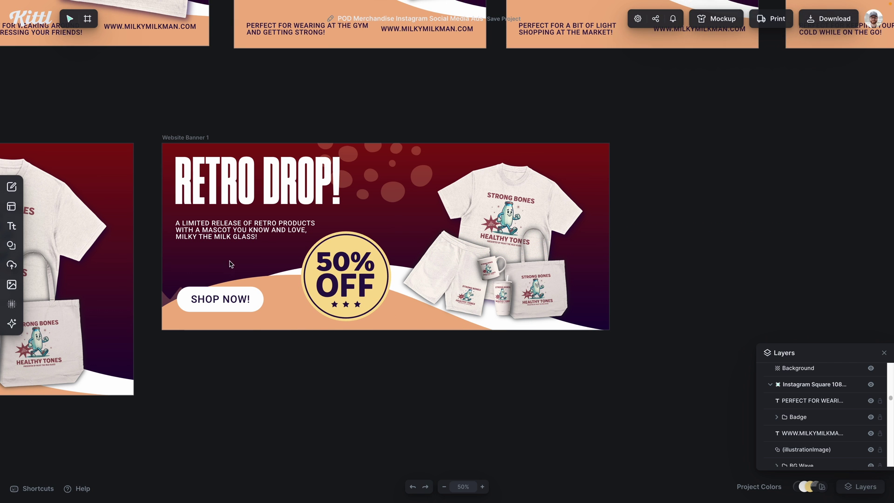
- Move the shorter banner's SHOP NOW! button down, aligning its left edge with the headline
{"action": "left_click_drag", "start_coordinate": [222, 293], "coordinate": [211, 321]}
{"action": "left_click", "coordinate": [252, 371]}
{"action": "scroll", "coordinate": [373, 368], "scroll_direction": "up", "scroll_amount": 1}
{"action": "left_click", "coordinate": [239, 385]}
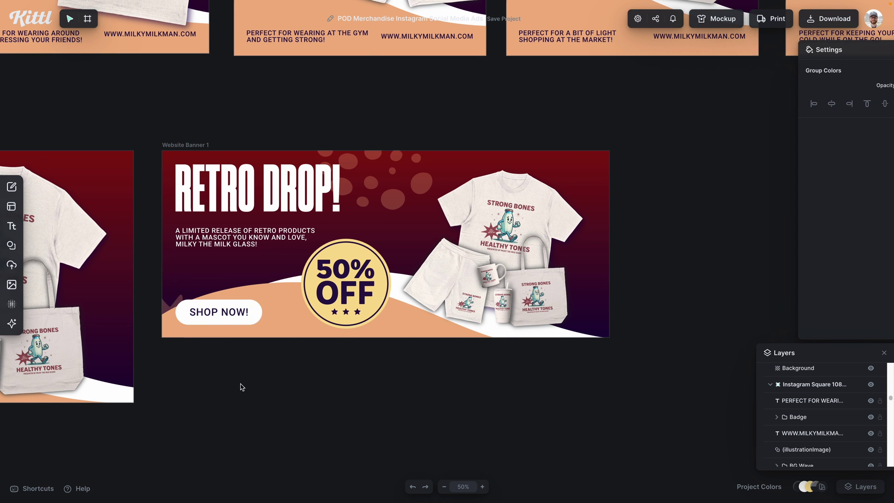
- Raise the shorter banner's wave background further behind the button and badge
{"action": "scroll", "coordinate": [241, 386], "scroll_direction": "left", "scroll_amount": 5}
{"action": "scroll", "coordinate": [241, 385], "scroll_direction": "left", "scroll_amount": 3}
{"action": "scroll", "coordinate": [240, 384], "scroll_direction": "right", "scroll_amount": 6}
{"action": "left_click", "coordinate": [387, 339]}
{"action": "left_click_drag", "start_coordinate": [387, 338], "coordinate": [384, 320]}
{"action": "left_click", "coordinate": [401, 404]}
- Enlarge the shorter banner's product group slightly and nudge the badge up and right
{"action": "scroll", "coordinate": [401, 404], "scroll_direction": "right", "scroll_amount": 2}
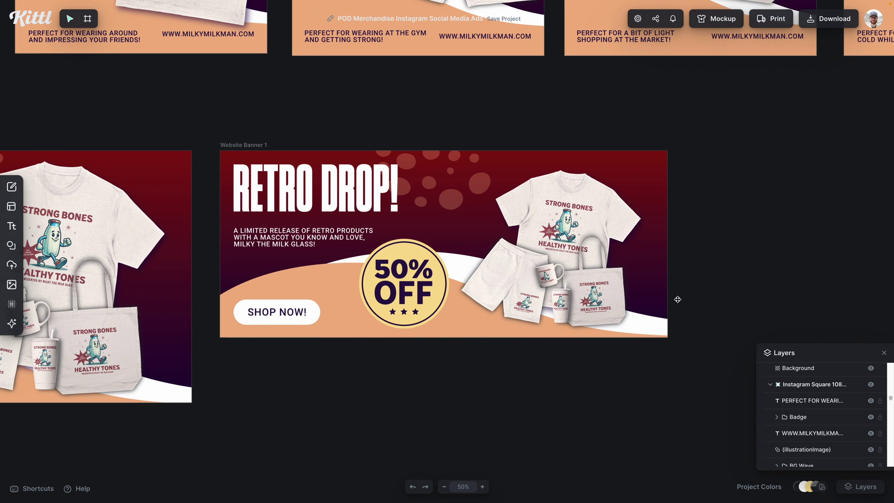
{"action": "left_click", "coordinate": [579, 287]}
{"action": "scroll", "coordinate": [578, 287], "scroll_direction": "right", "scroll_amount": 1}
{"action": "left_click_drag", "start_coordinate": [656, 133], "coordinate": [662, 125]}
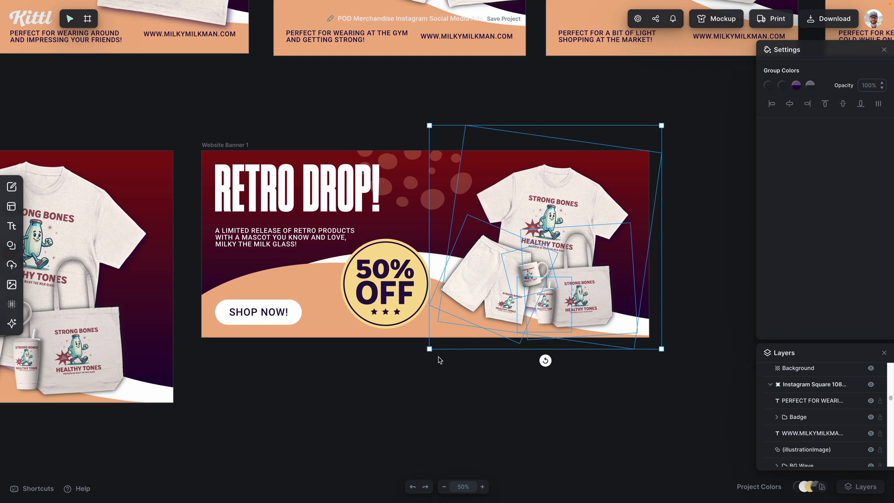
{"action": "scroll", "coordinate": [432, 375], "scroll_direction": "left", "scroll_amount": 1}
{"action": "left_click", "coordinate": [432, 376]}
{"action": "left_click_drag", "start_coordinate": [411, 308], "coordinate": [416, 306]}
{"action": "left_click", "coordinate": [461, 417]}
{"action": "scroll", "coordinate": [552, 440], "scroll_direction": "left", "scroll_amount": 1}
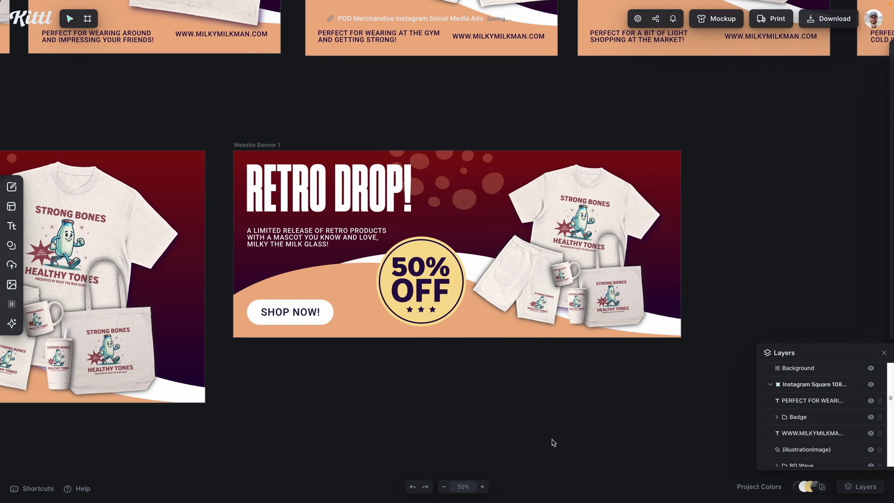
- Move the shorter banner's badge up between the headline and the shirt and tilt it slightly clockwise
{"action": "scroll", "coordinate": [554, 442], "scroll_direction": "left", "scroll_amount": 7}
{"action": "left_click_drag", "start_coordinate": [540, 326], "coordinate": [590, 280]}
{"action": "left_click_drag", "start_coordinate": [607, 248], "coordinate": [603, 249]}
{"action": "left_click", "coordinate": [589, 438]}
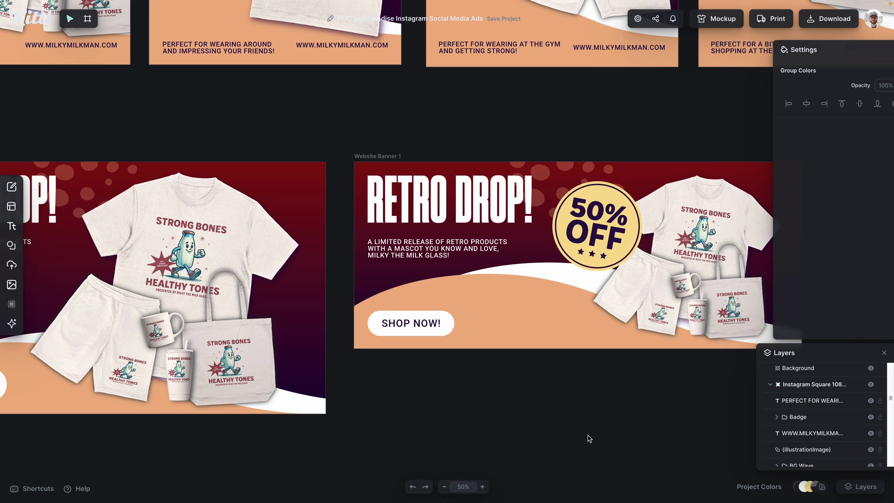
{"action": "scroll", "coordinate": [589, 439], "scroll_direction": "right", "scroll_amount": 1}
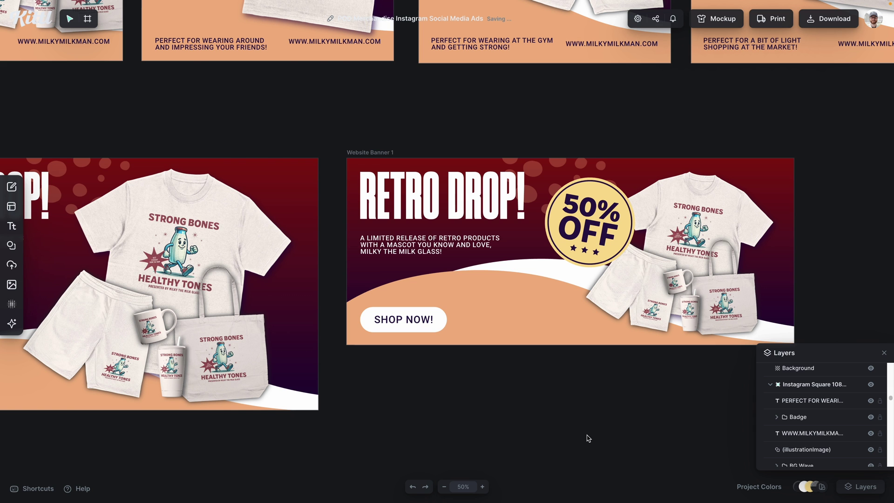
{"action": "key", "text": "shift+1"}
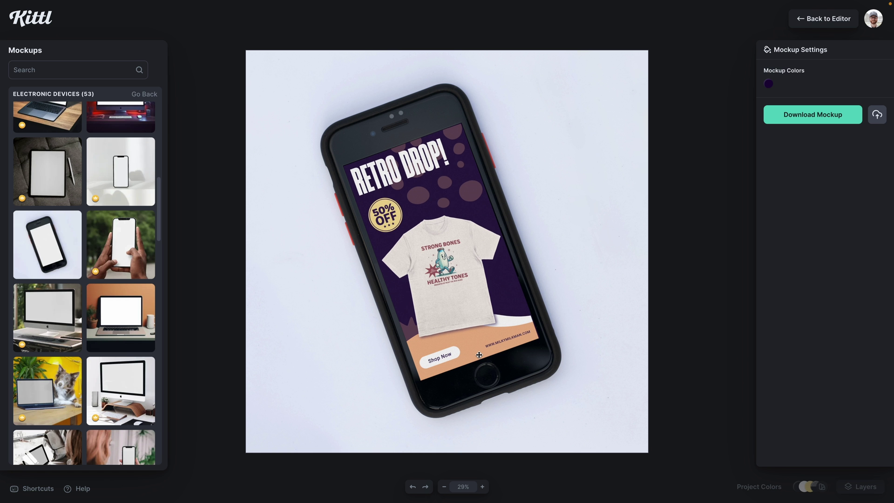
- Recolor the dark purple in the phone mockup's ad to dark reddish brown, hex 3a0e06
{"action": "left_click", "coordinate": [768, 84]}
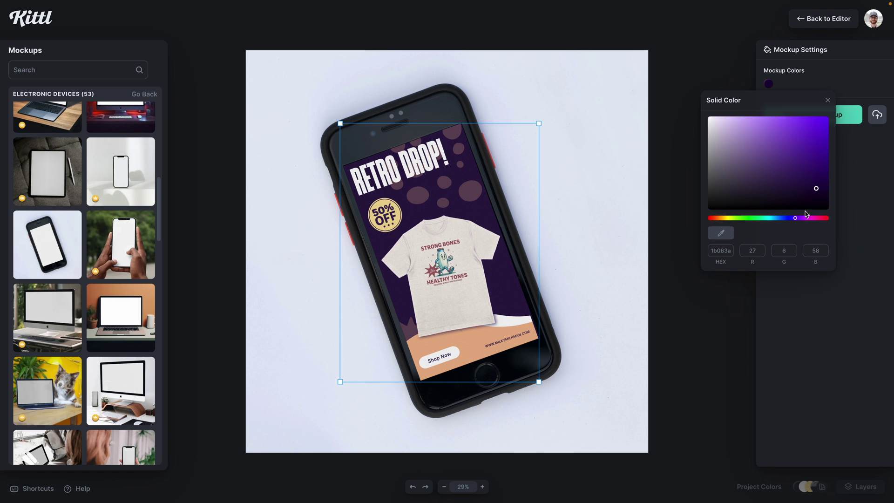
{"action": "left_click", "coordinate": [712, 219]}
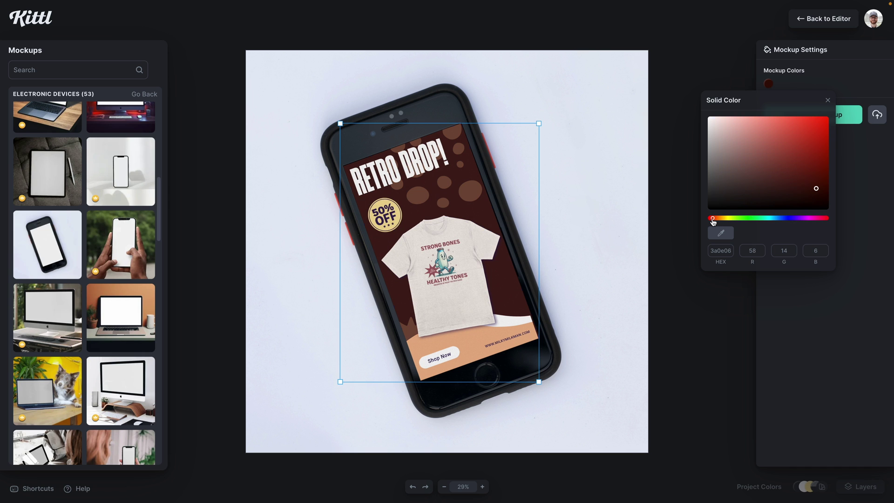
{"action": "left_click", "coordinate": [695, 357]}
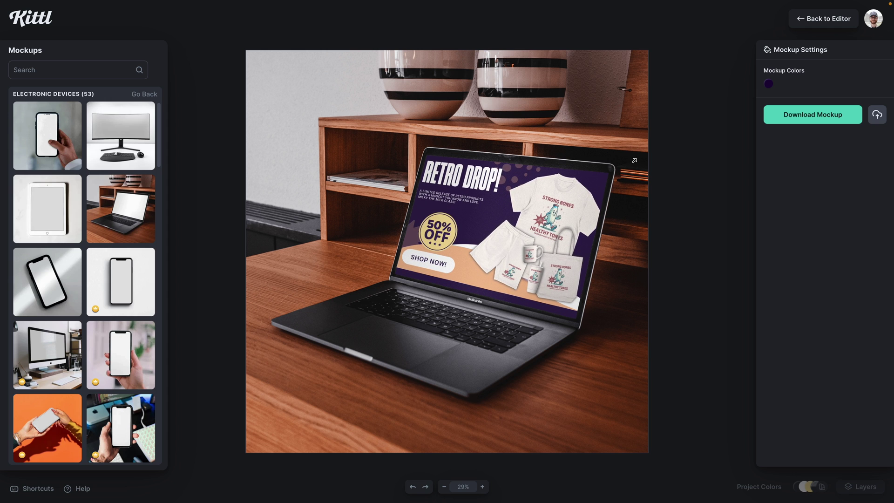
- Shift the RETRO DROP! banner design slightly right and down on the laptop mockup's screen
{"action": "left_click_drag", "start_coordinate": [573, 225], "coordinate": [575, 227]}
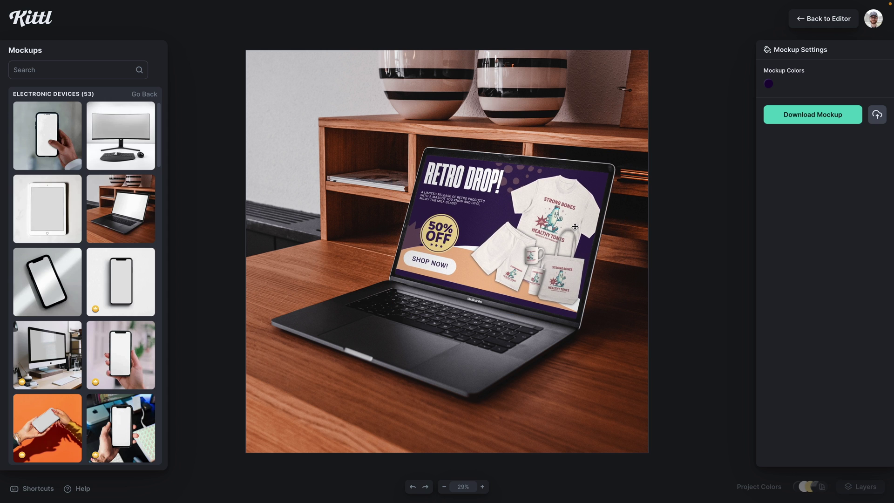